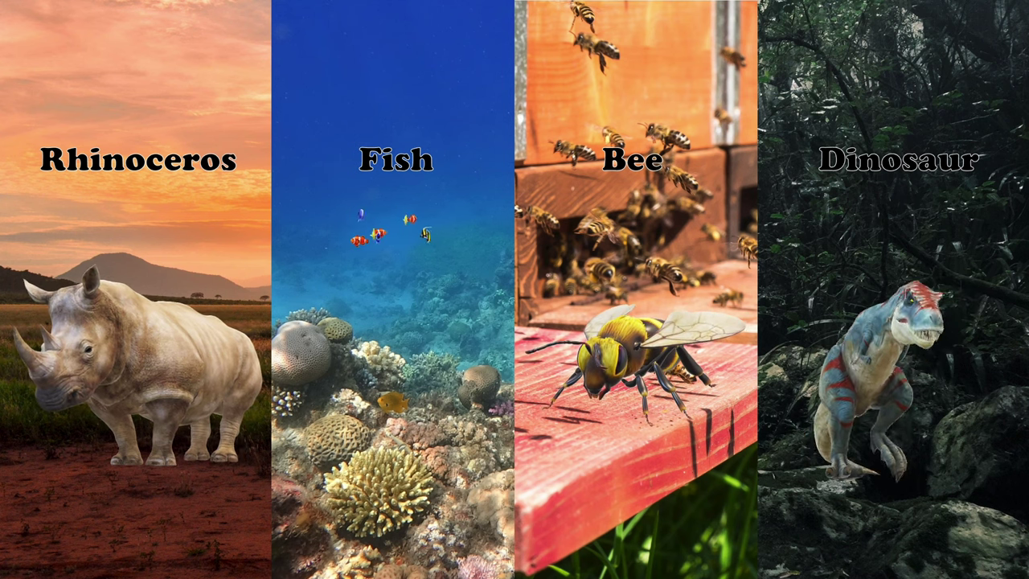
In the slideshow, open the Rhinoceros, Fish, Bee and Dinosaur slides in turn, returning to the overview each time.
left_click(116, 163)
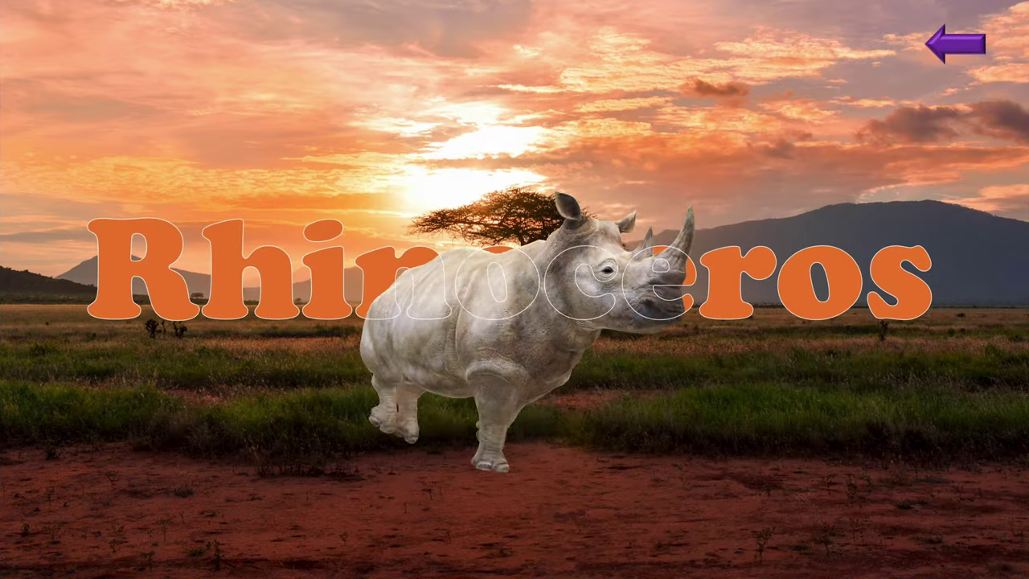
left_click(967, 49)
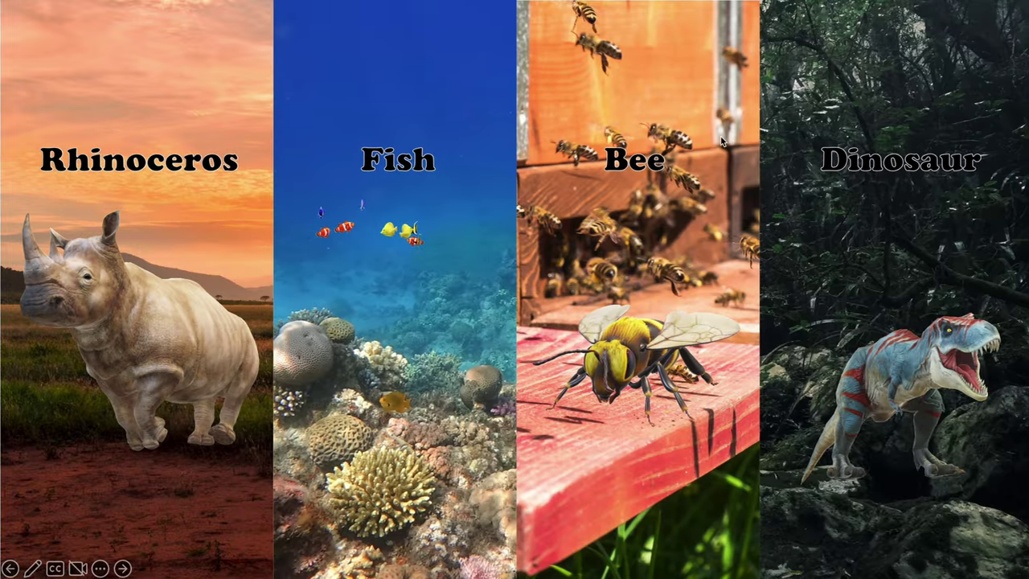
left_click(402, 165)
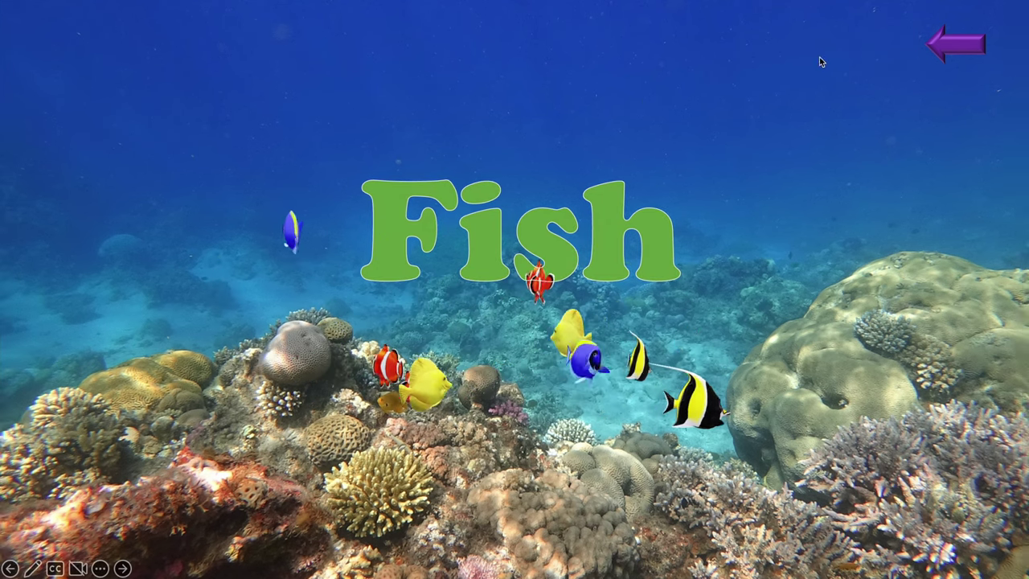
left_click(958, 47)
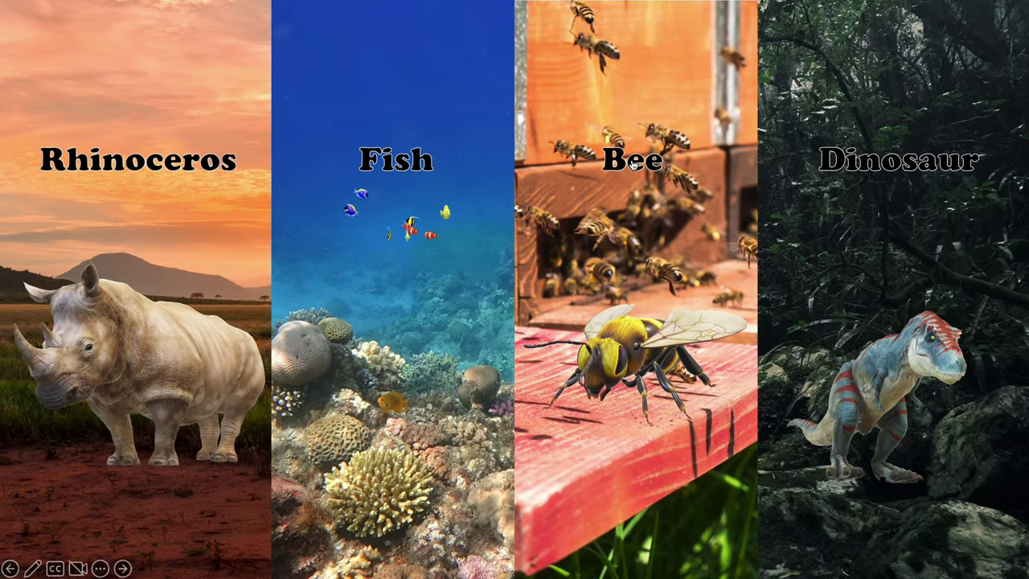
left_click(634, 163)
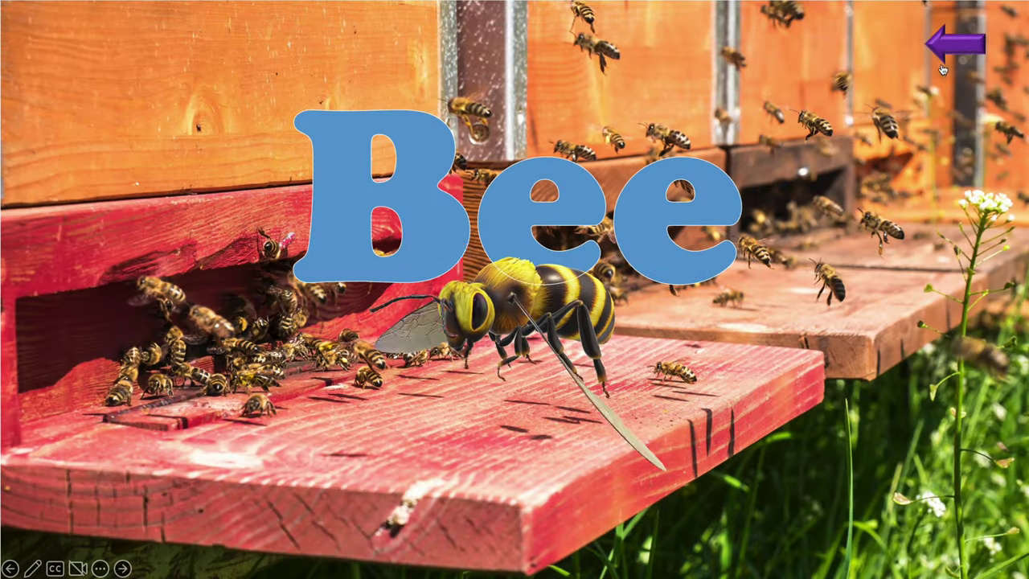
left_click(947, 50)
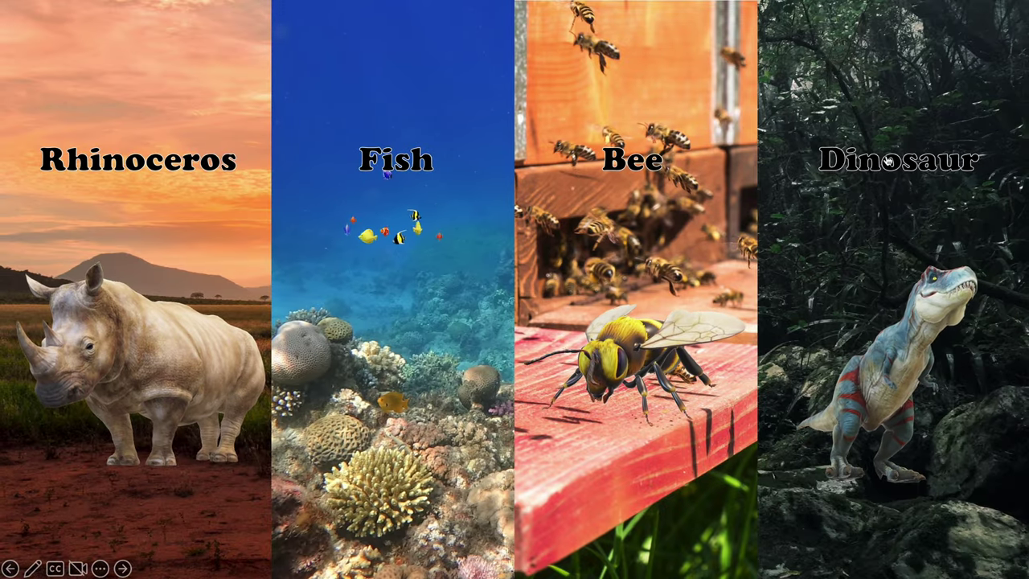
left_click(887, 161)
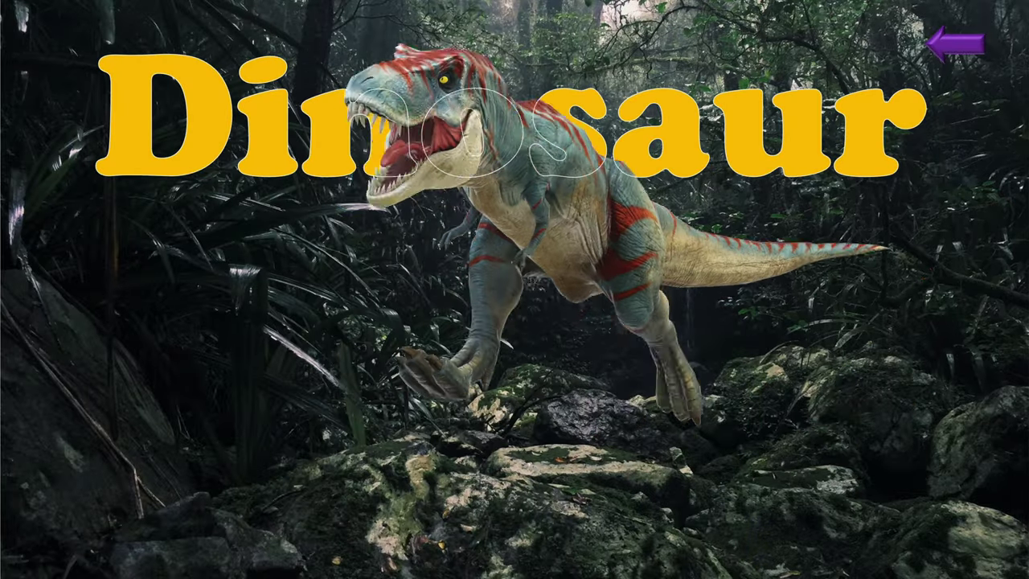
left_click(953, 50)
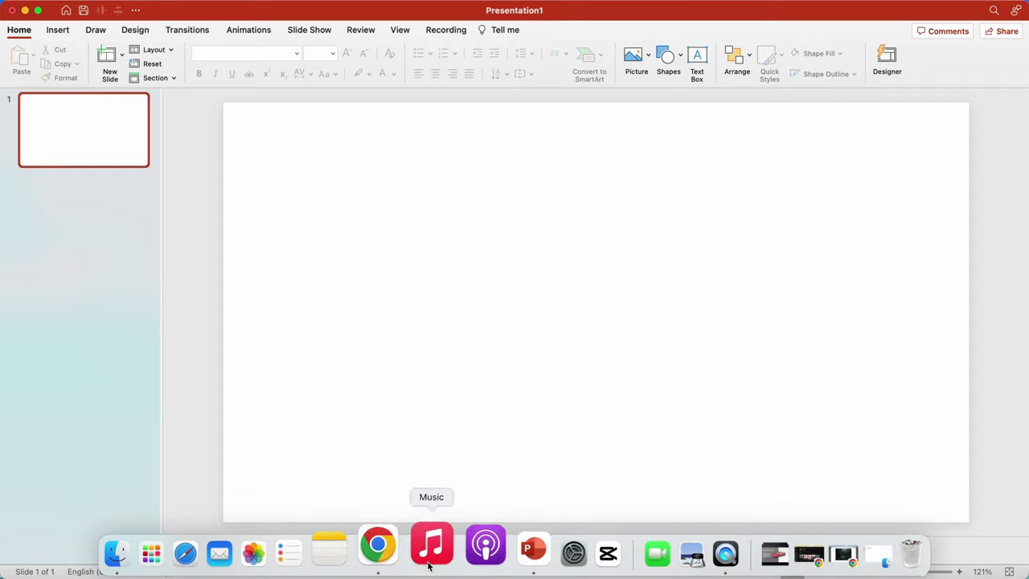
Download the forest, coral reef, beehive and savanna sunset photos from their Unsplash tabs.
left_click(809, 547)
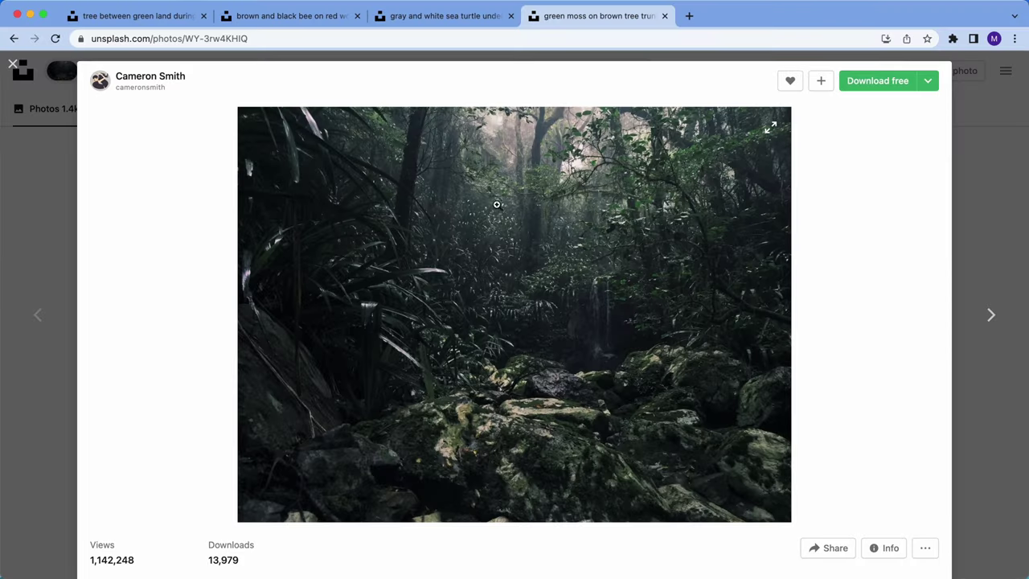
left_click(877, 80)
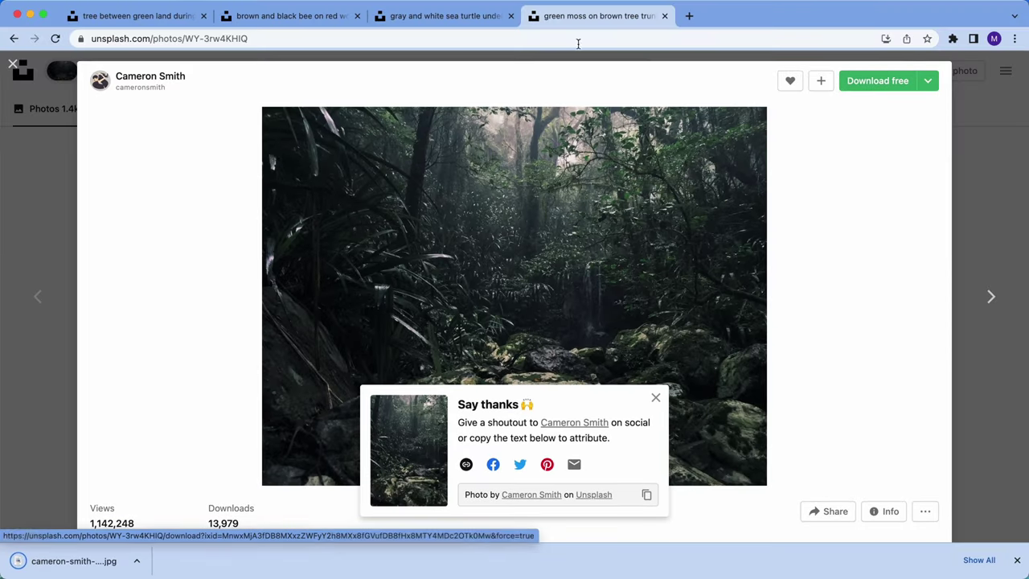
left_click(469, 16)
left_click(878, 82)
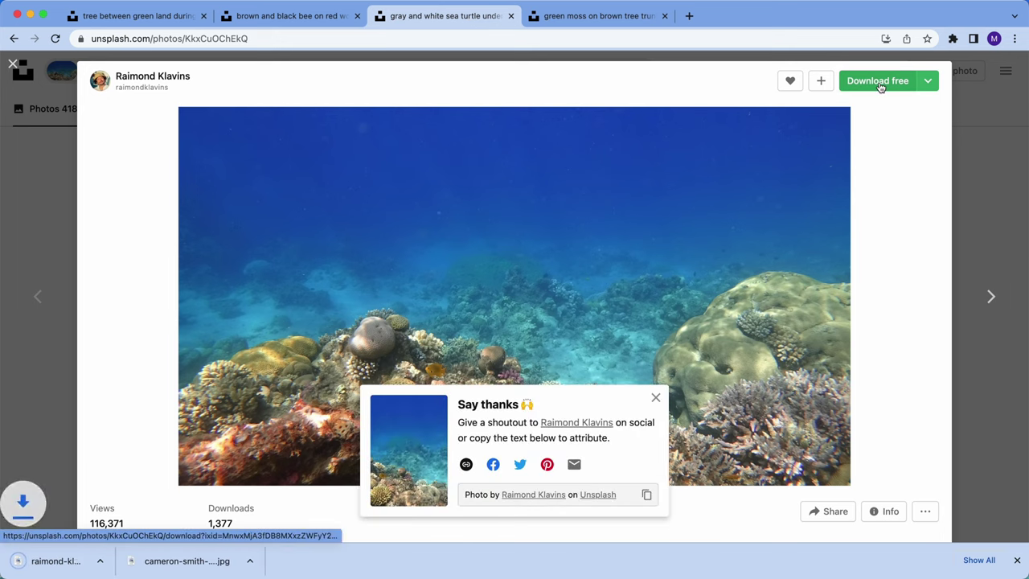
left_click(308, 17)
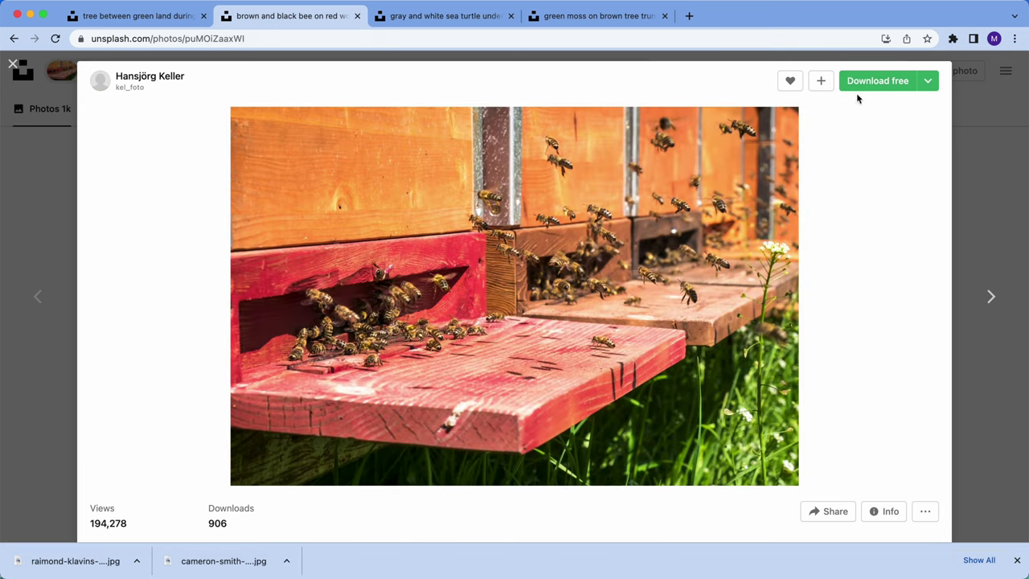
left_click(878, 84)
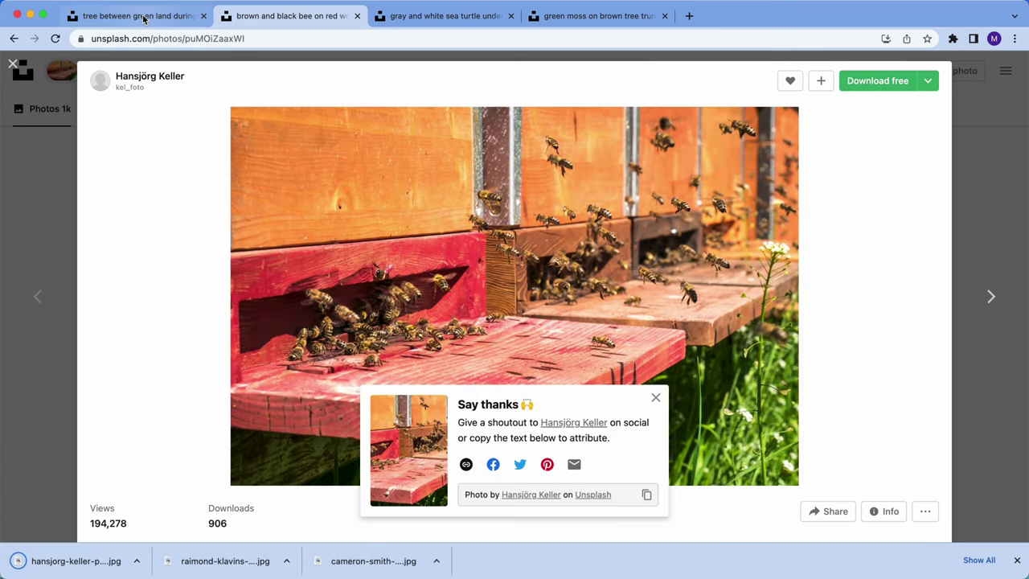
left_click(144, 17)
left_click(905, 78)
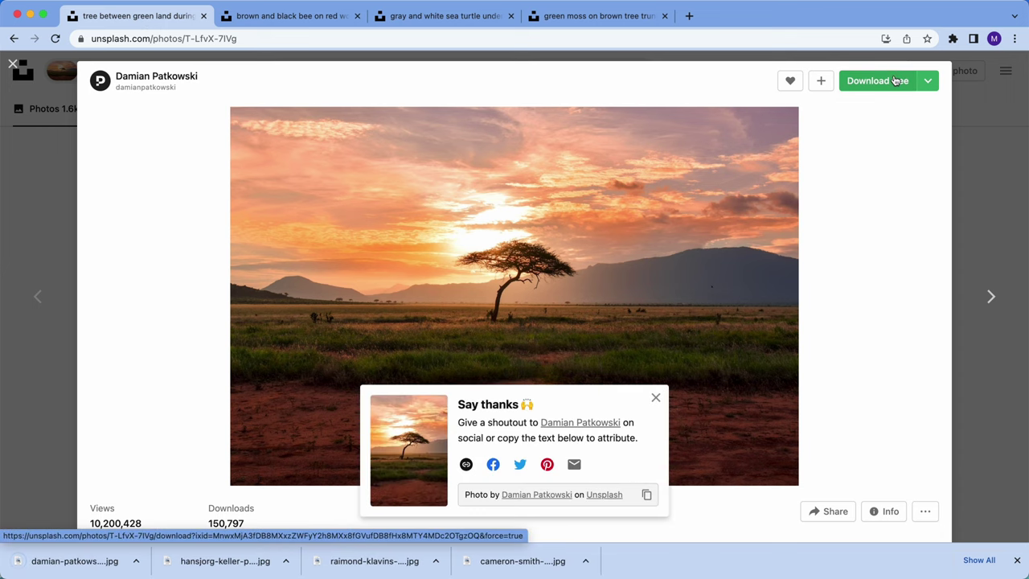
mouse_move(515, 572)
left_click(506, 545)
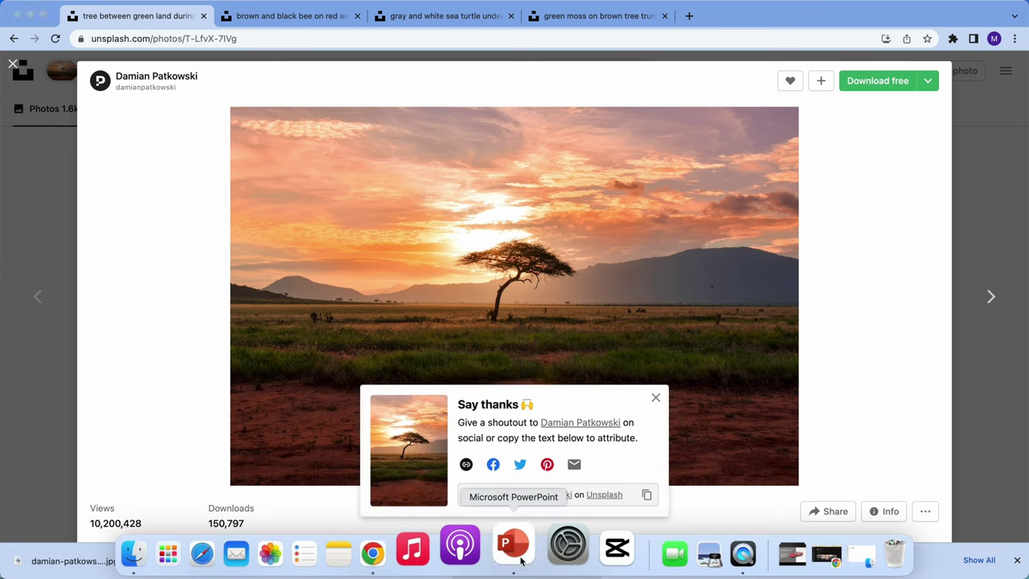
Insert the four downloaded photos from file and park them above the slide.
left_click(57, 30)
left_click(123, 55)
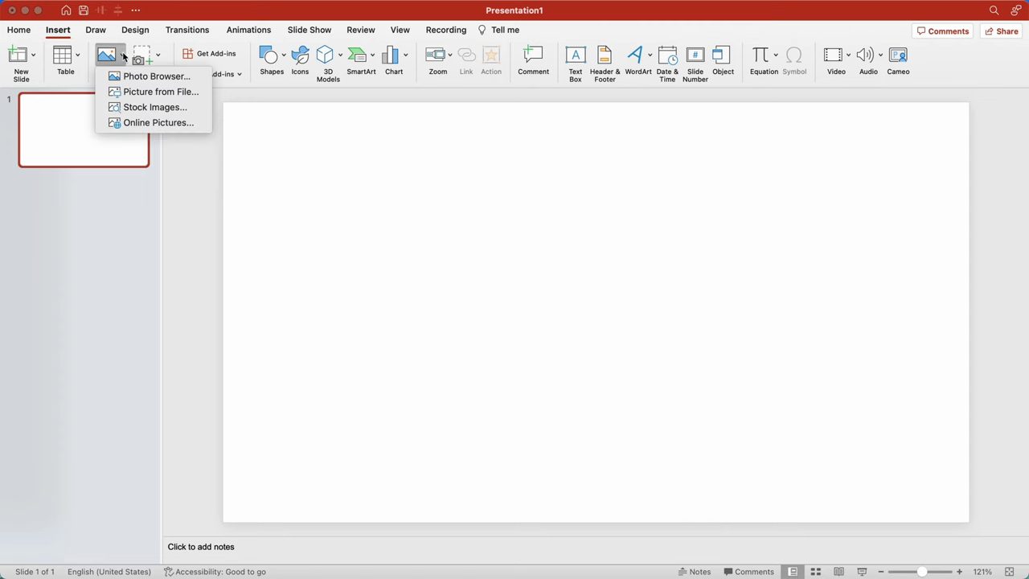
left_click(162, 92)
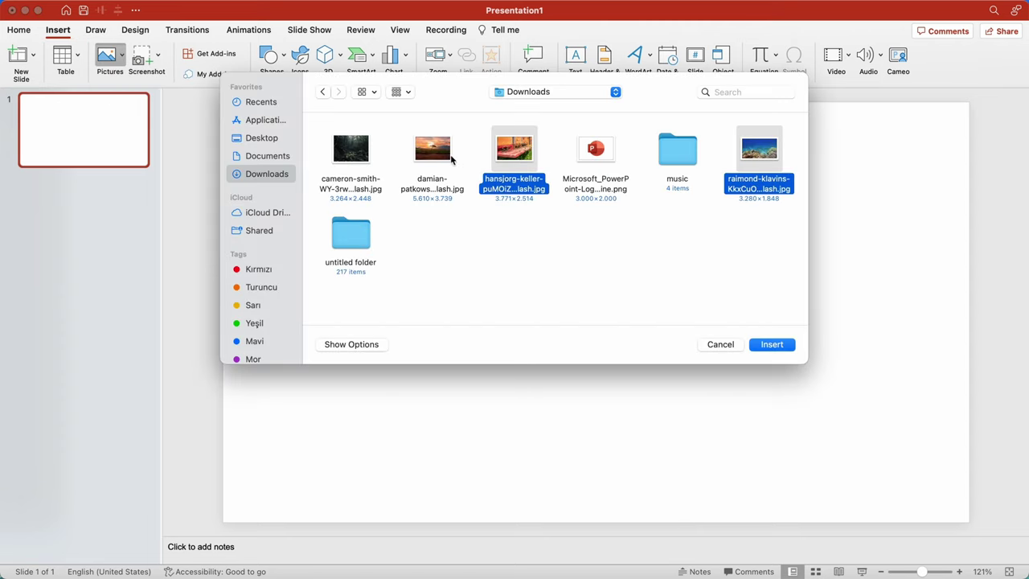
left_click(783, 344)
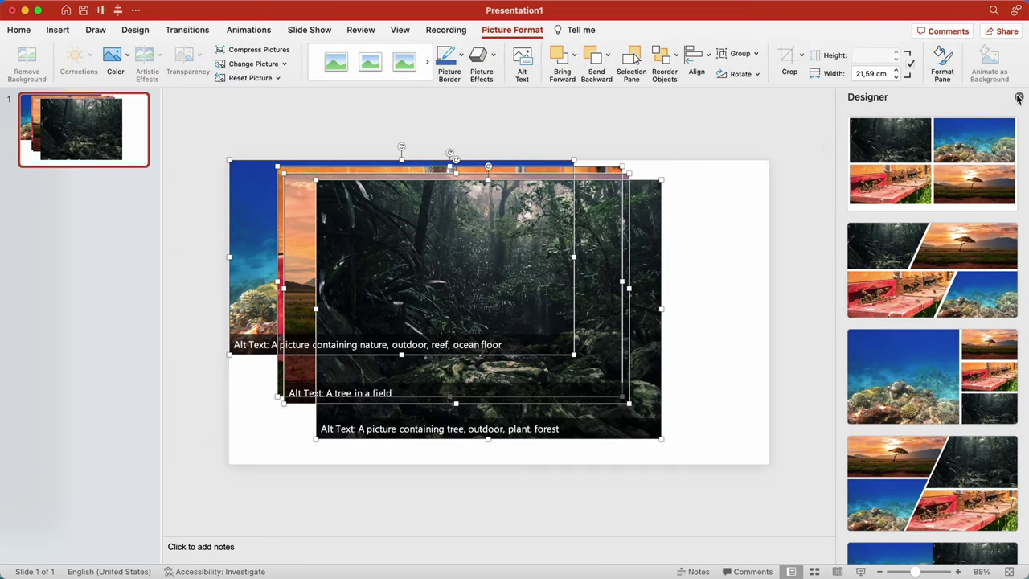
left_click(1019, 98)
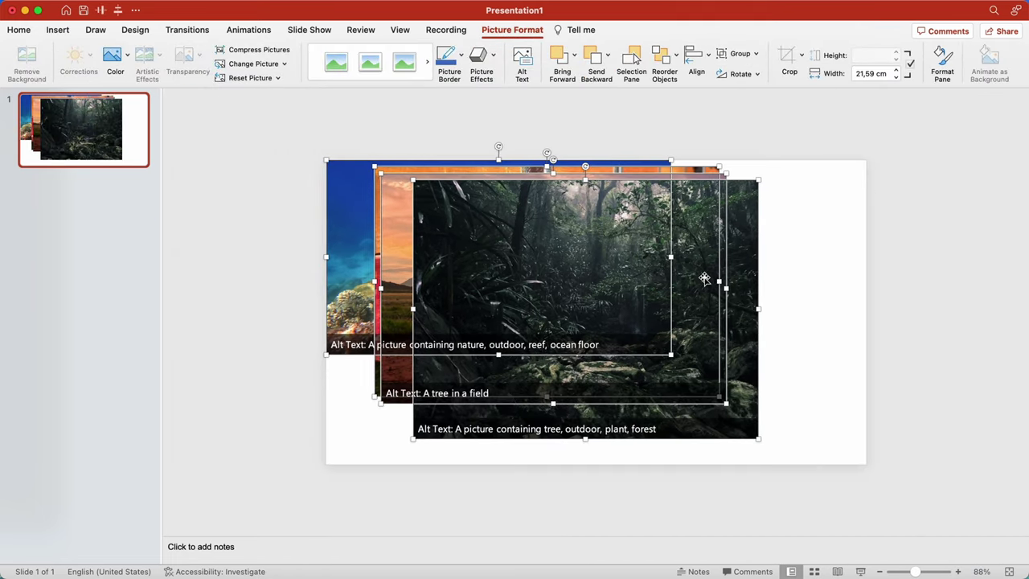
scroll(647, 295, "down", 5)
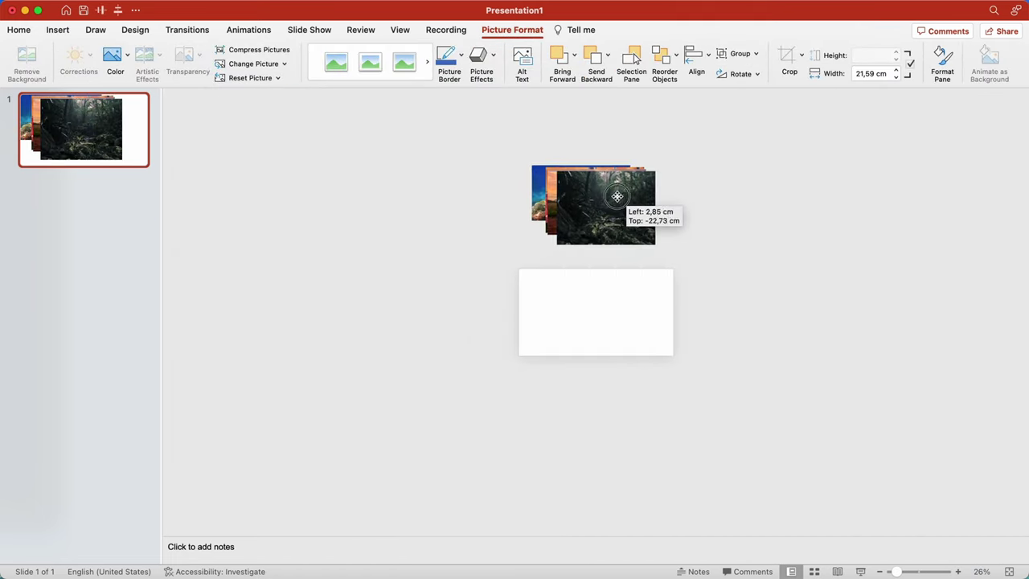
left_click_drag(605, 301, 619, 196)
scroll(604, 303, "up", 5)
left_click(601, 262)
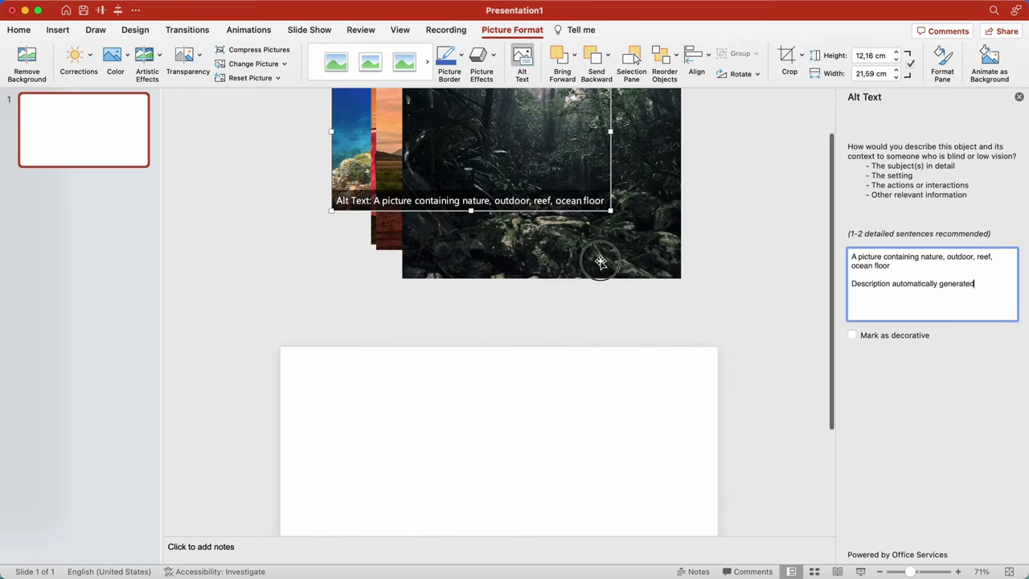
left_click(1018, 97)
Turn on guides and add two extra vertical guides.
left_click(400, 30)
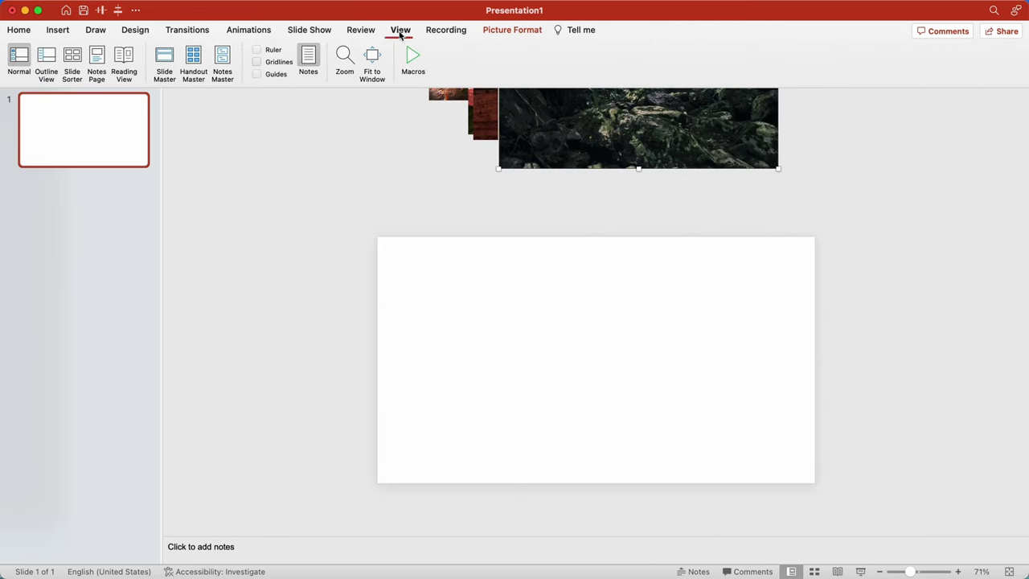
right_click(596, 208)
left_click(619, 211)
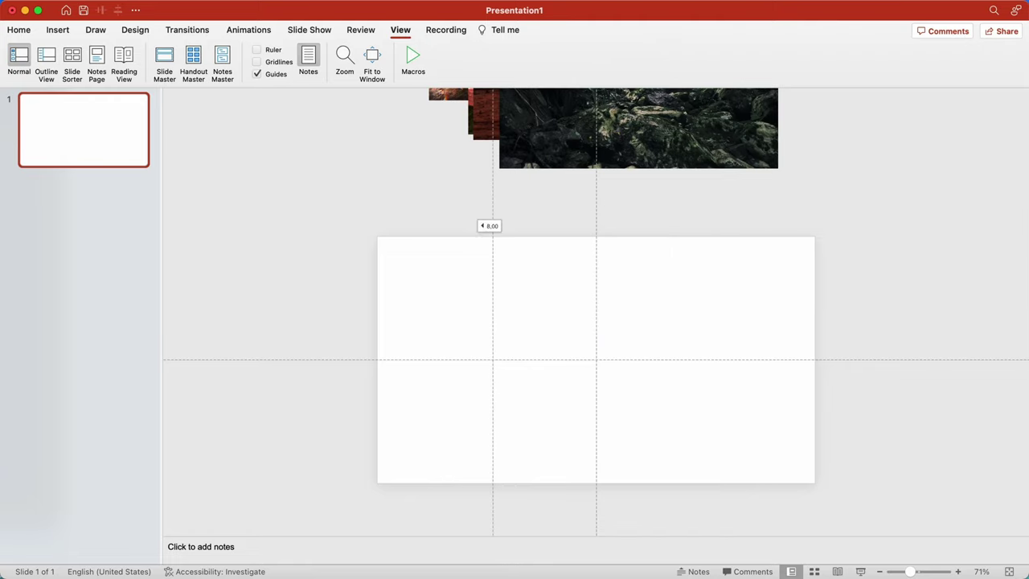
right_click(597, 220)
left_click(619, 224)
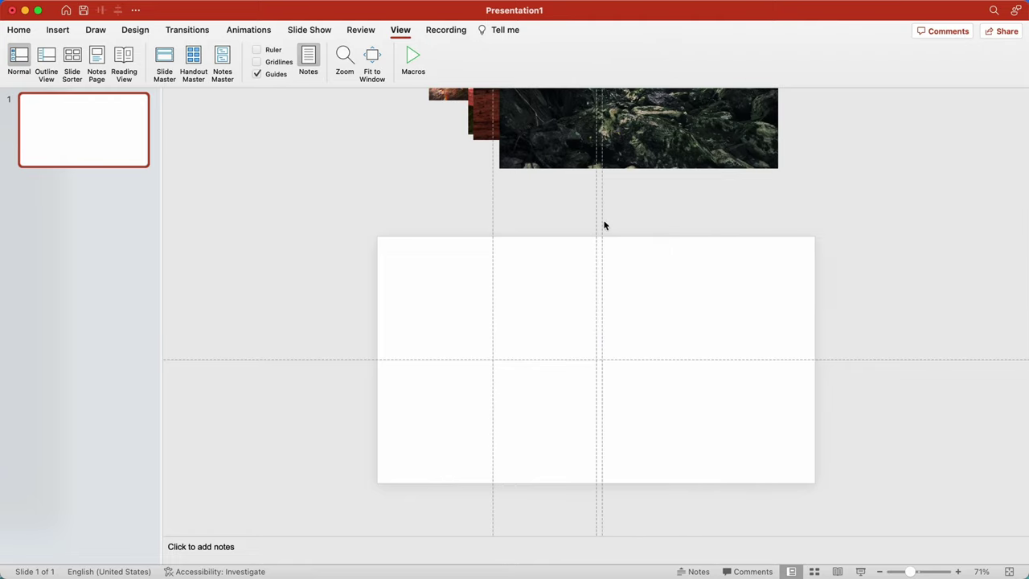
Move the forest picture onto the slide, crop it to 16:9 and enlarge it to fill the slide.
left_click_drag(651, 145, 559, 393)
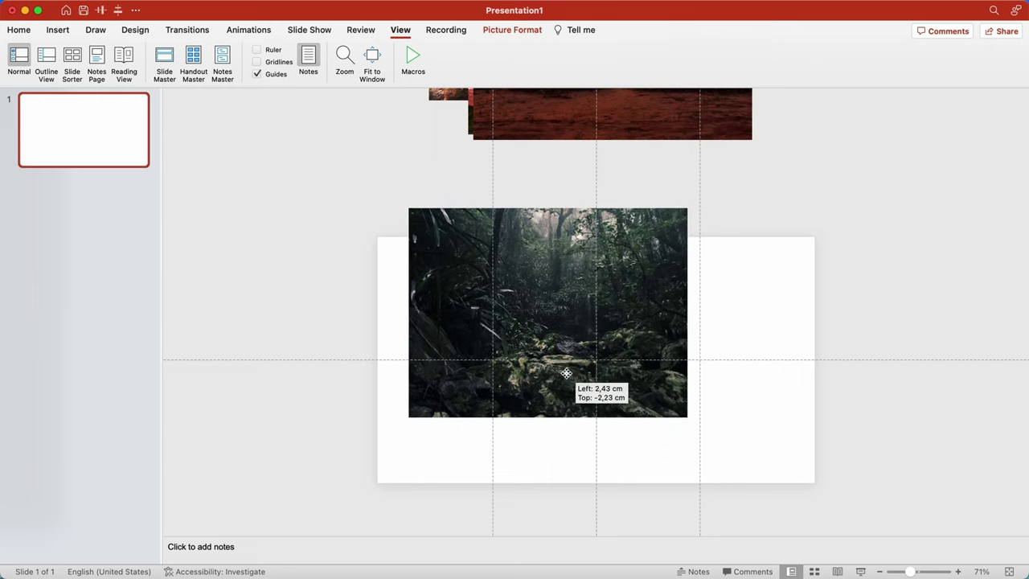
left_click(483, 33)
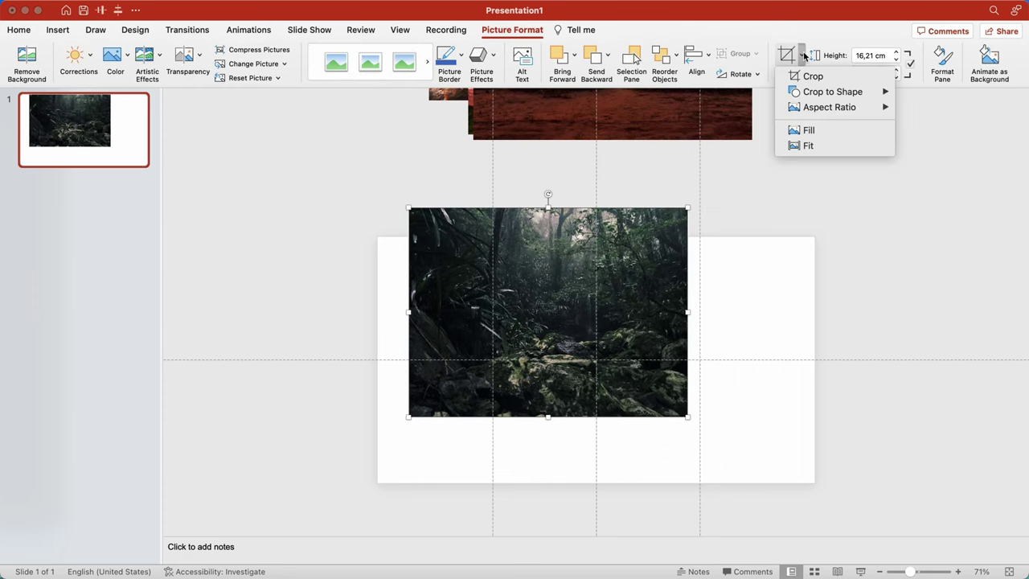
left_click(933, 302)
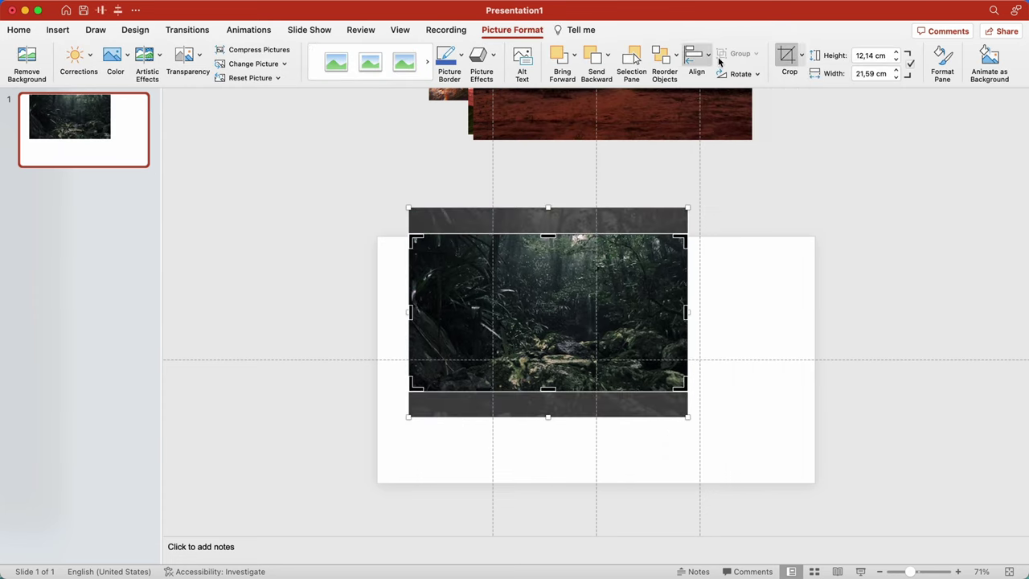
key("Escape")
left_click_drag(553, 304, 522, 306)
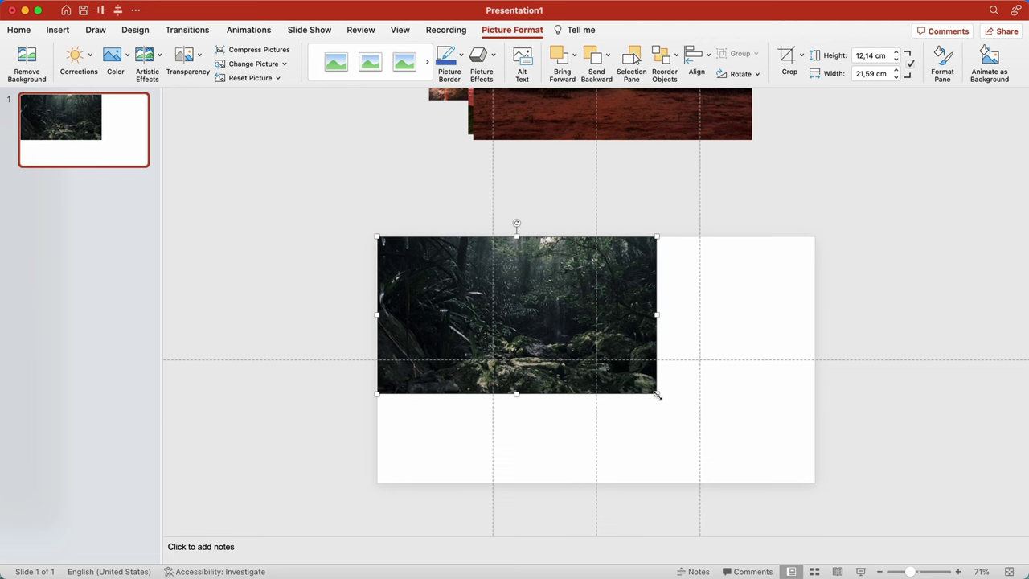
mouse_move(656, 395)
left_mouse_down()
mouse_move(799, 436)
mouse_move(815, 482)
left_mouse_up()
Crop the jungle picture down to the right-hand strip.
left_click(739, 218)
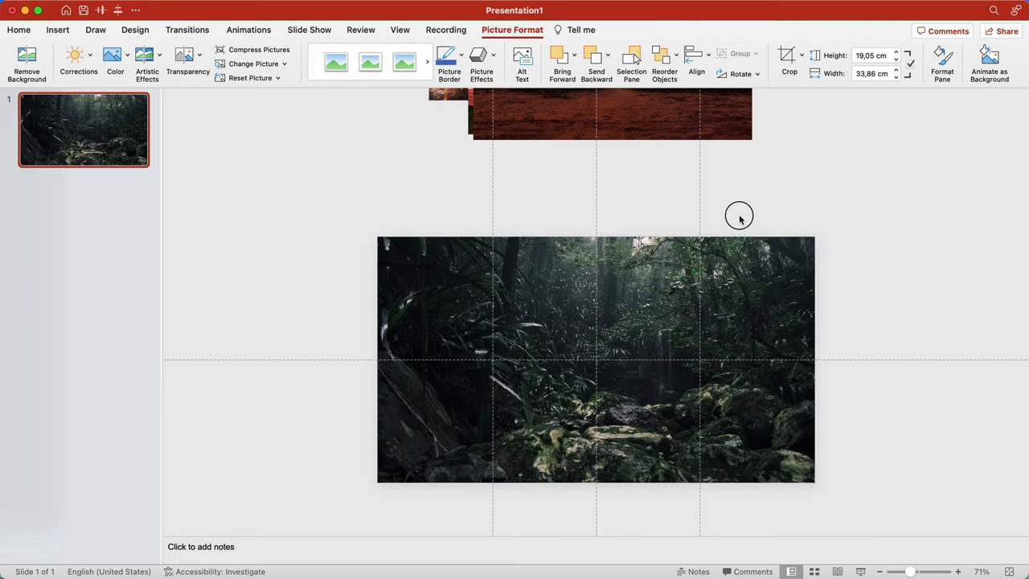
left_click(739, 300)
left_click(787, 57)
left_click_drag(377, 360, 693, 359)
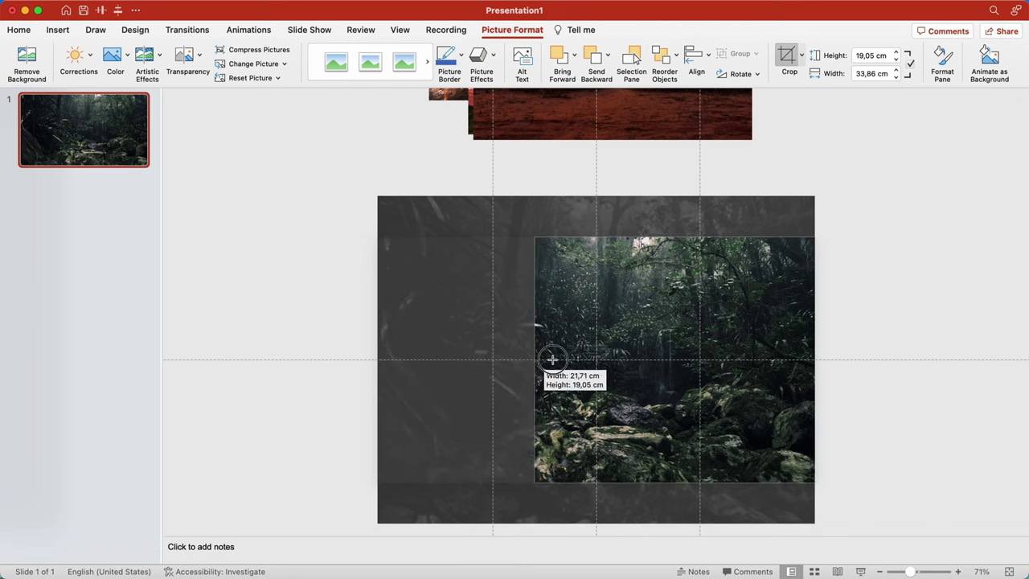
left_click(827, 218)
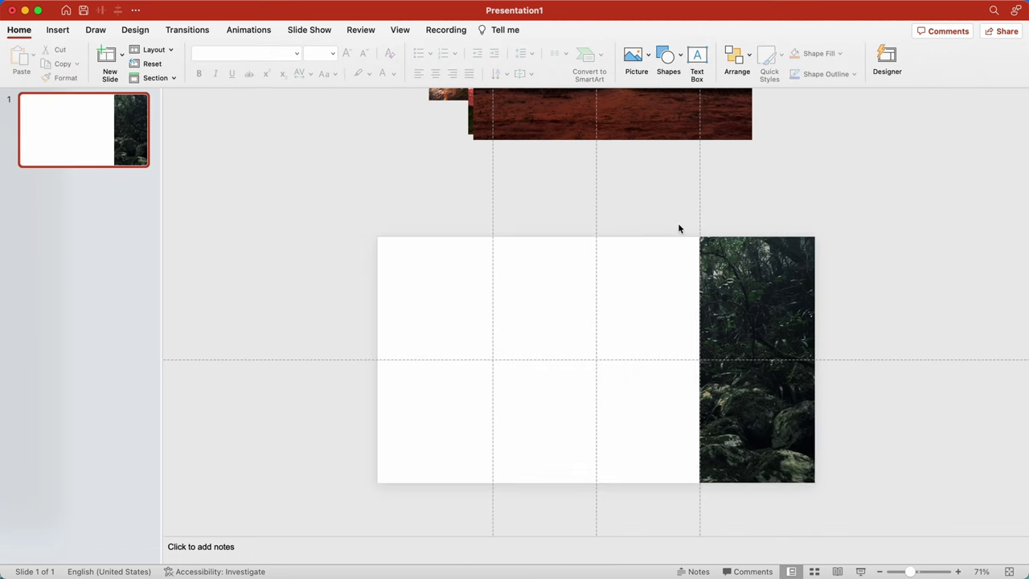
Bring the sunset picture onto the slide, crop it to 16:9 and enlarge it to fill the slide.
left_click(628, 128)
left_click_drag(628, 128, 555, 412)
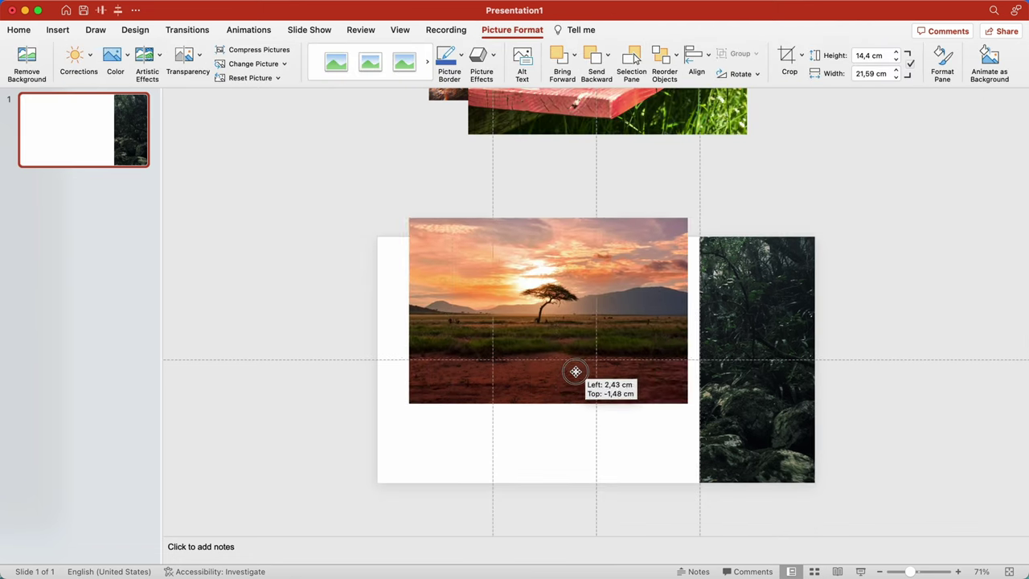
mouse_move(830, 106)
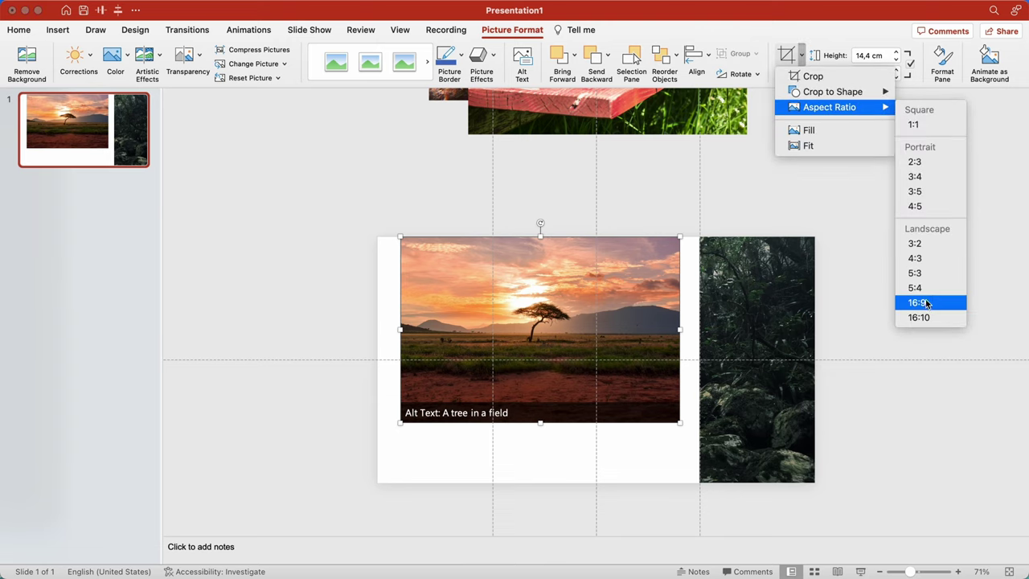
left_click(917, 302)
left_click(795, 70)
left_click_drag(542, 340, 517, 326)
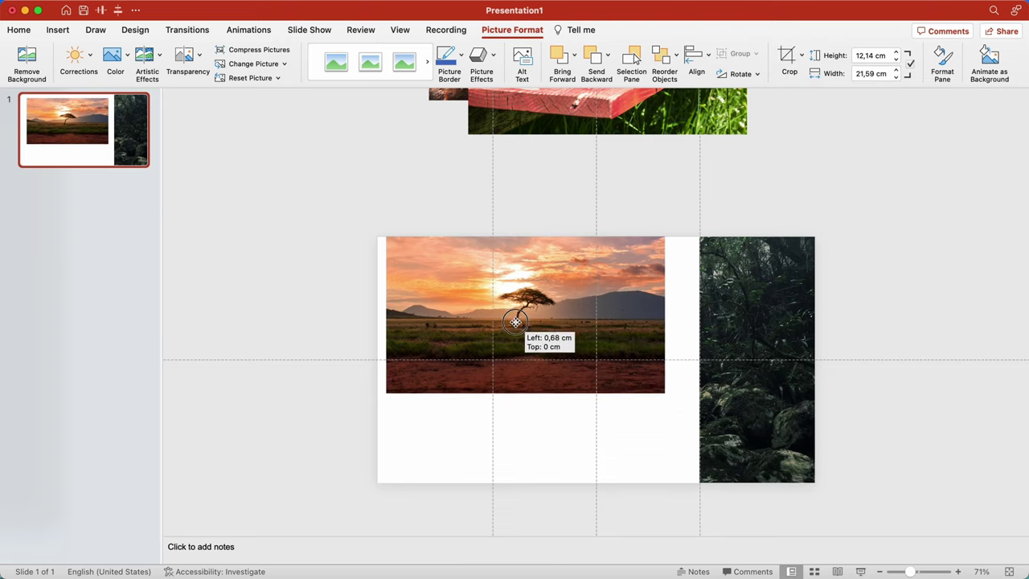
left_click_drag(658, 395, 813, 432)
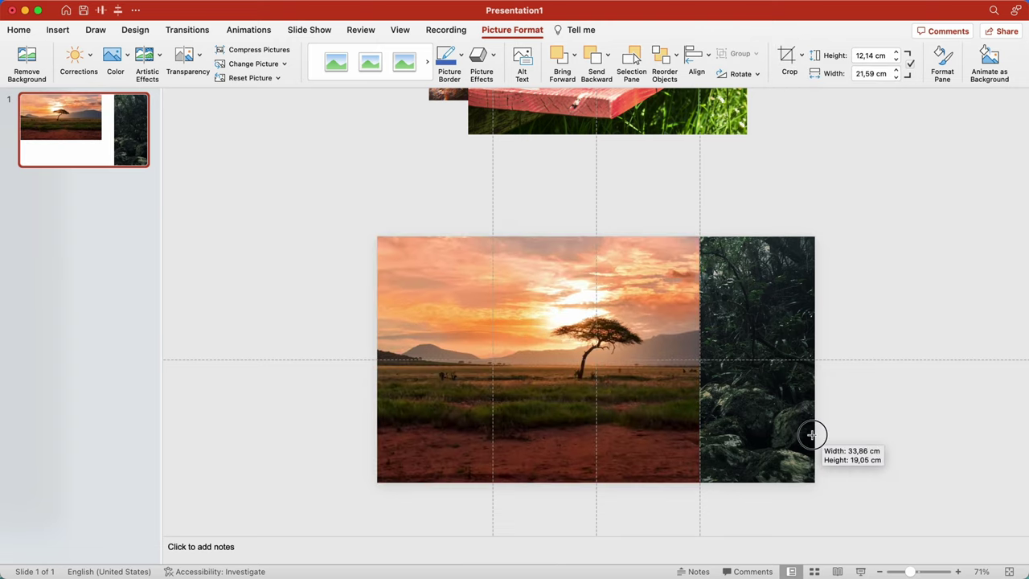
Crop the sunset picture to the left quarter strip.
left_click(646, 222)
left_click(532, 290)
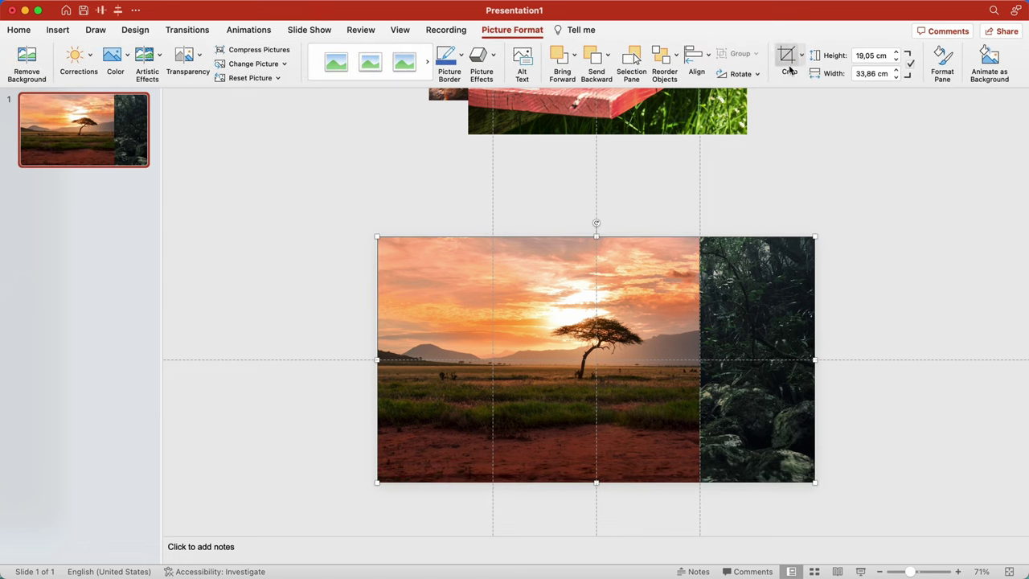
left_click(792, 62)
left_click_drag(815, 360, 493, 360)
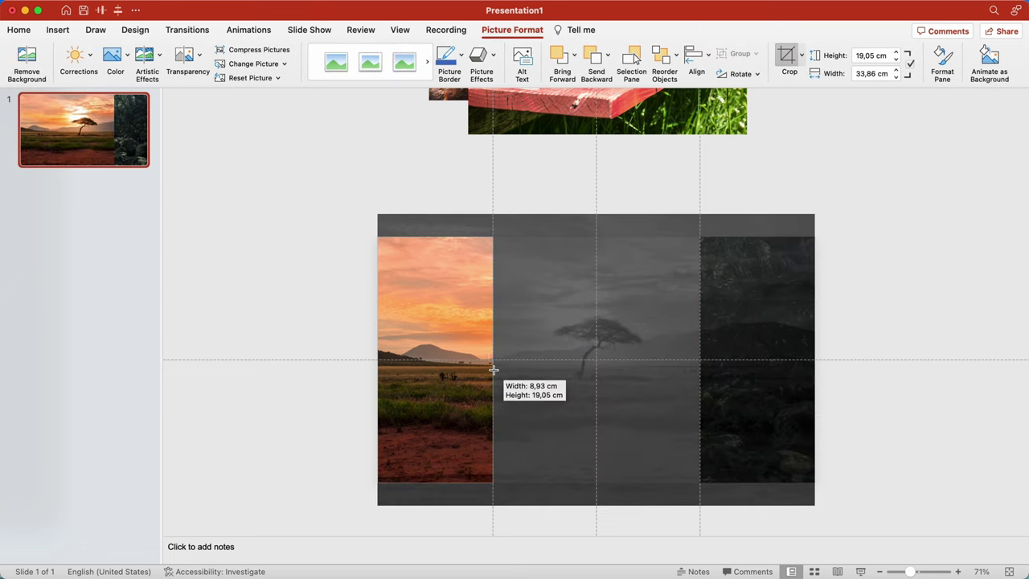
left_click(354, 264)
left_click_drag(557, 103, 545, 309)
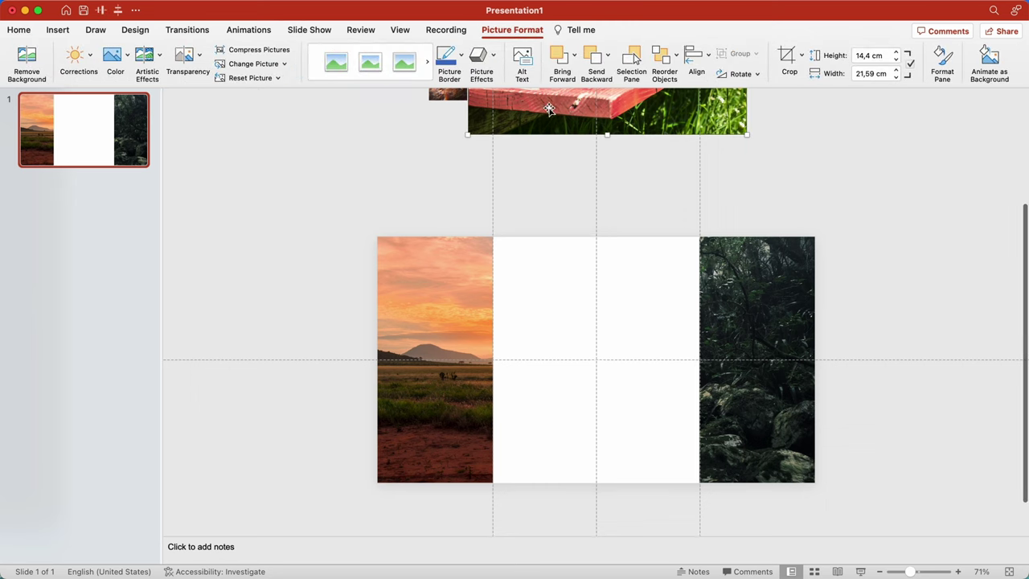
Bring the beehive picture to front, crop it 16:9, enlarge it, and trim it to the third strip.
right_click(561, 187)
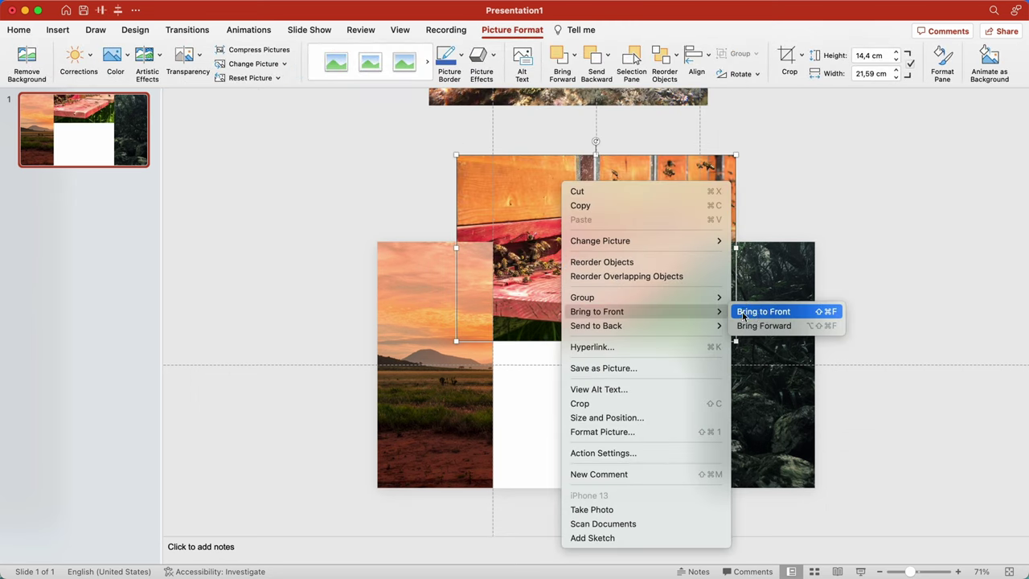
left_click(774, 308)
left_click_drag(576, 229, 509, 330)
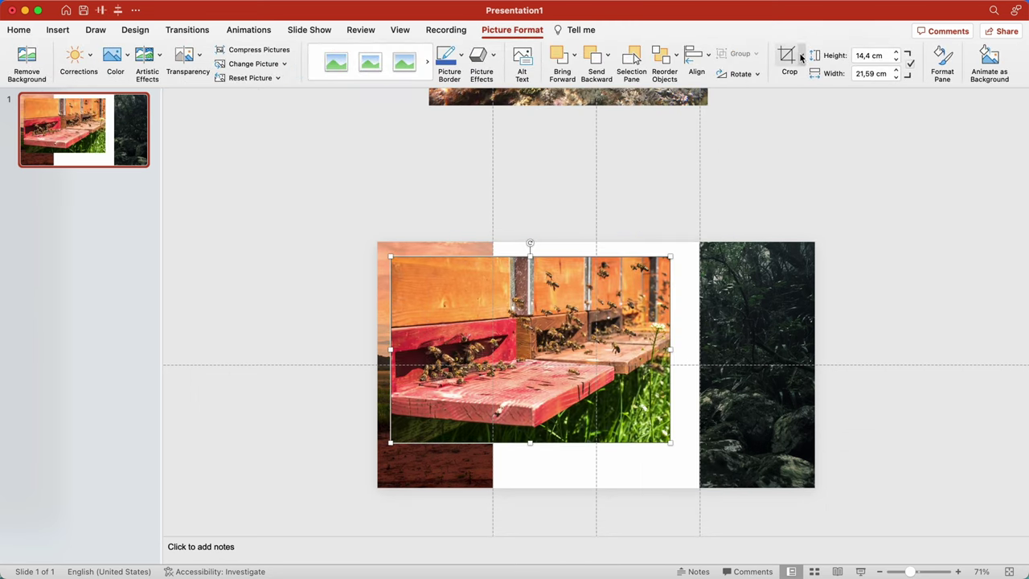
left_click(801, 57)
mouse_move(882, 119)
left_click(924, 302)
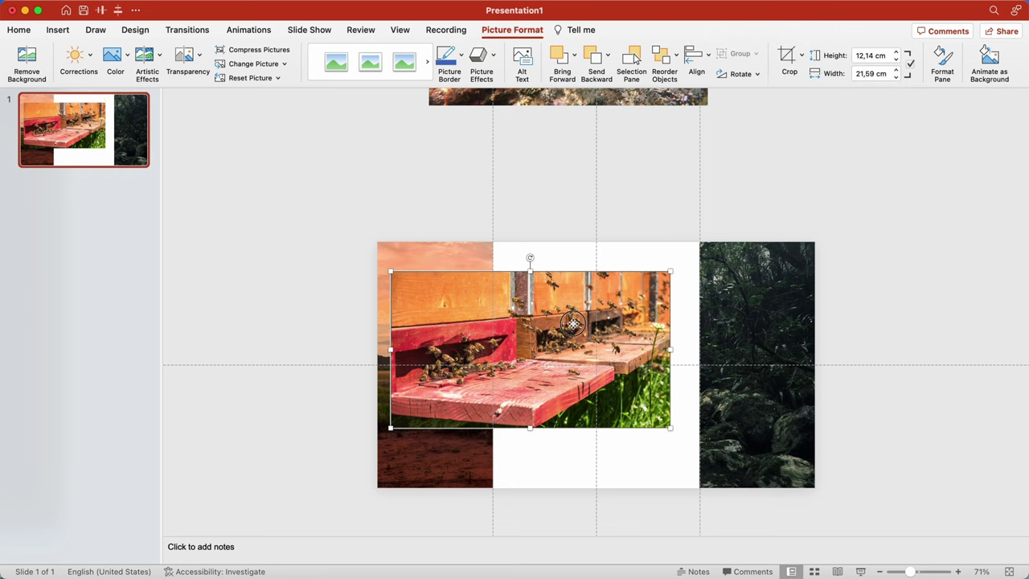
left_click_drag(575, 321, 562, 292)
left_click_drag(659, 400, 814, 487)
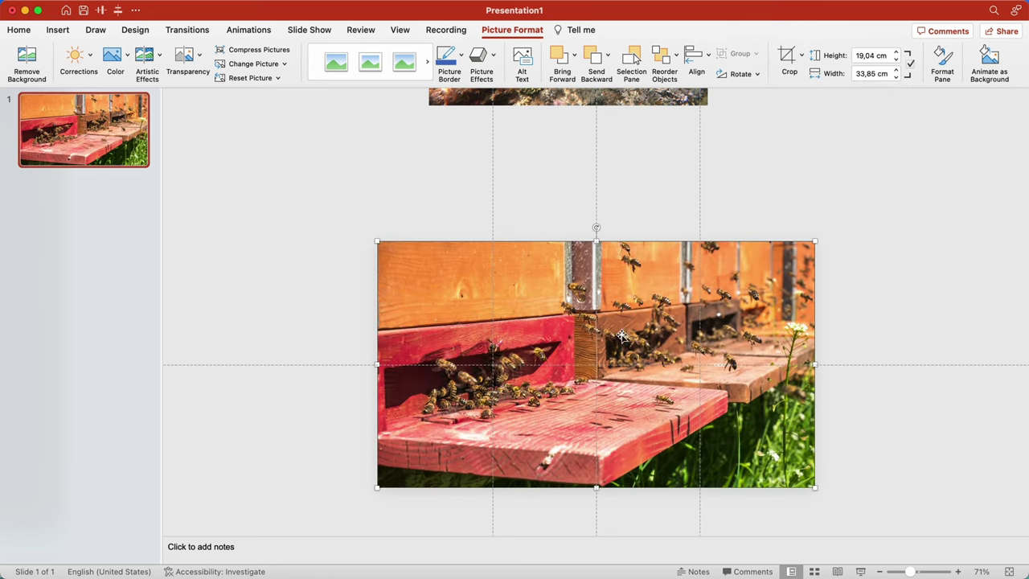
left_click(787, 56)
left_click_drag(814, 364, 694, 367)
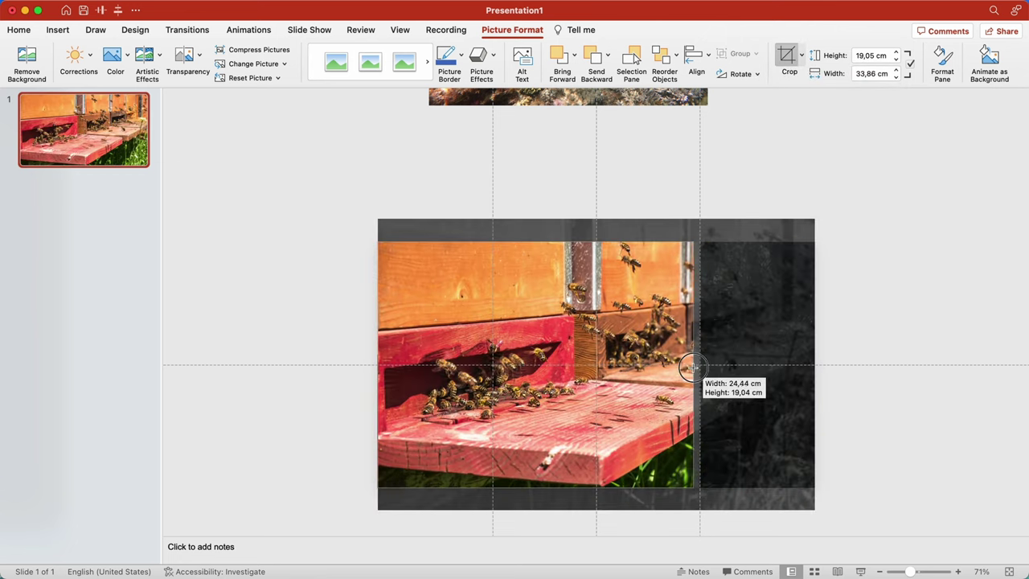
left_click_drag(378, 364, 597, 365)
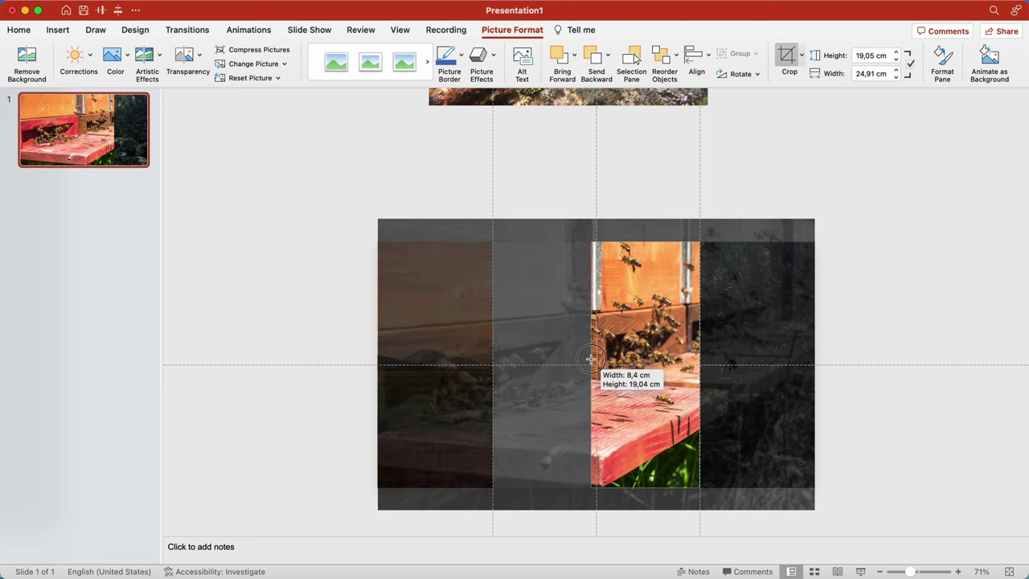
left_click(797, 214)
Bring the coral reef picture to front, enlarge it, and crop it to the second strip.
left_click_drag(563, 101, 545, 395)
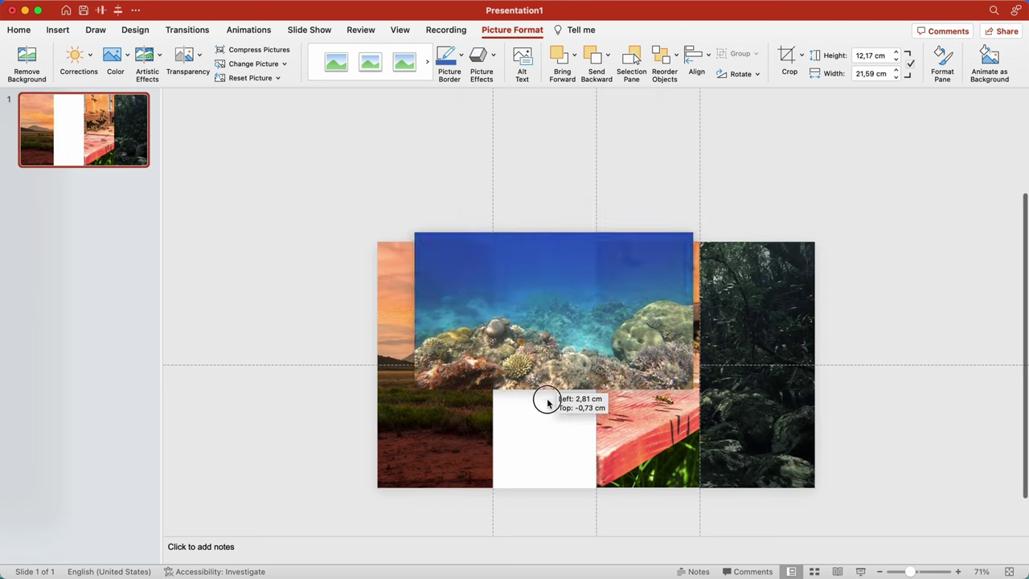
right_click(539, 272)
left_click(713, 338)
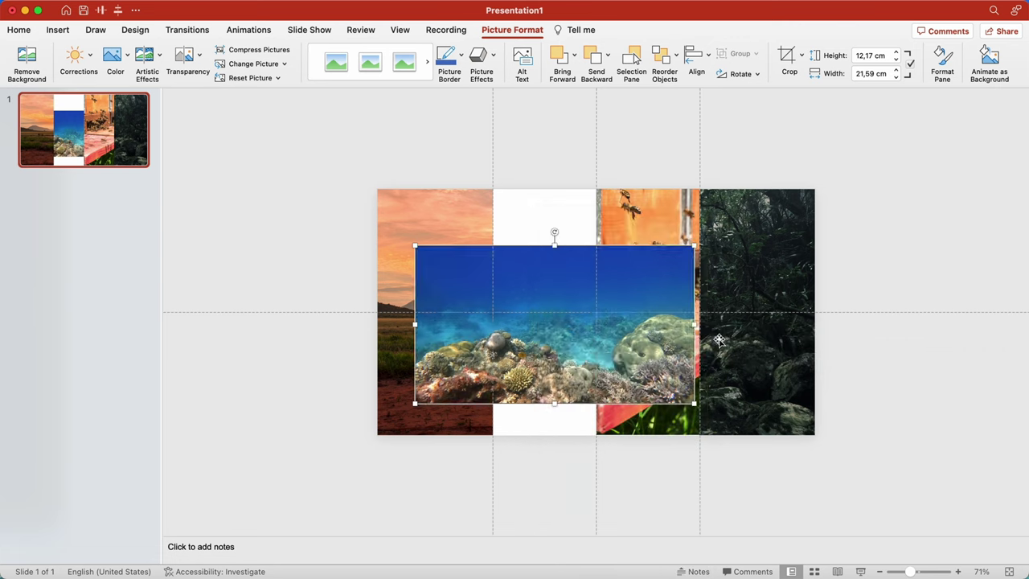
mouse_move(691, 402)
left_mouse_down()
mouse_move(654, 346)
mouse_move(814, 434)
left_mouse_up()
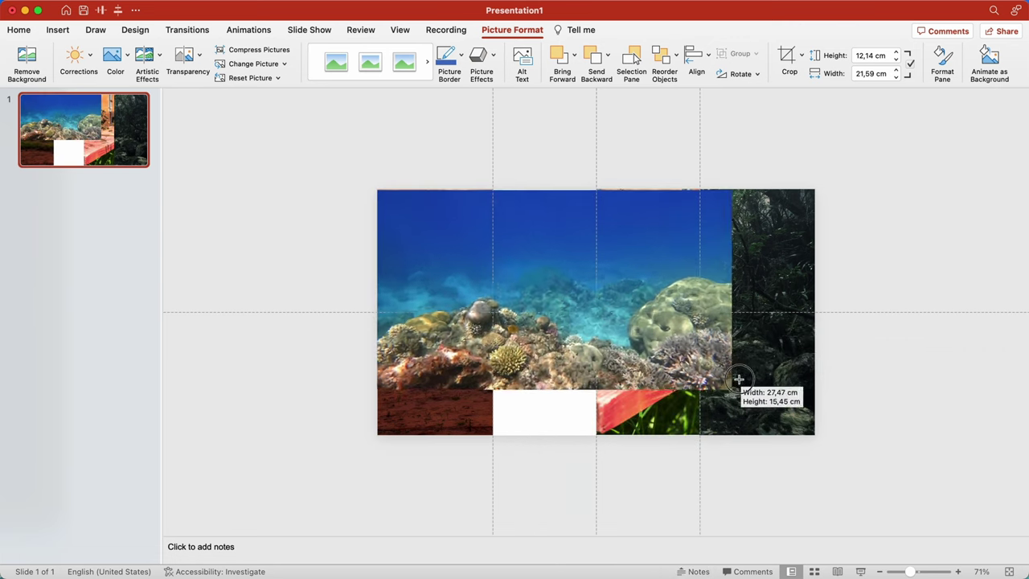
left_click(787, 56)
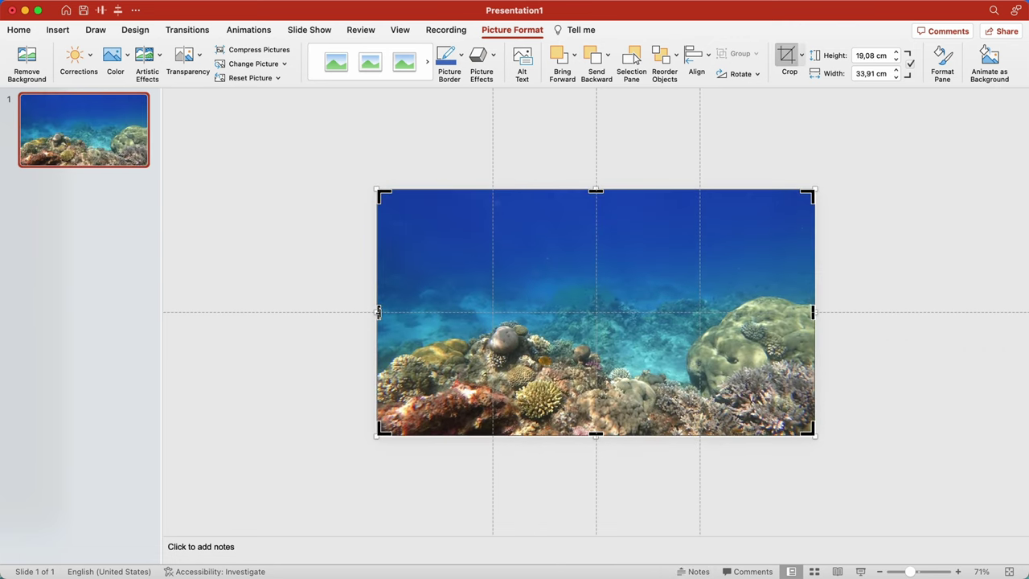
left_click_drag(378, 313, 495, 313)
mouse_move(818, 322)
left_mouse_down()
mouse_move(716, 277)
mouse_move(599, 346)
left_mouse_up()
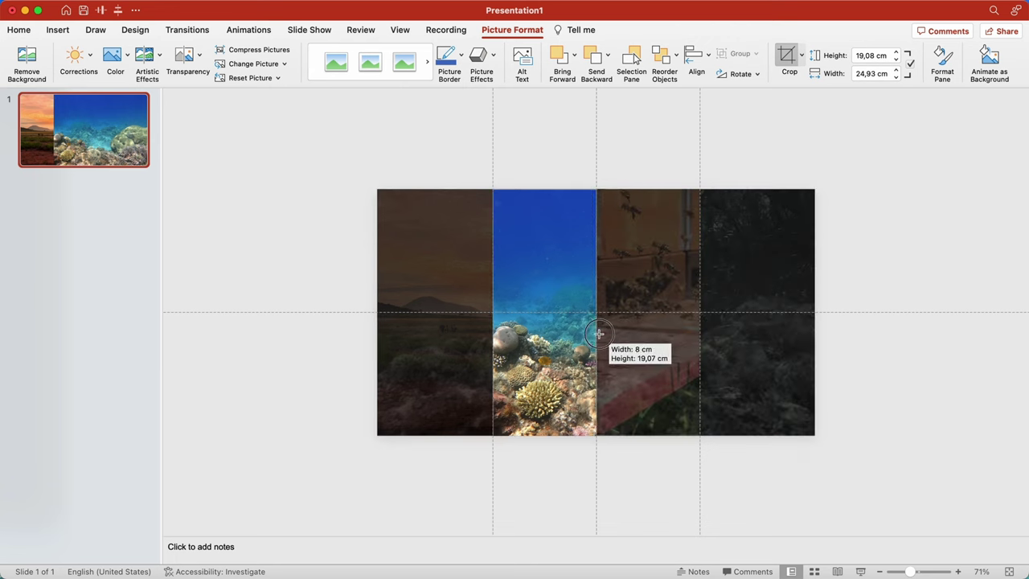
left_click(643, 153)
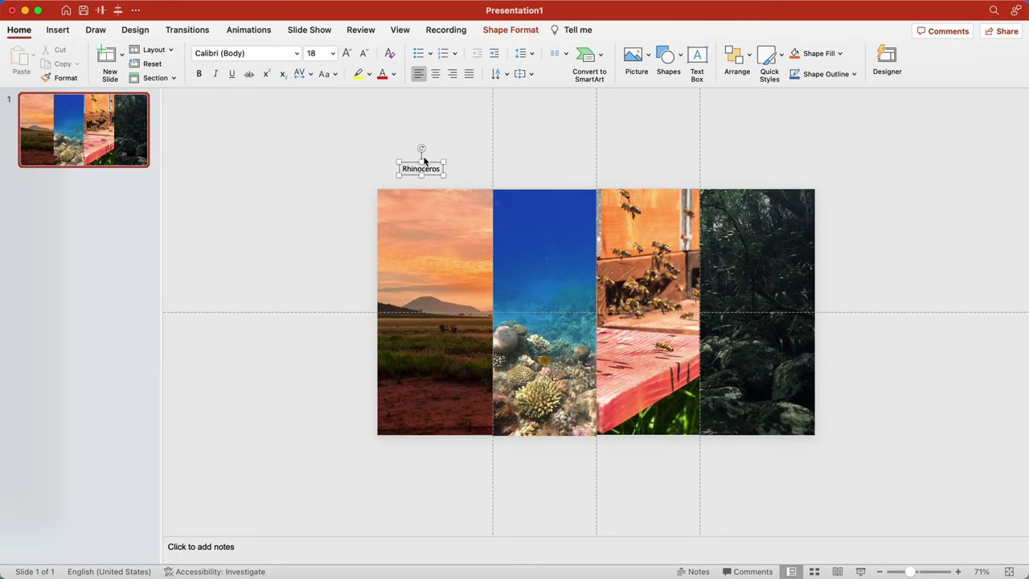
Set the Rhinoceros label's font to Cooper and paste a duplicate of the text box.
left_click(296, 53)
left_click(282, 167)
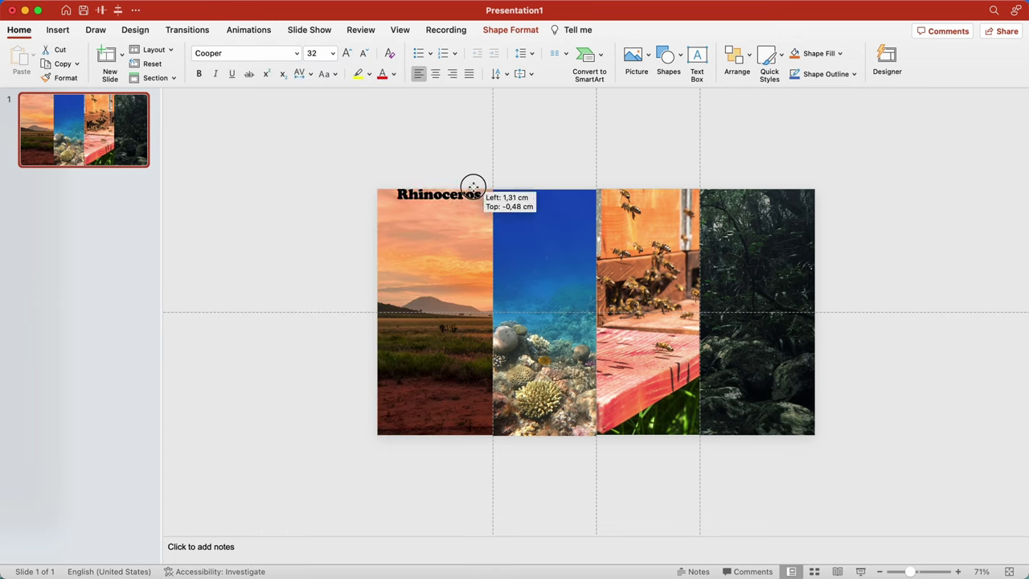
right_click(463, 266)
left_click(491, 435)
right_click(364, 269)
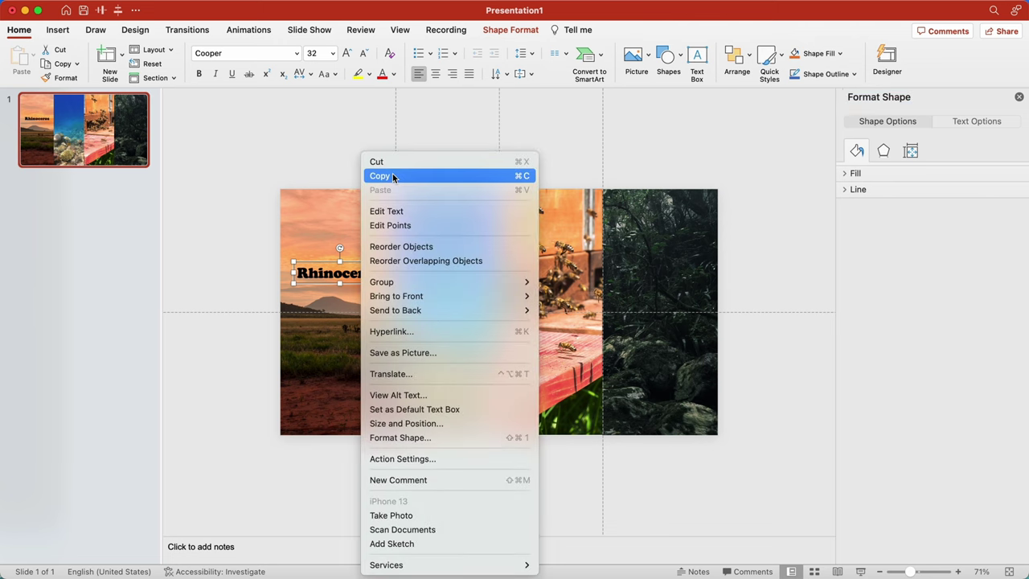
left_click(393, 176)
right_click(338, 179)
left_click(361, 207)
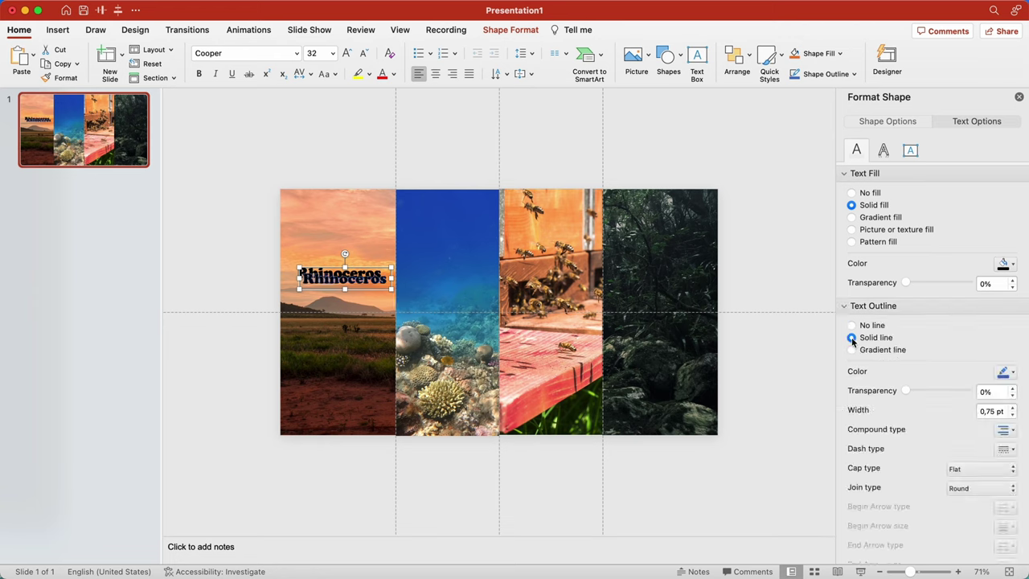
Give the duplicate label a solid text outline with no text fill.
left_click(1005, 372)
left_click(917, 409)
left_click(852, 193)
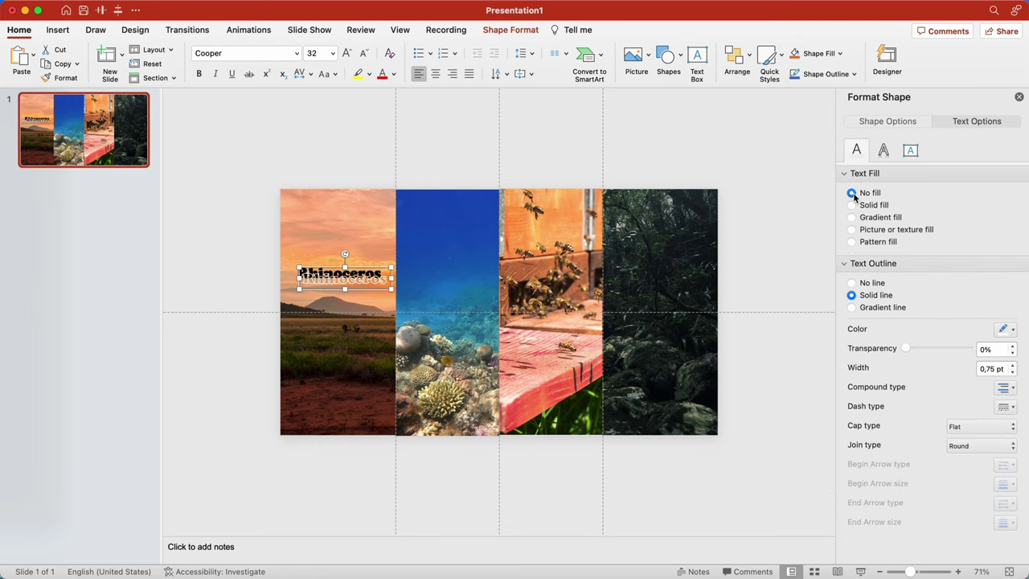
left_click(331, 184)
Align the two Rhinoceros text boxes left and top so they overlap exactly.
left_click_drag(248, 227, 437, 341)
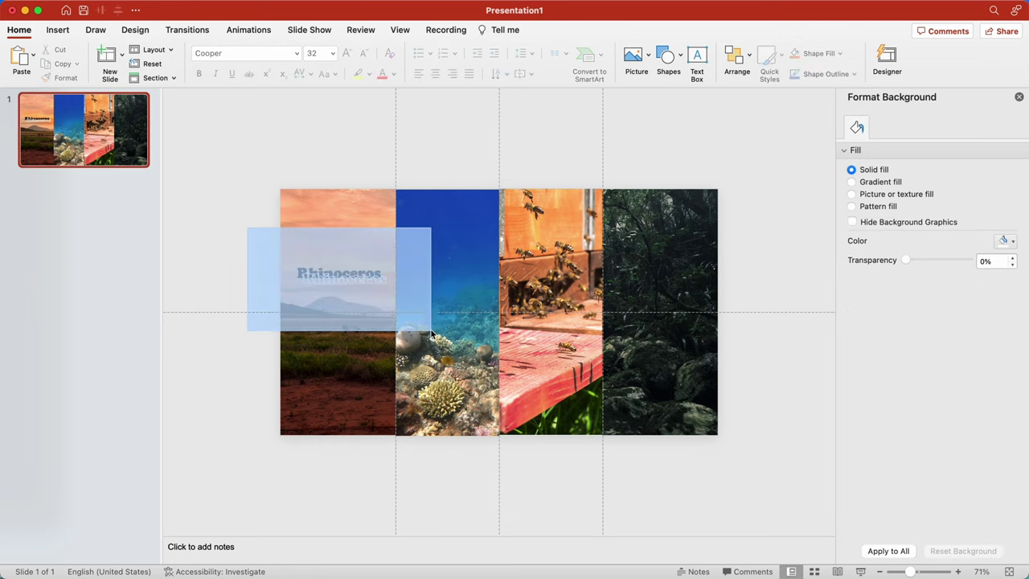
left_click(519, 30)
left_click(814, 56)
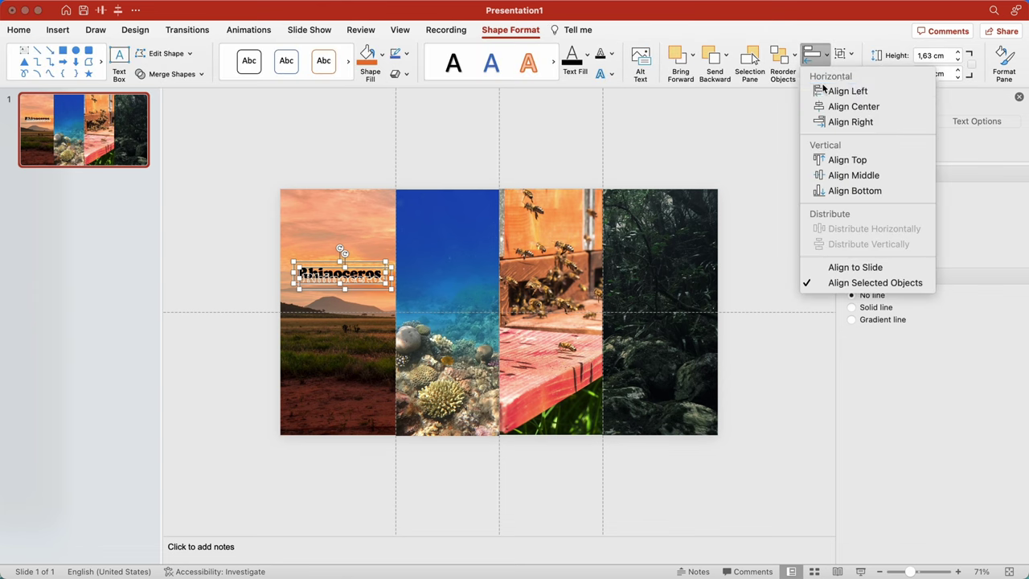
left_click(840, 92)
left_click(825, 68)
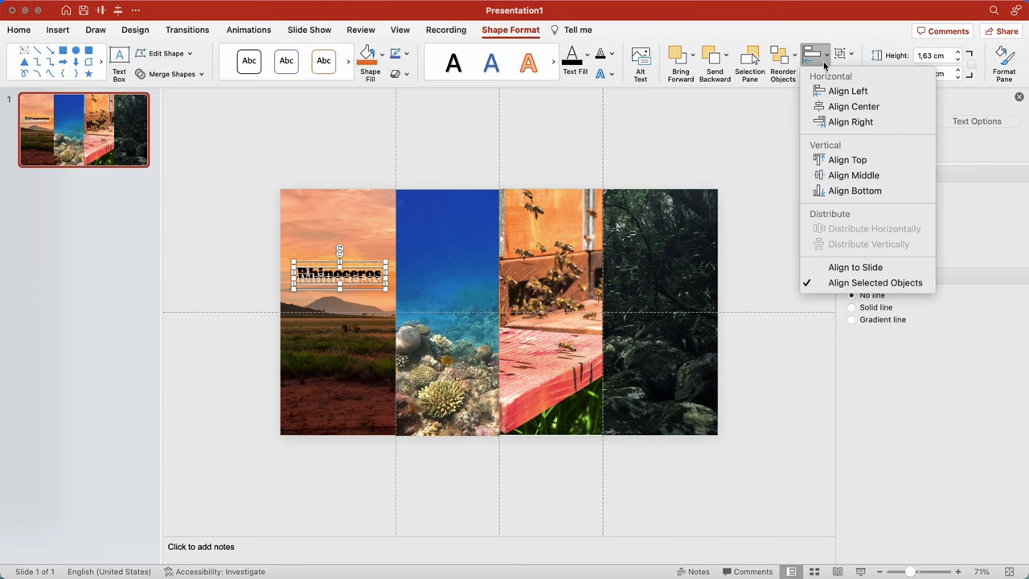
left_click(833, 161)
Drag a copy of the layered Rhinoceros label onto the coral strip.
left_click(345, 165)
left_click_drag(244, 231, 432, 309)
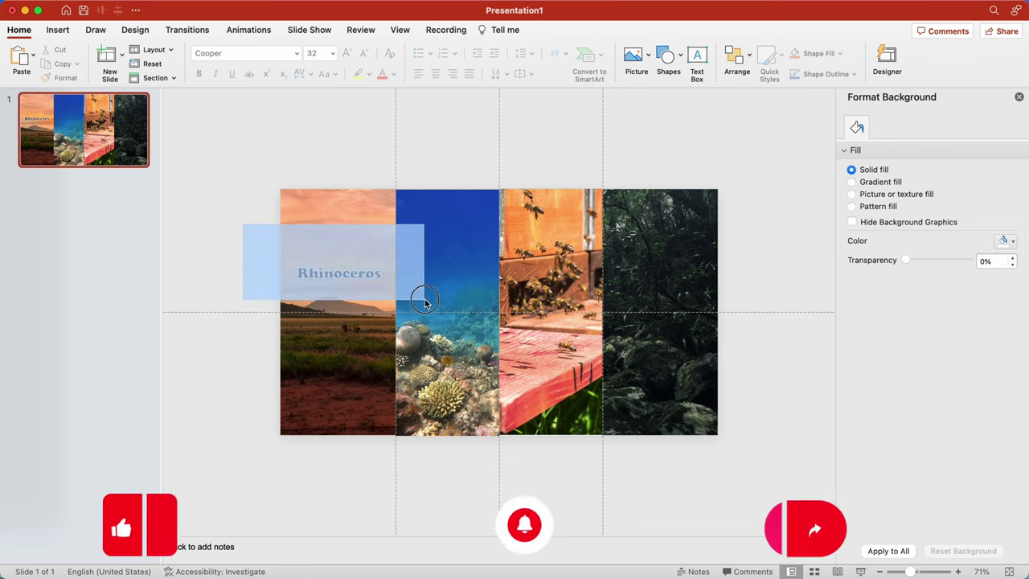
left_click_drag(307, 265, 412, 261)
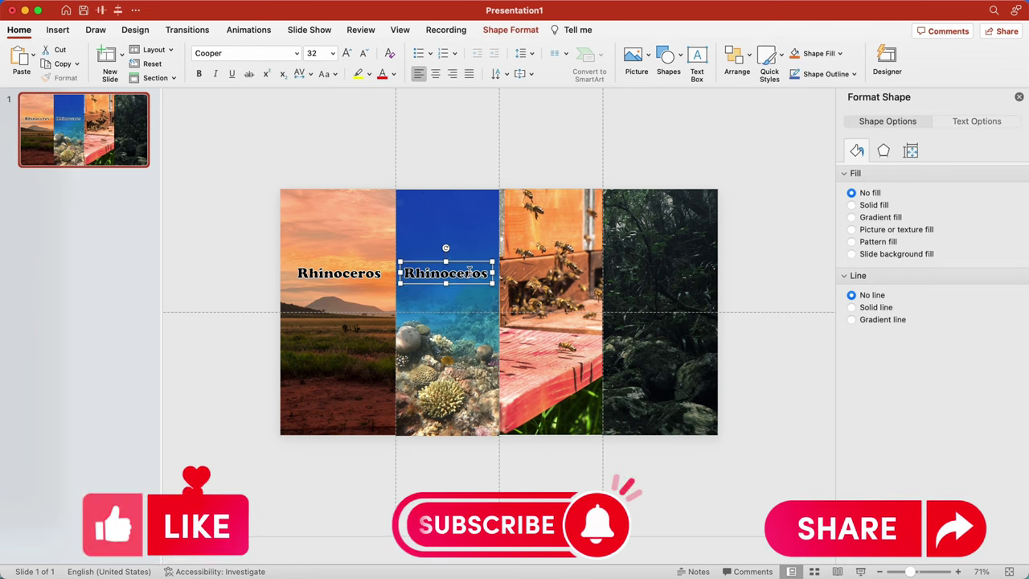
With the Selection Pane open, rename the coral panel's label to Fish and centre it.
left_click(736, 57)
left_click(787, 317)
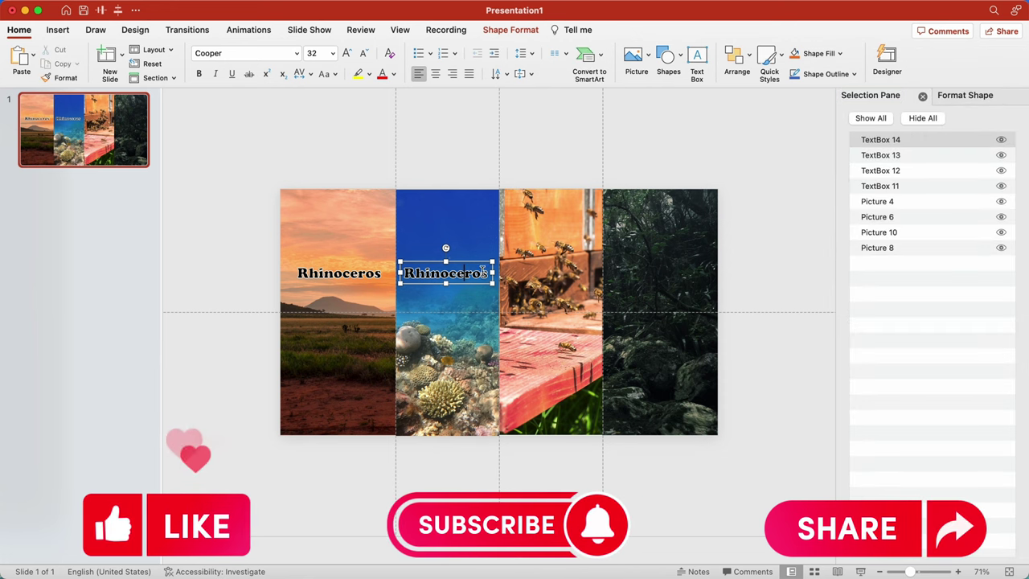
double_click(420, 275)
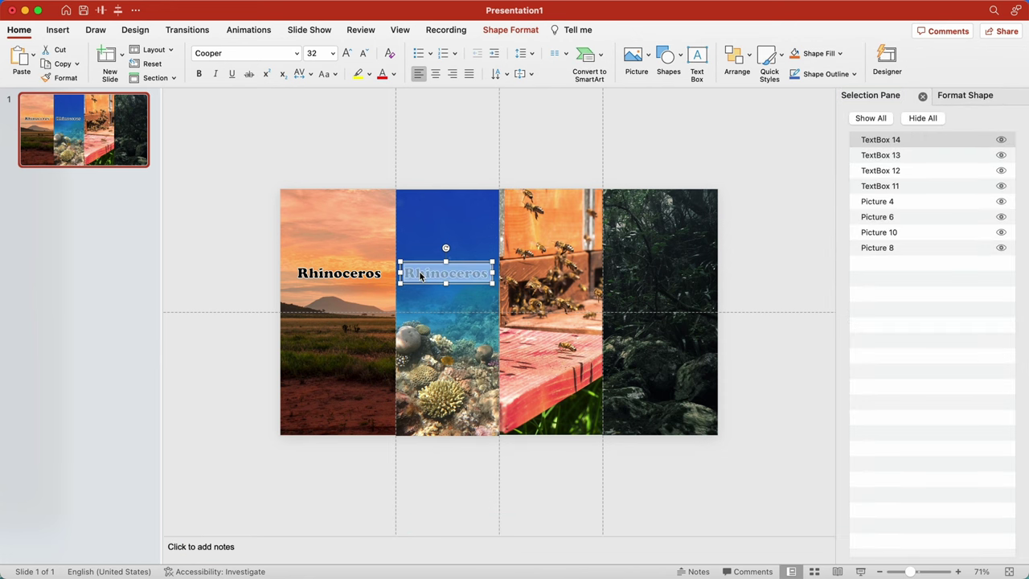
left_click(420, 276)
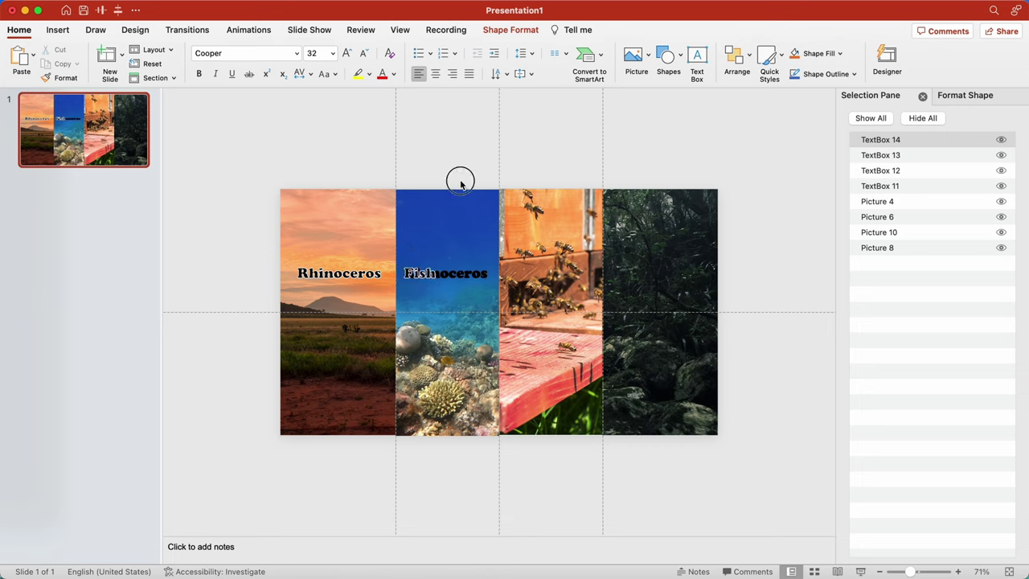
left_click(469, 271)
double_click(473, 275)
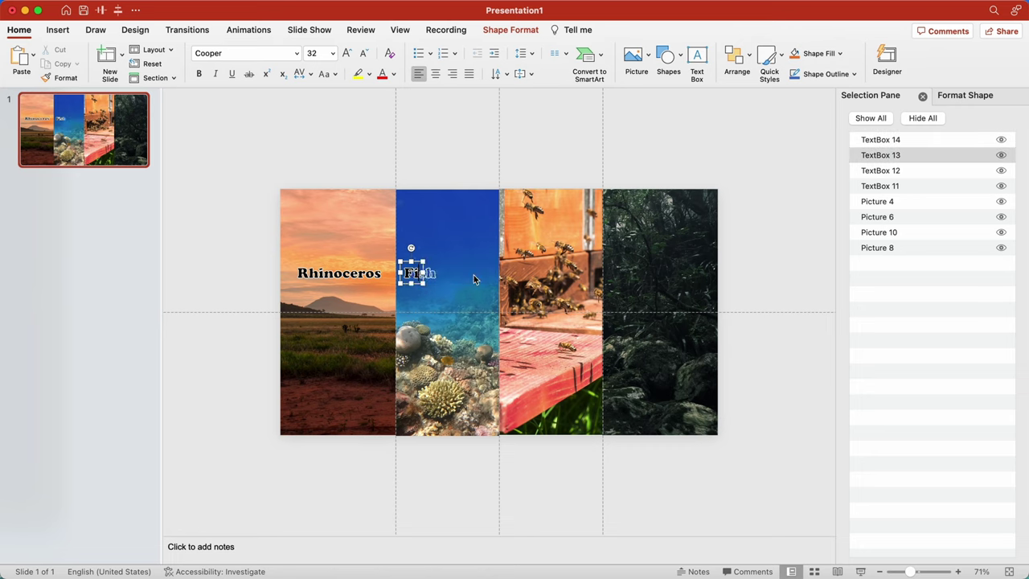
left_click(446, 172)
left_click_drag(383, 180, 494, 322)
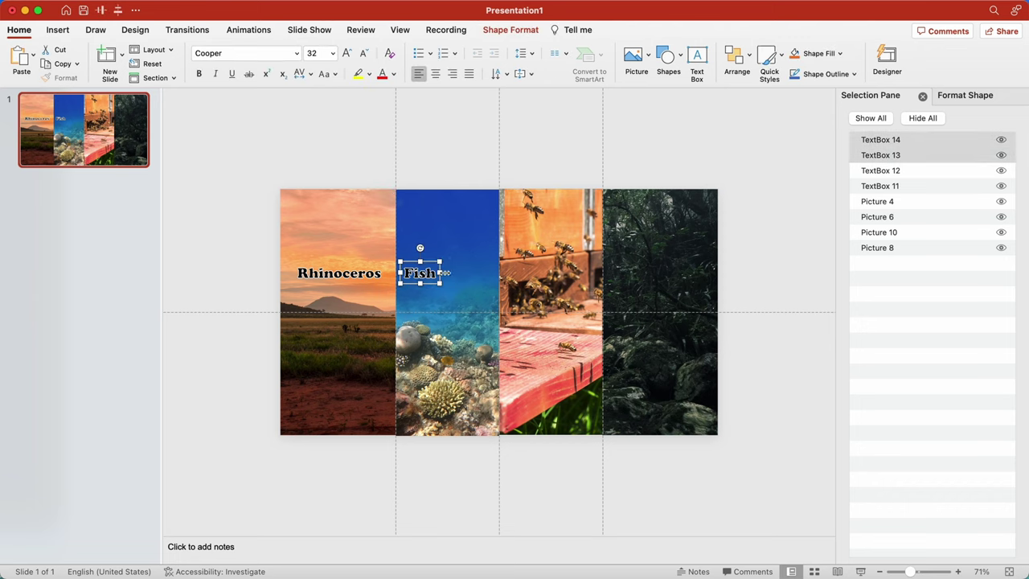
left_click_drag(430, 261, 458, 263)
Copy the Fish labels onto the beehive panel and rename them Bee.
left_click(457, 172)
left_click_drag(414, 167, 500, 326)
left_click_drag(461, 262, 557, 261)
double_click(561, 273)
type("Bee")
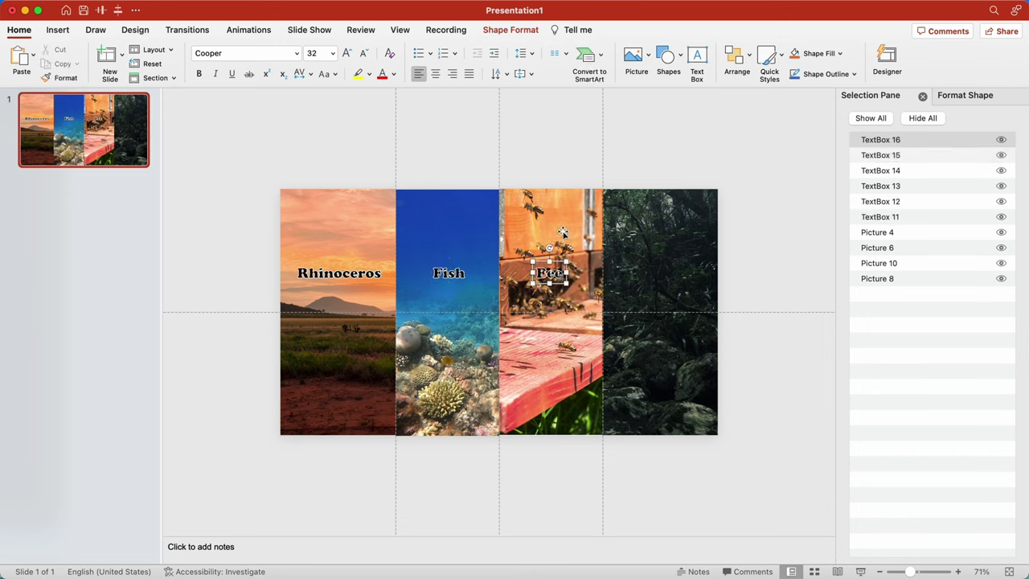
left_click(567, 171)
left_click(555, 275)
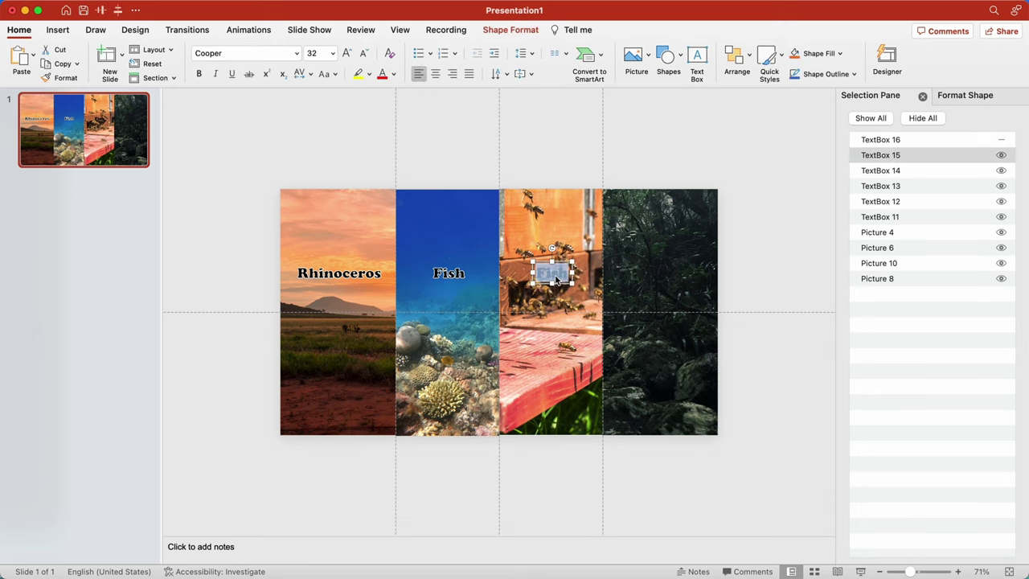
left_click(564, 164)
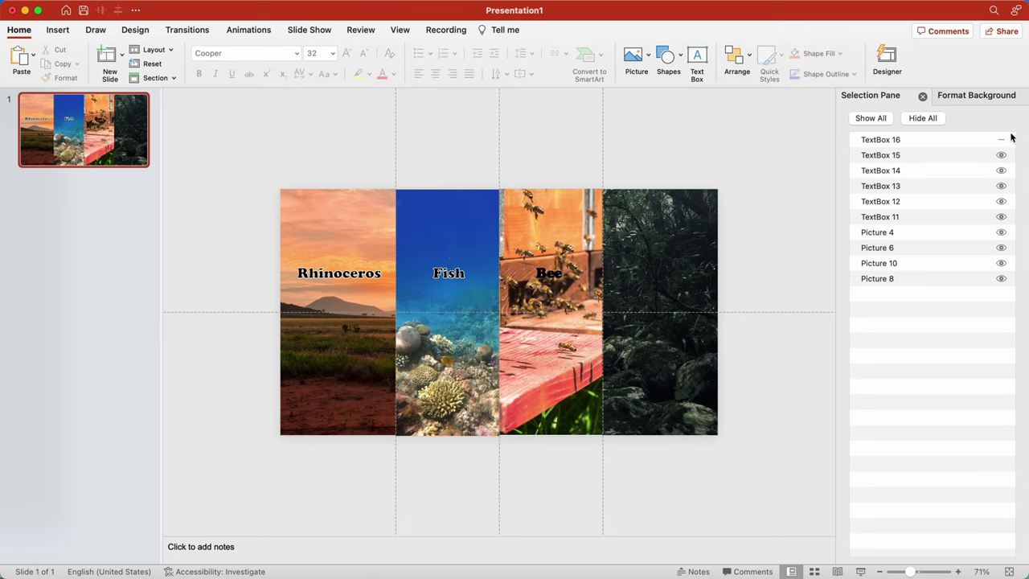
Copy the labels onto the forest panel, rename them Dinosaur, and centre them.
mouse_move(512, 152)
left_mouse_down()
mouse_move(563, 196)
mouse_move(616, 313)
left_mouse_up()
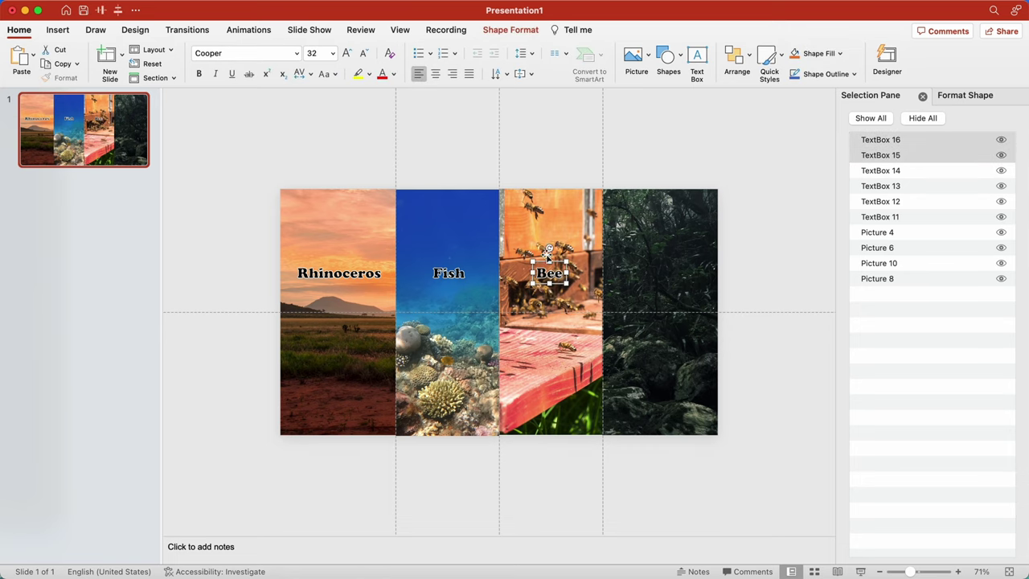
left_click_drag(560, 264, 671, 263)
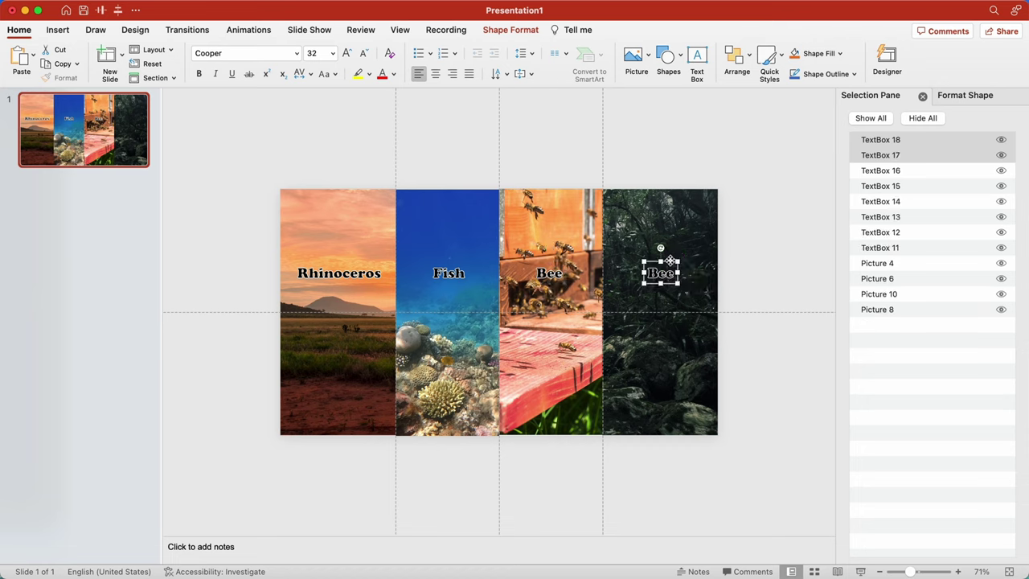
double_click(664, 272)
type("Dinosaur")
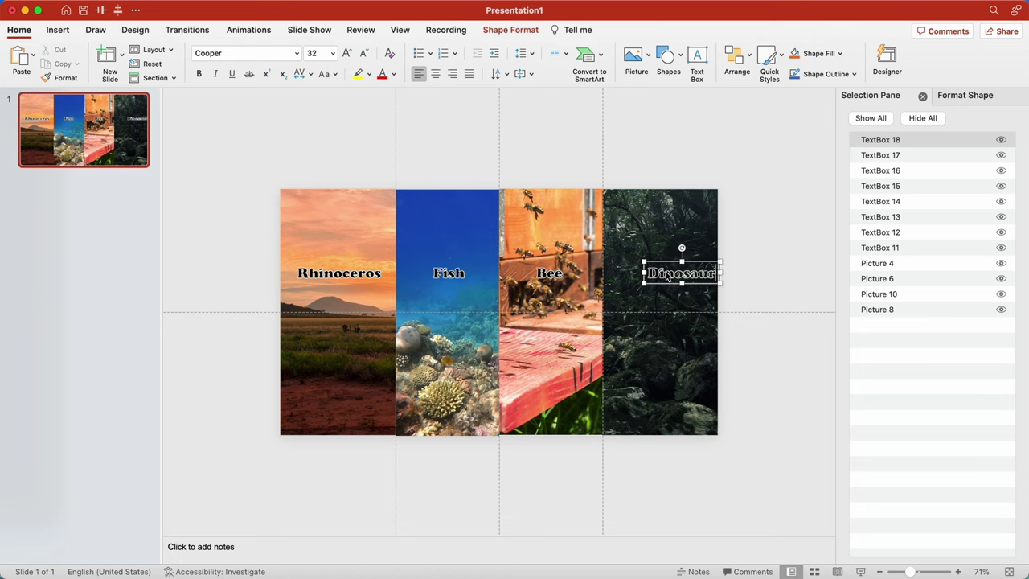
left_click(1001, 140)
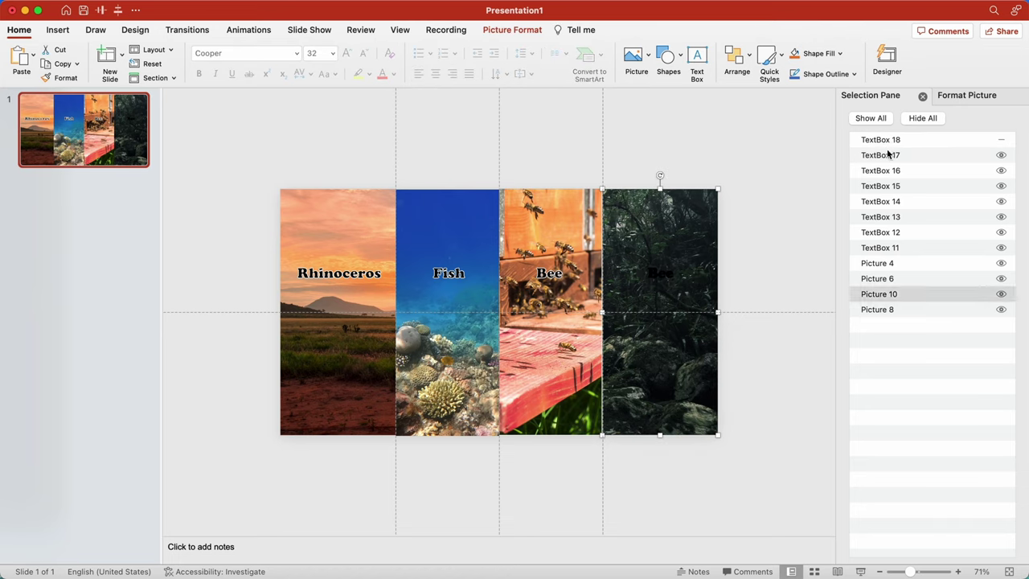
left_click(884, 155)
double_click(661, 273)
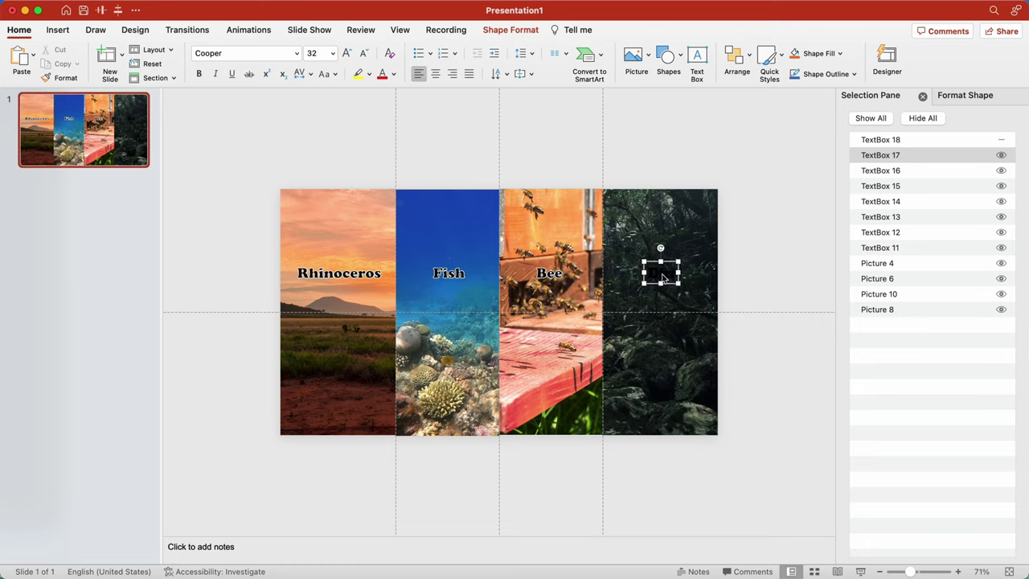
type("Dinosaur")
left_click(685, 162)
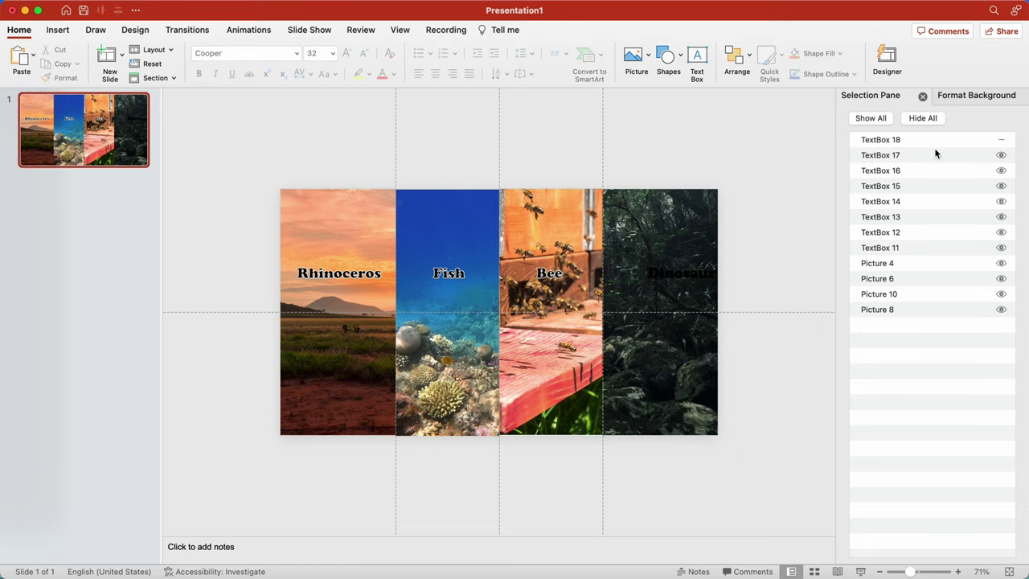
key("super+z")
left_click_drag(614, 161, 781, 314)
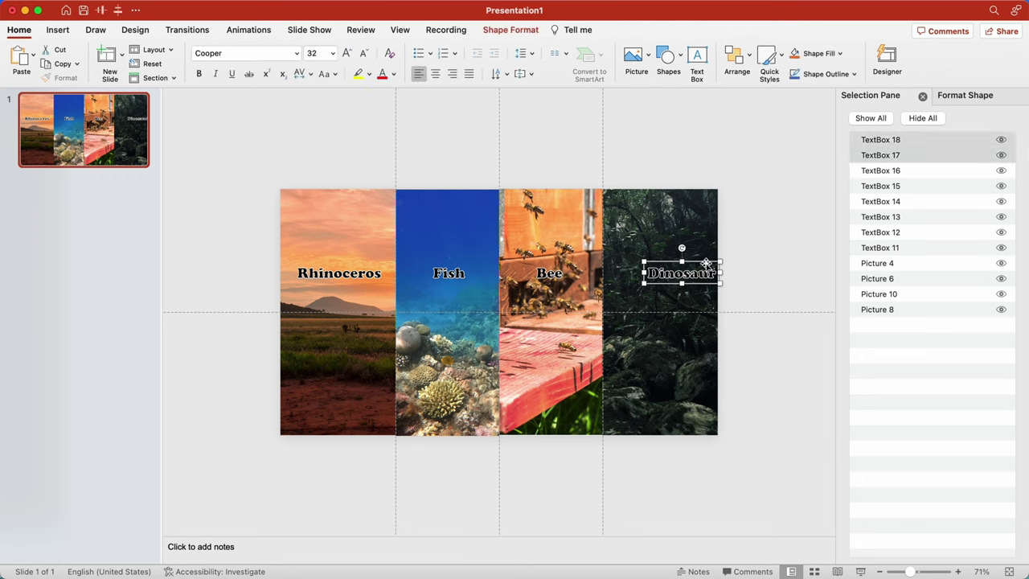
left_click_drag(705, 262, 685, 262)
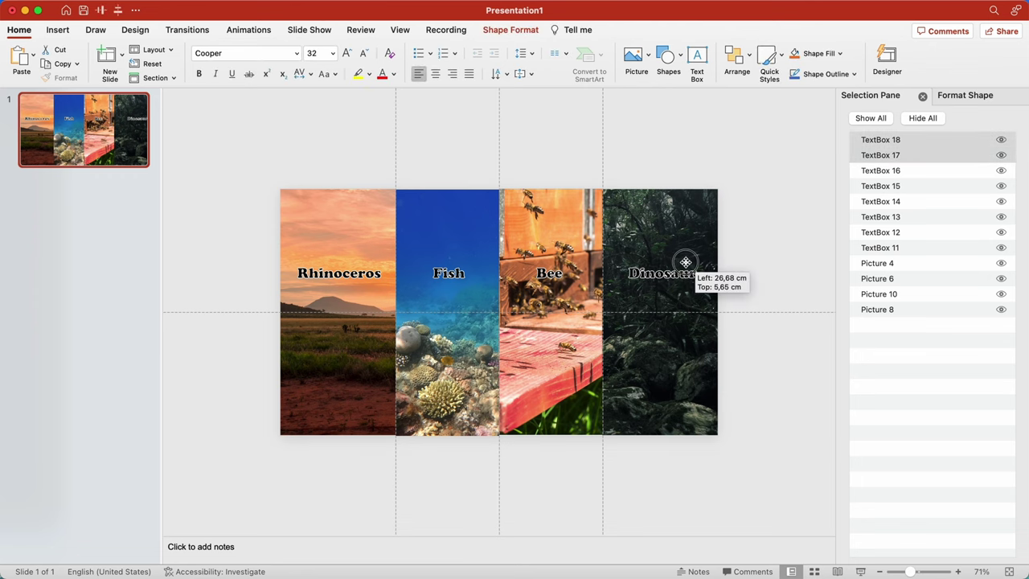
left_click(654, 177)
Insert the animated rhino model from the Stock 3D Models library.
left_click(58, 29)
left_click(339, 66)
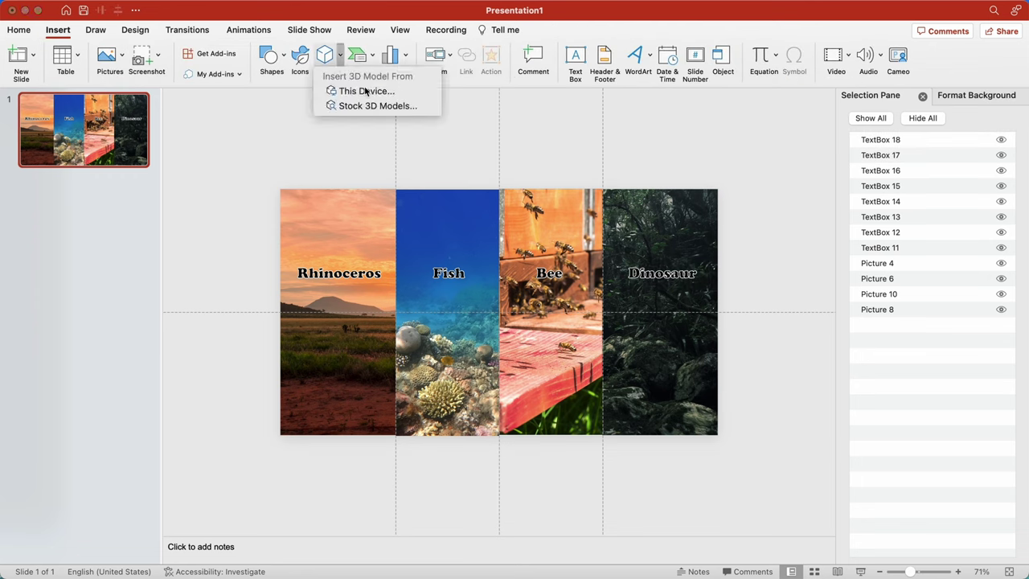
left_click(370, 105)
left_click(915, 181)
scroll(893, 290, "down", 3)
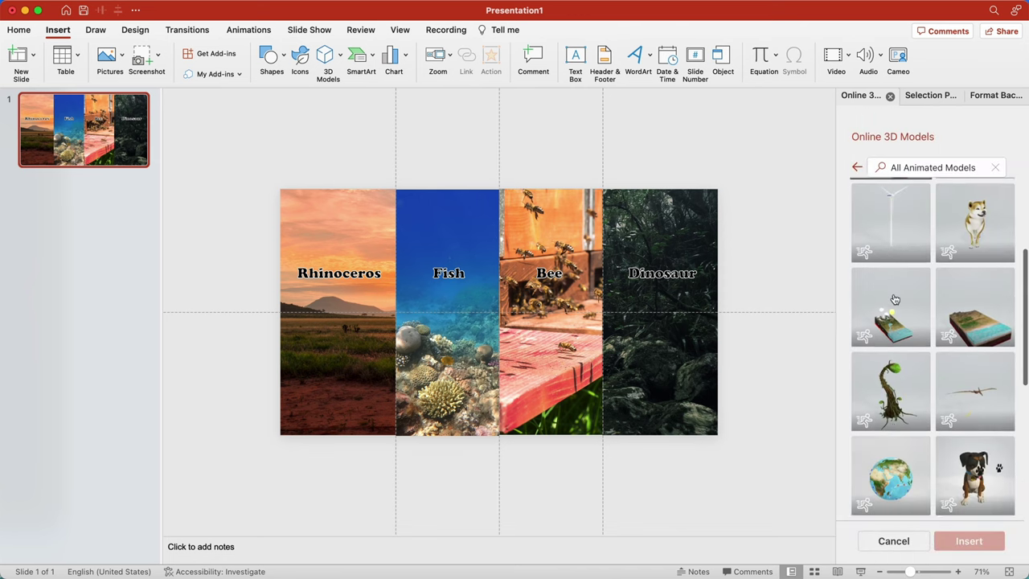
scroll(892, 297, "down", 5)
scroll(892, 297, "down", 5)
scroll(895, 299, "down", 3)
scroll(895, 300, "down", 5)
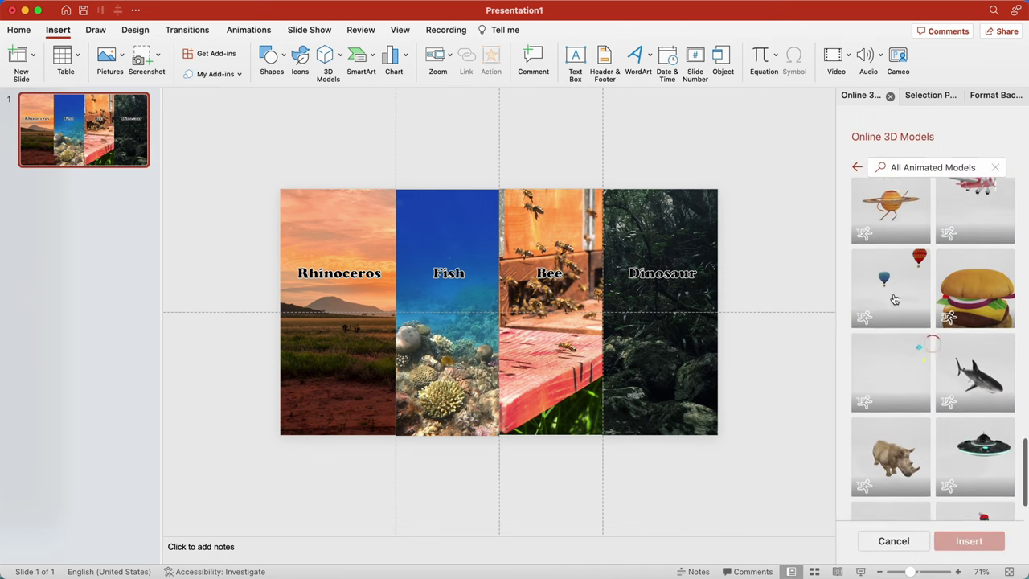
scroll(893, 297, "down", 3)
left_click(891, 289)
left_click(967, 543)
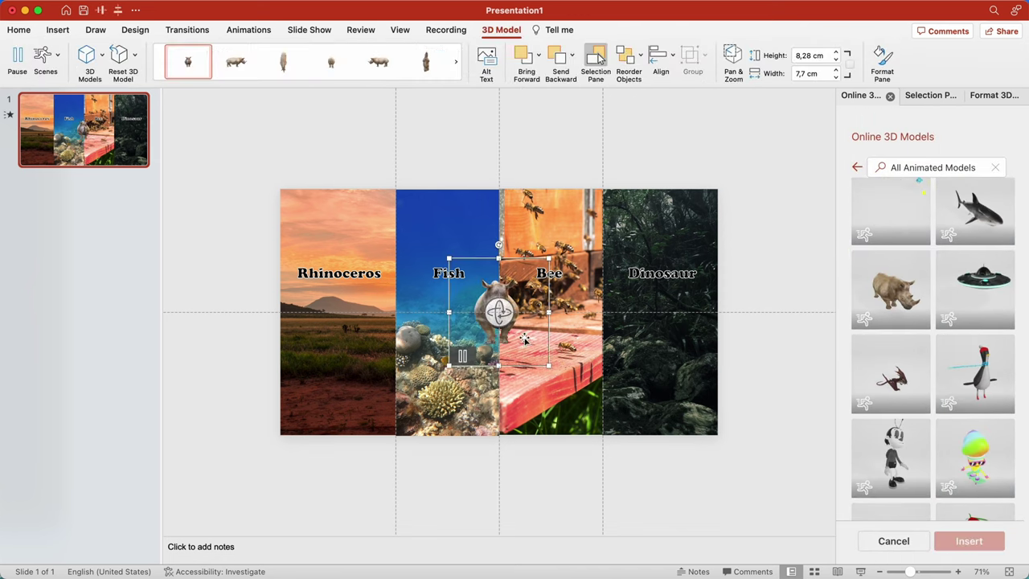
Move, enlarge and rotate the rhino into the lower half of the Rhinoceros panel.
mouse_move(497, 311)
left_mouse_down()
mouse_move(428, 306)
mouse_move(311, 333)
mouse_move(328, 356)
mouse_move(319, 386)
left_mouse_up()
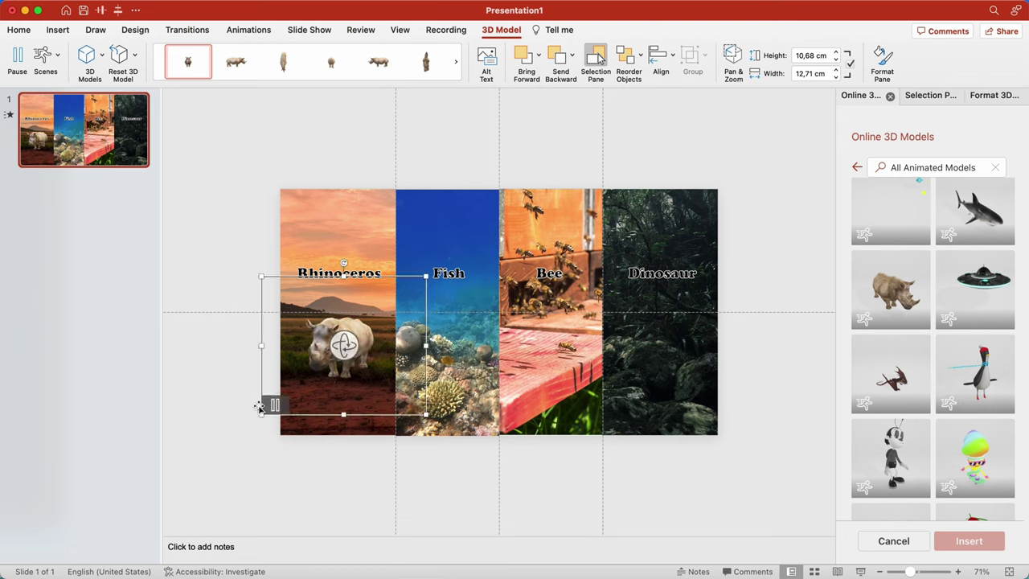
left_click_drag(259, 408, 217, 410)
left_click_drag(330, 352, 346, 347)
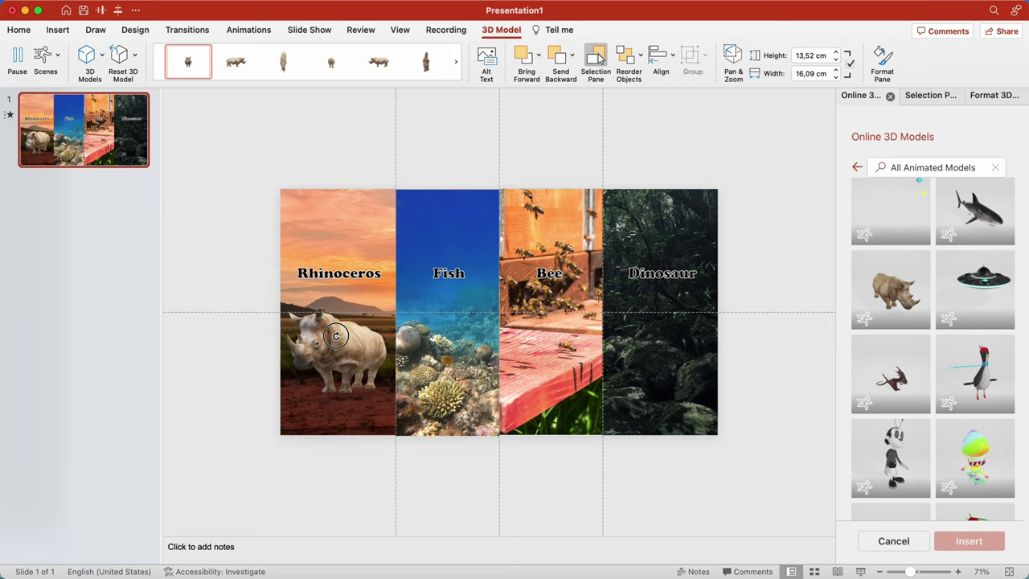
left_click_drag(343, 341, 344, 349)
Insert the animated fish school model from the online 3D models.
left_click(278, 280)
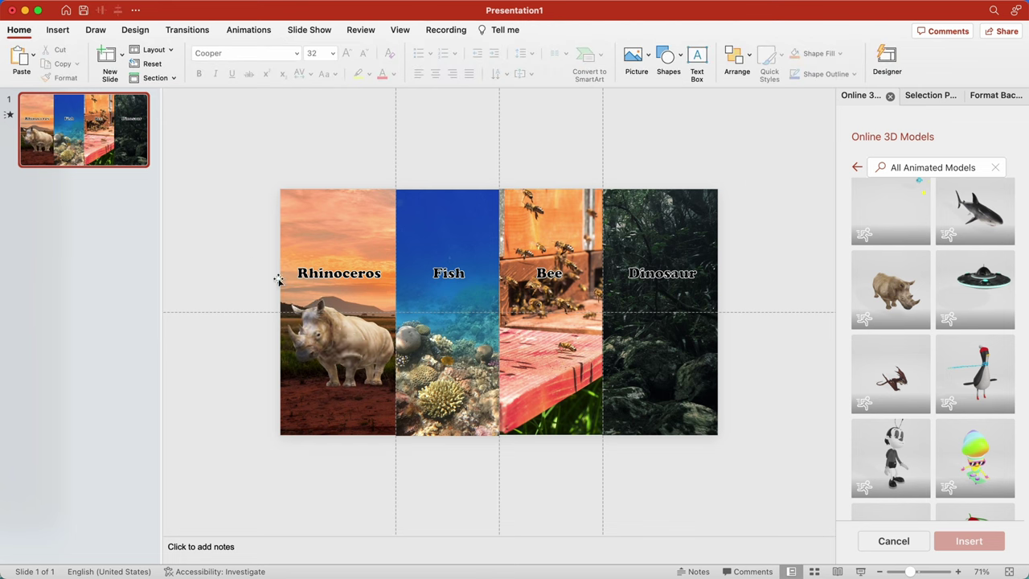
scroll(893, 287, "down", 2)
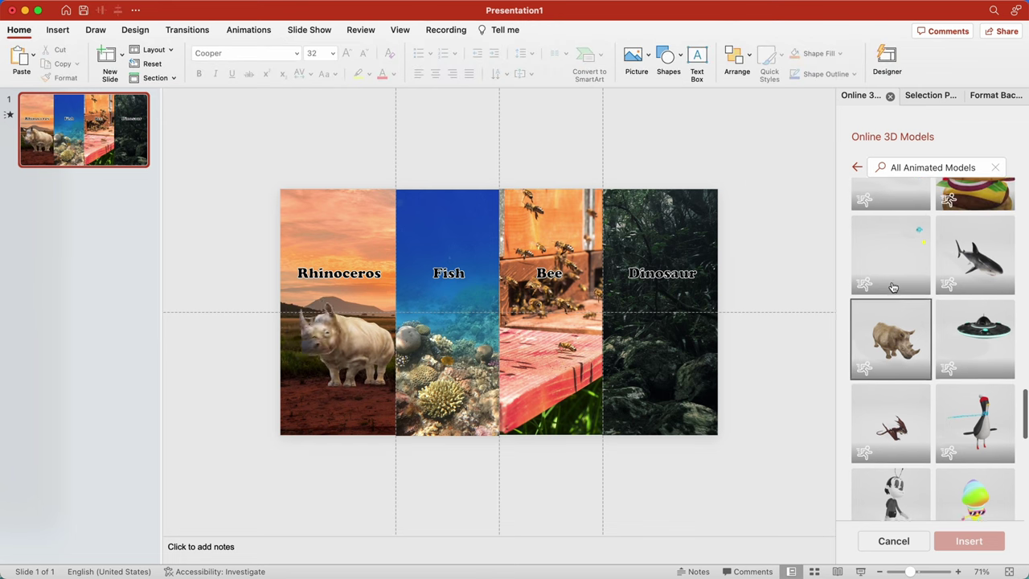
scroll(894, 283, "down", 5)
scroll(896, 280, "down", 5)
scroll(899, 276, "down", 3)
scroll(897, 278, "up", 3)
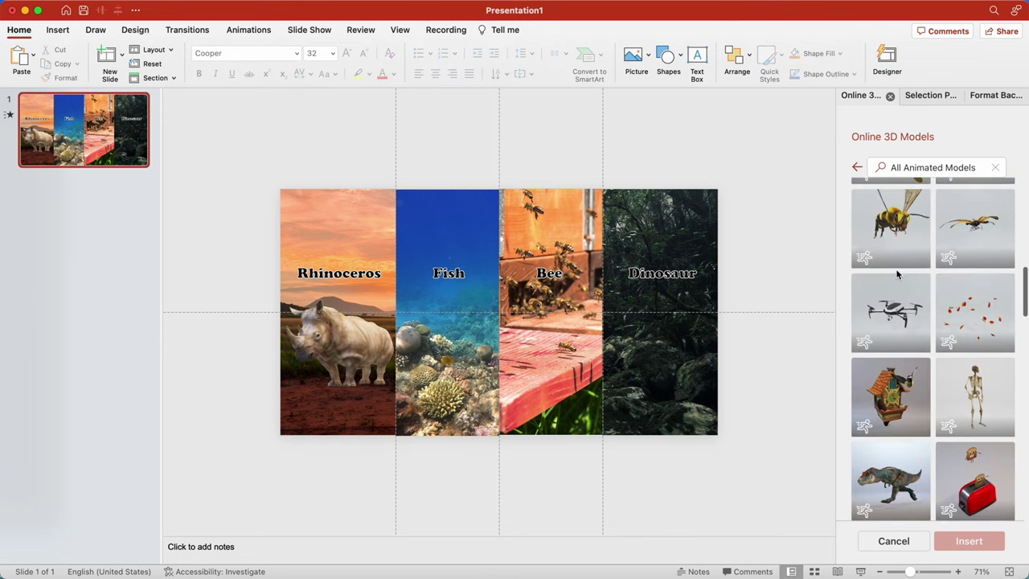
scroll(894, 273, "up", 3)
left_click(975, 273)
left_click(980, 547)
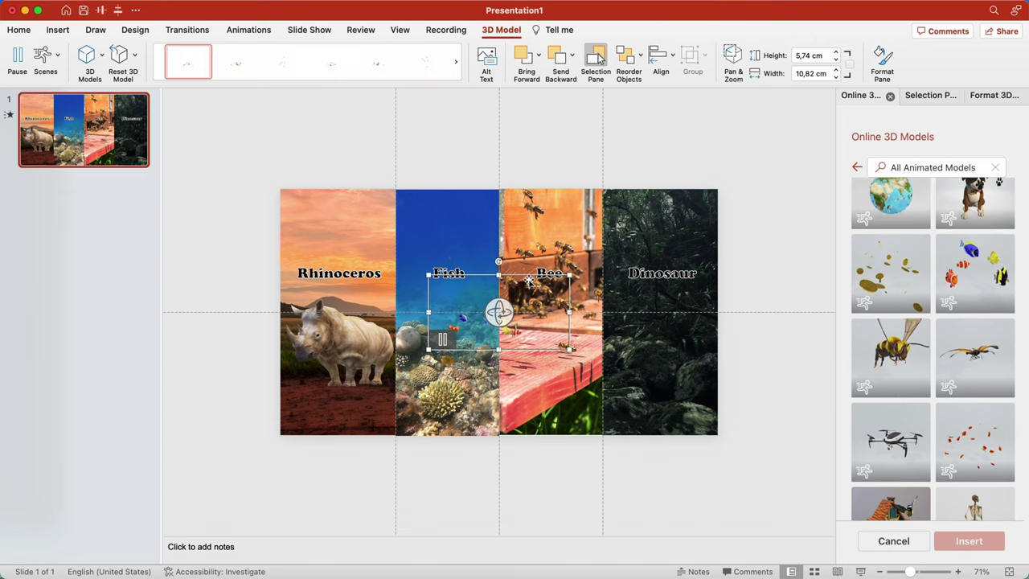
Fit the fish model into the blue Fish panel, narrower and taller.
left_click_drag(528, 275, 485, 239)
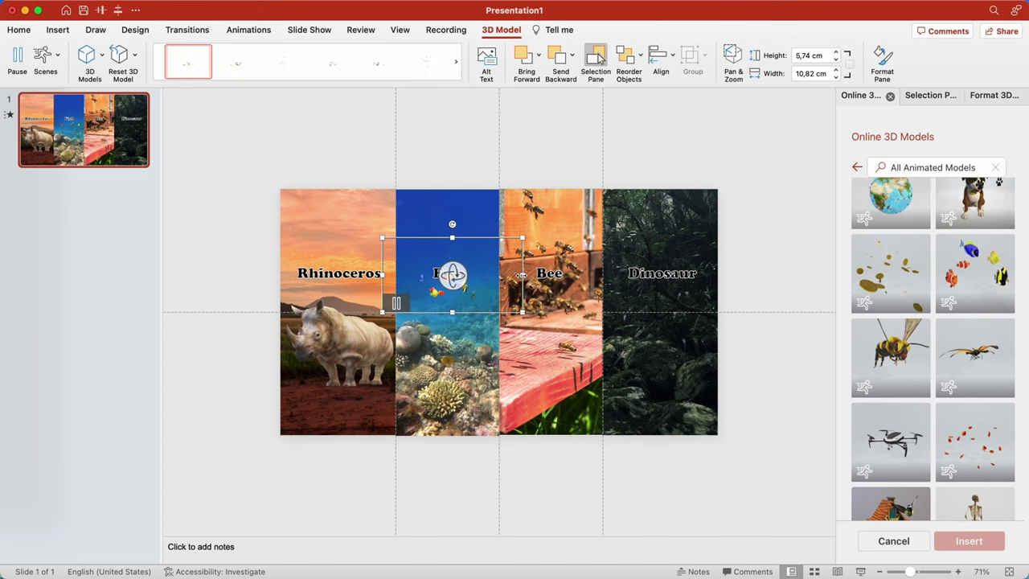
left_click_drag(526, 276, 500, 276)
left_click_drag(384, 275, 397, 276)
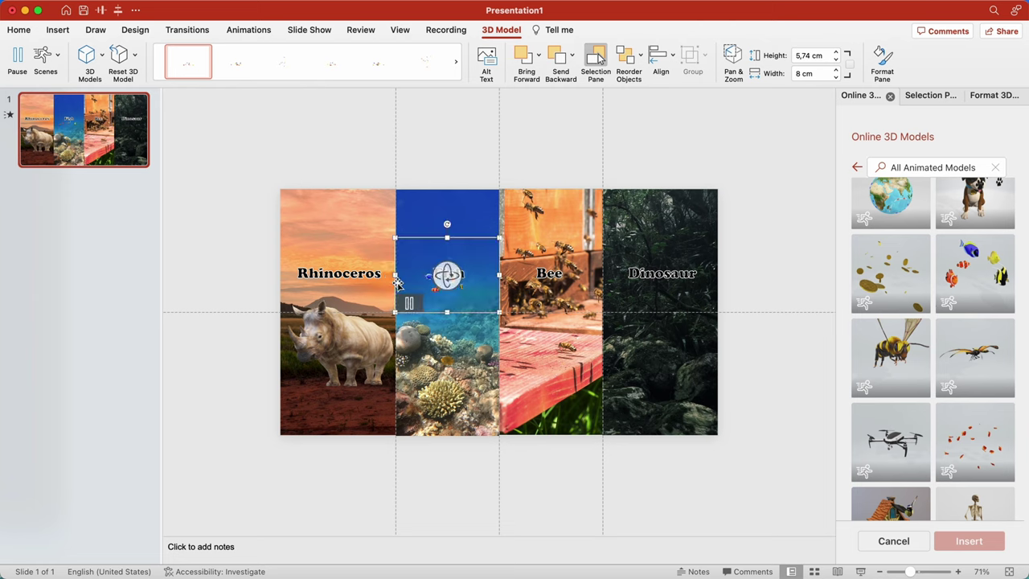
left_click_drag(447, 236, 447, 206)
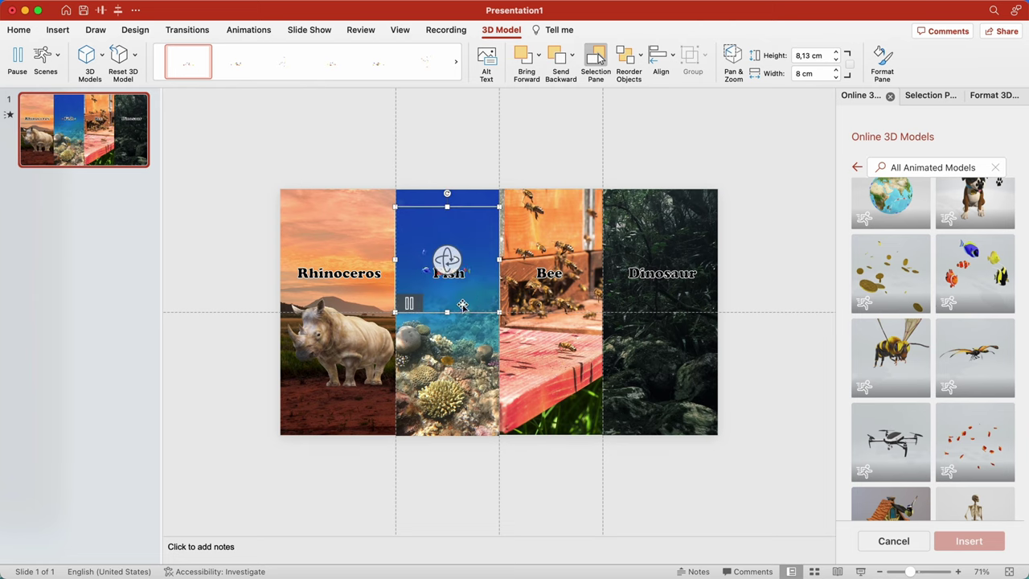
left_click_drag(463, 305, 448, 333)
left_click(431, 161)
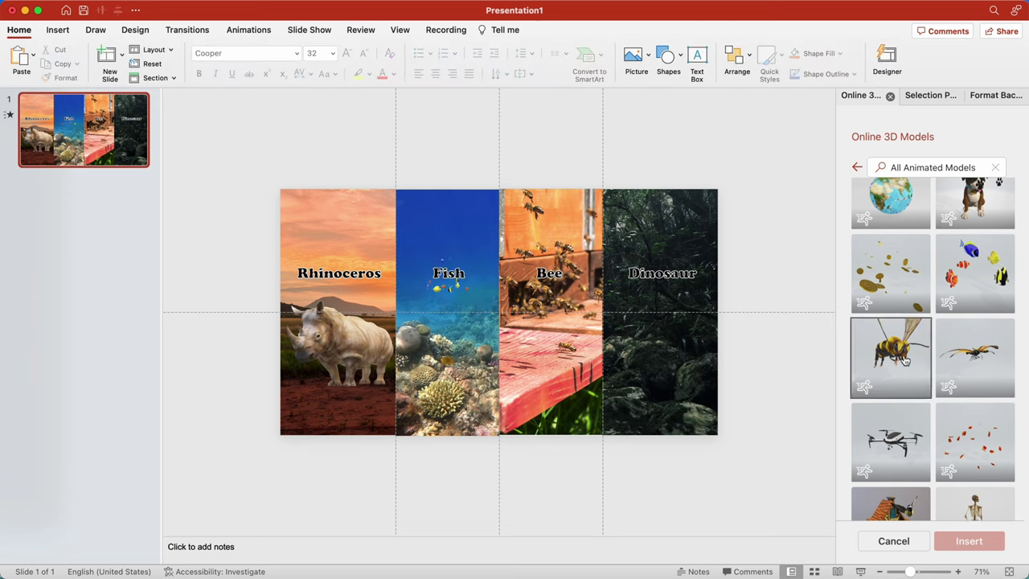
Insert the animated bee model, give it another scene, and place it in the Bee panel.
left_click(906, 361)
left_click(965, 540)
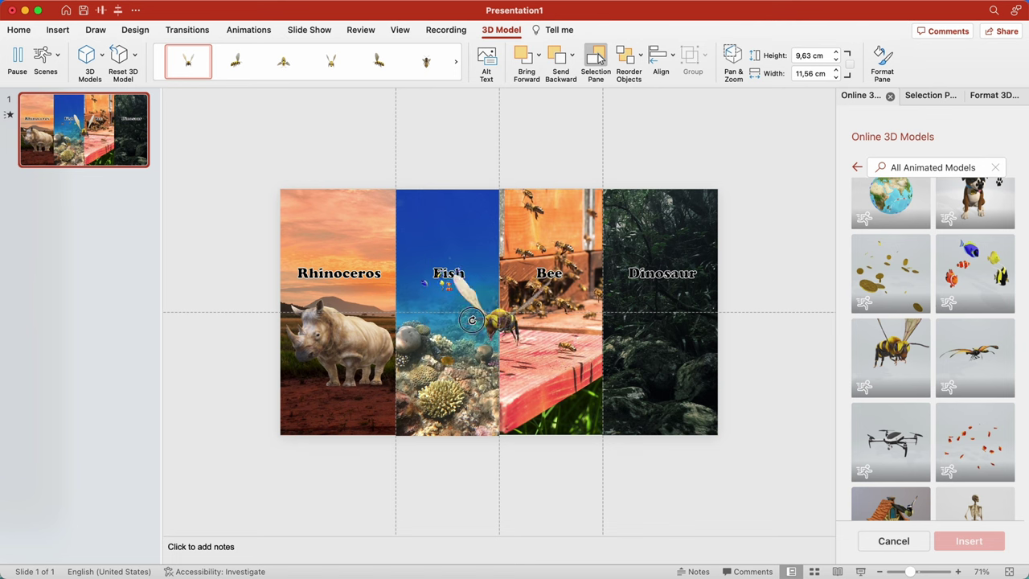
left_click(59, 56)
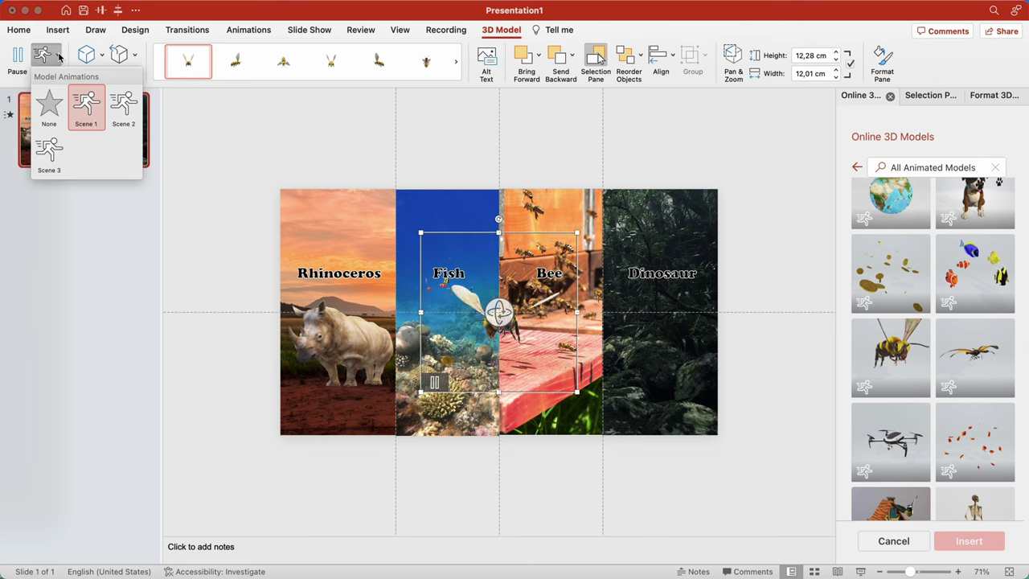
left_click(122, 109)
left_click_drag(546, 250, 594, 249)
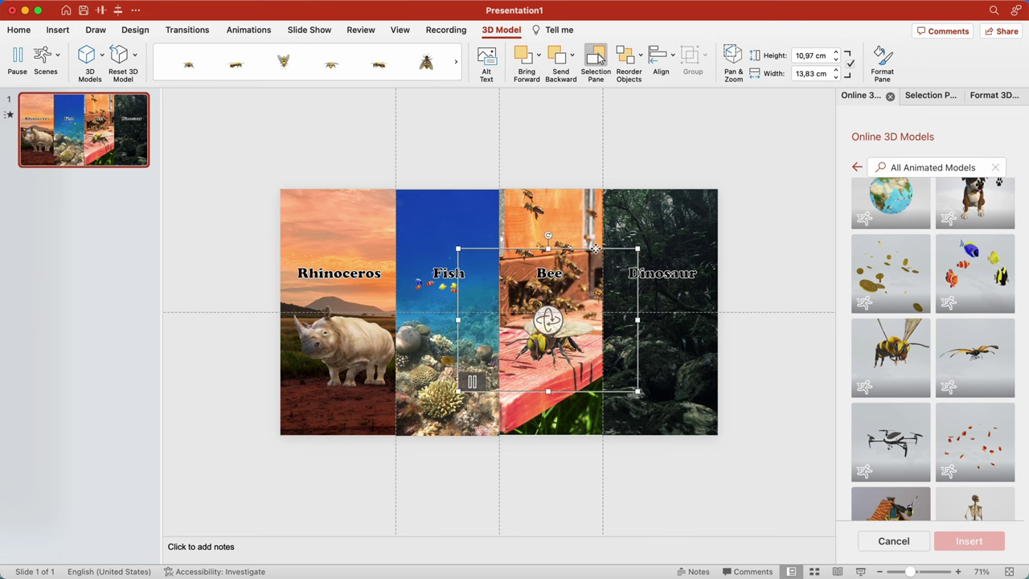
left_click(580, 172)
scroll(933, 338, "down", 5)
Insert the animated T-rex into the Dinosaur panel and switch it to another animation scene.
left_click(891, 241)
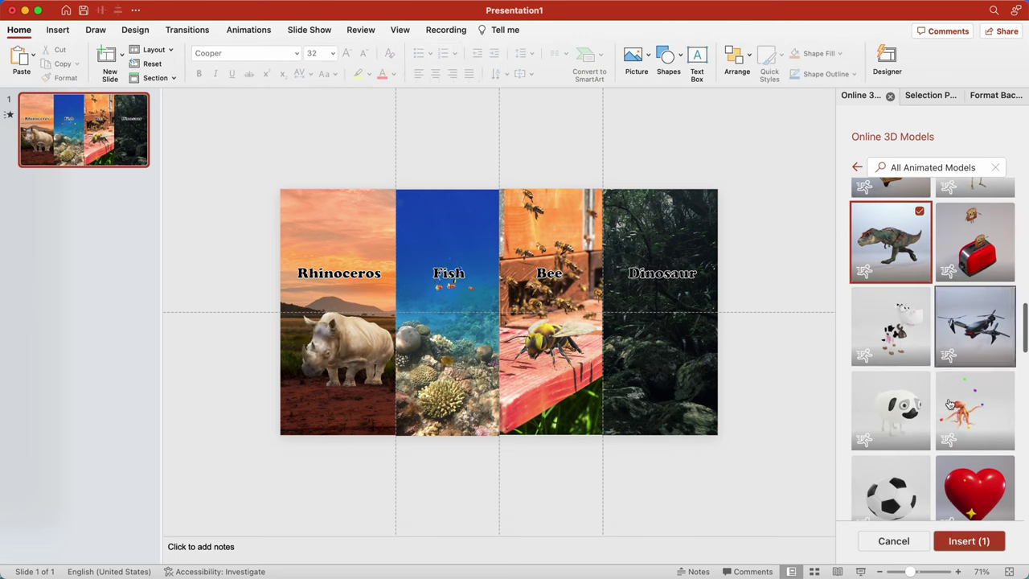
left_click(969, 540)
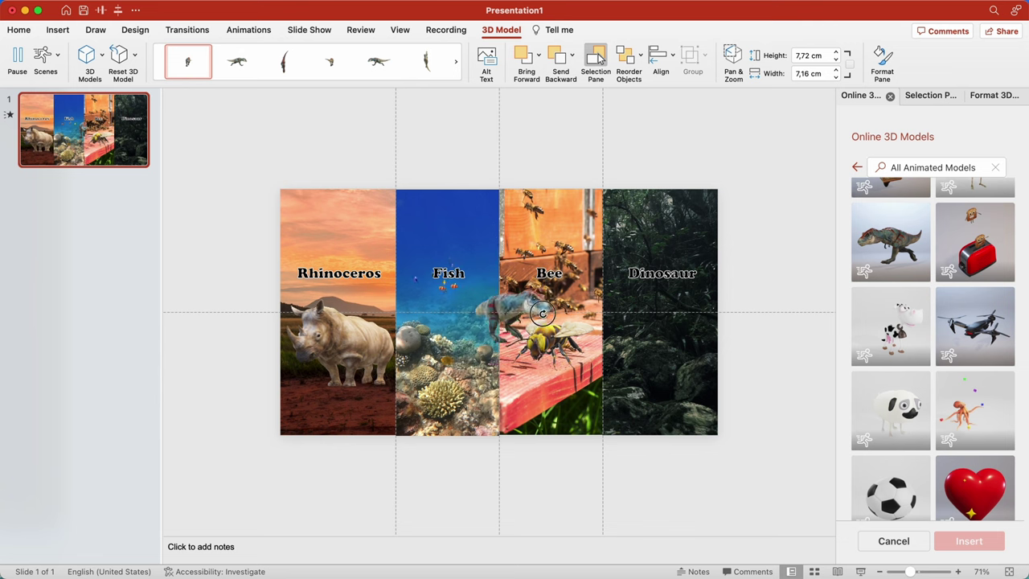
mouse_move(498, 314)
left_mouse_down()
mouse_move(676, 344)
mouse_move(653, 351)
left_mouse_up()
left_click(58, 55)
left_click(125, 109)
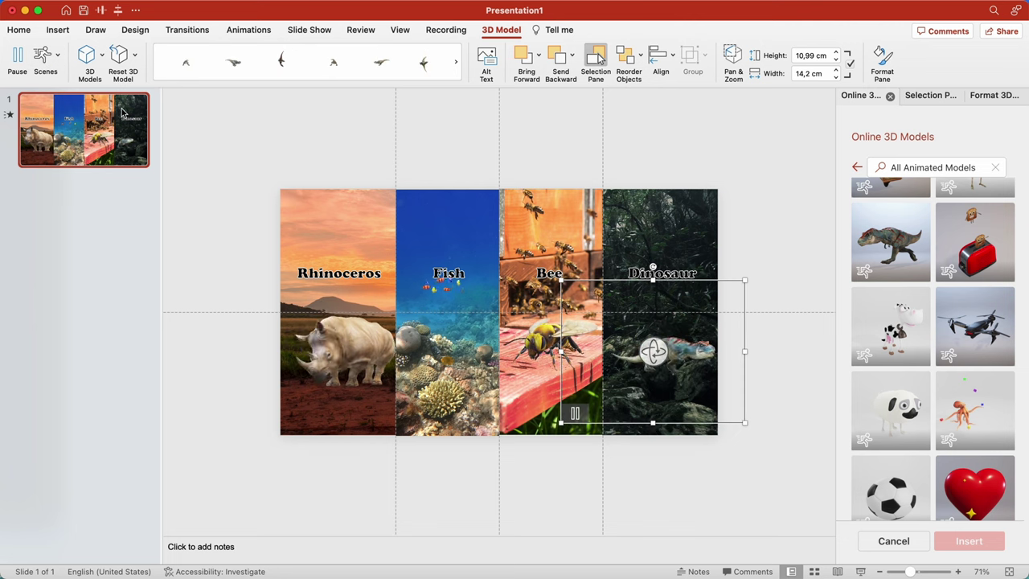
left_click(58, 54)
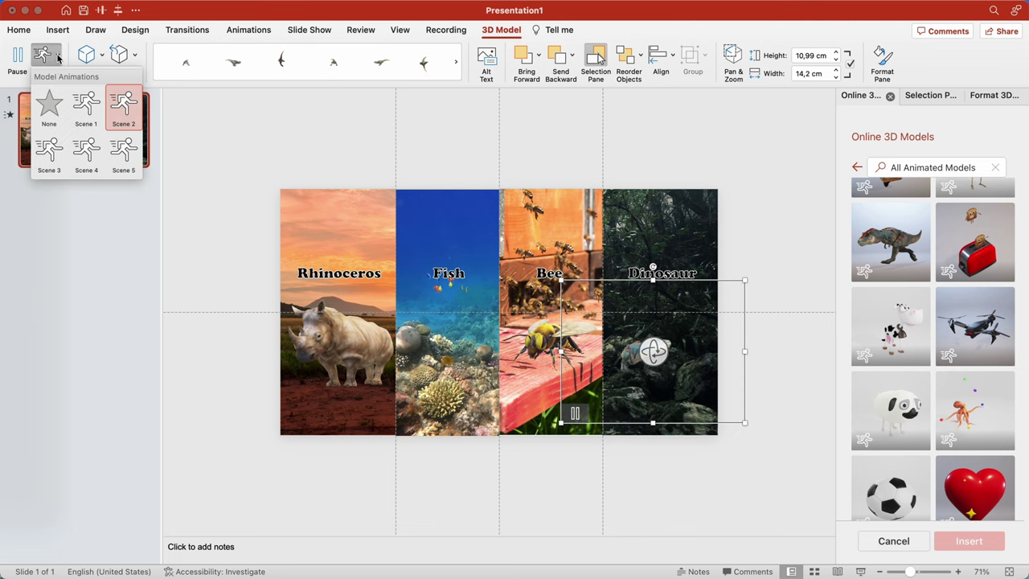
left_click(50, 153)
Enlarge the dinosaur model, then duplicate slide 1 as slide 2.
left_click(694, 140)
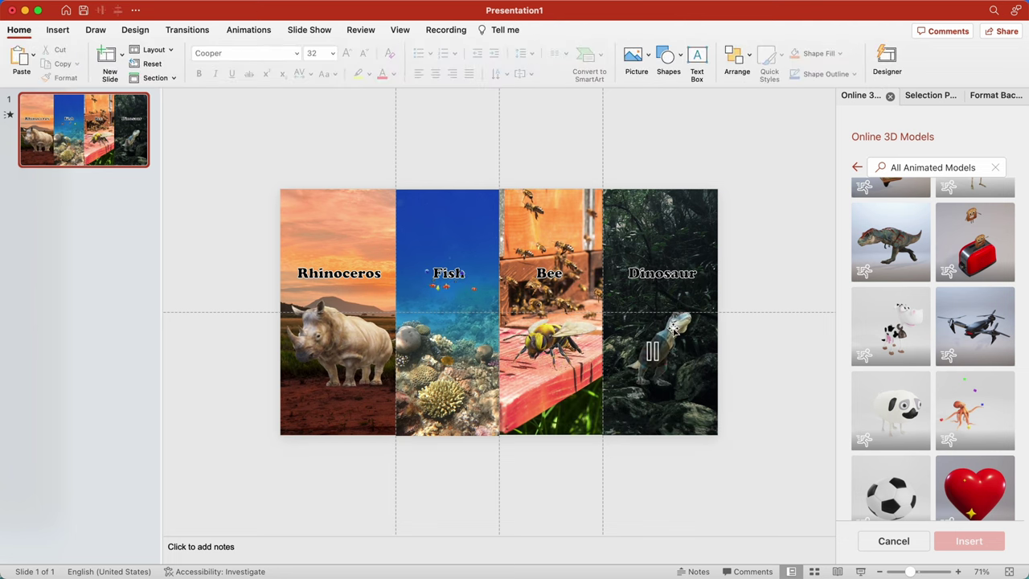
left_click(686, 319)
left_click_drag(731, 271, 745, 259)
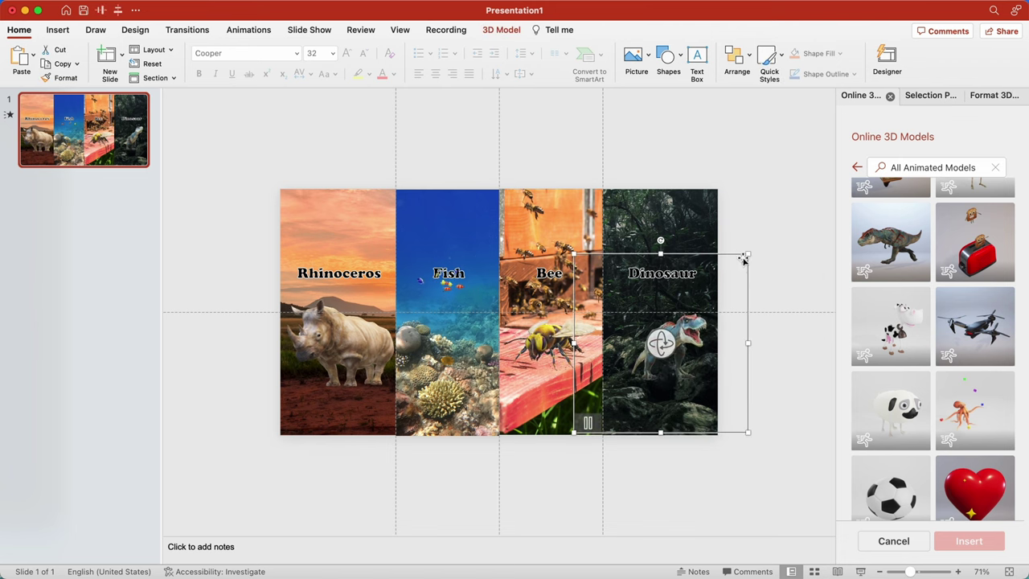
left_click_drag(572, 432, 554, 451)
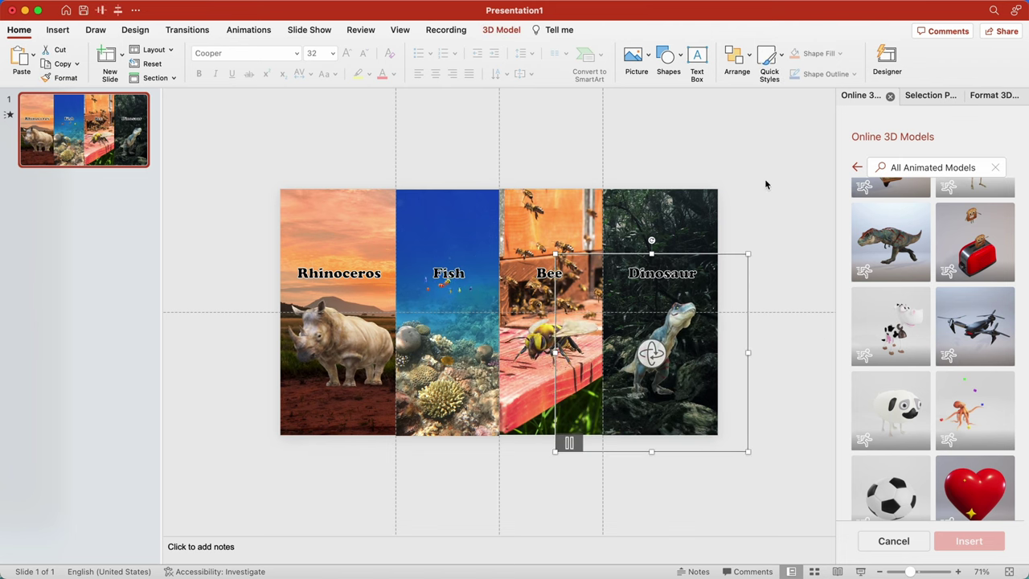
left_click(281, 165)
key("super+d")
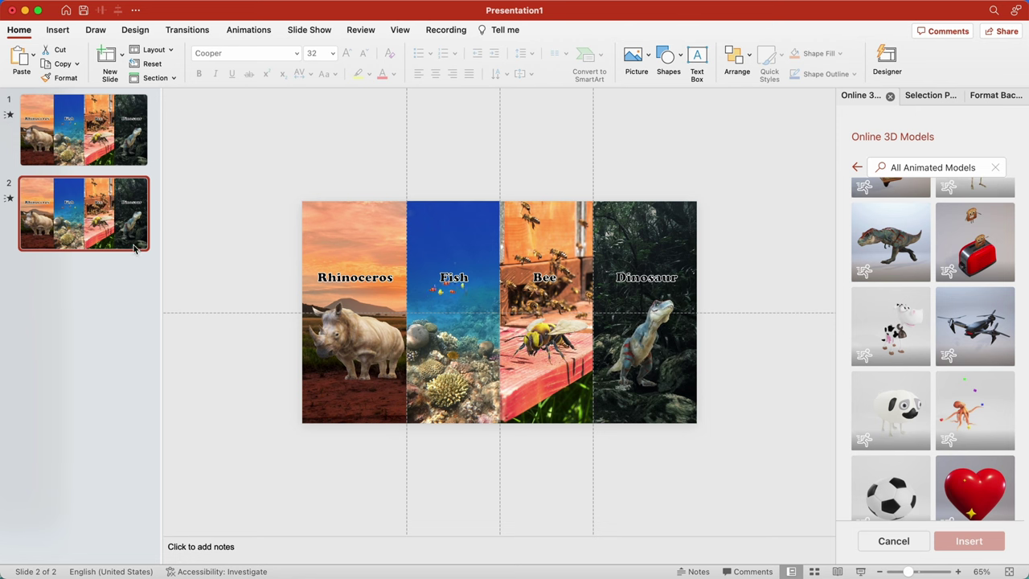
Move the Fish, Bee and Dinosaur panels off-slide, crop the rhino picture wider, and centre the rhino.
left_click_drag(772, 476, 377, 124)
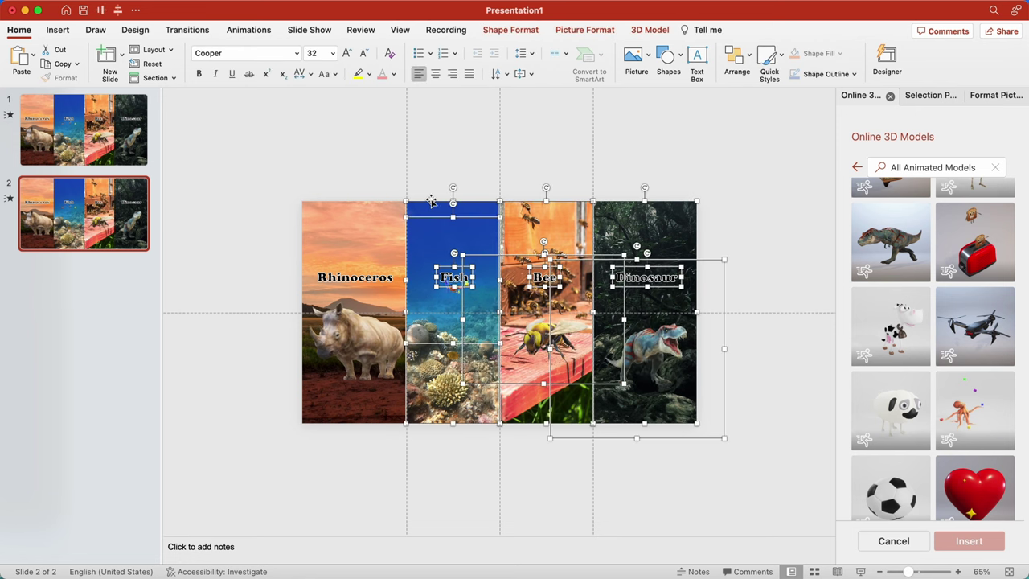
left_click_drag(430, 201, 736, 198)
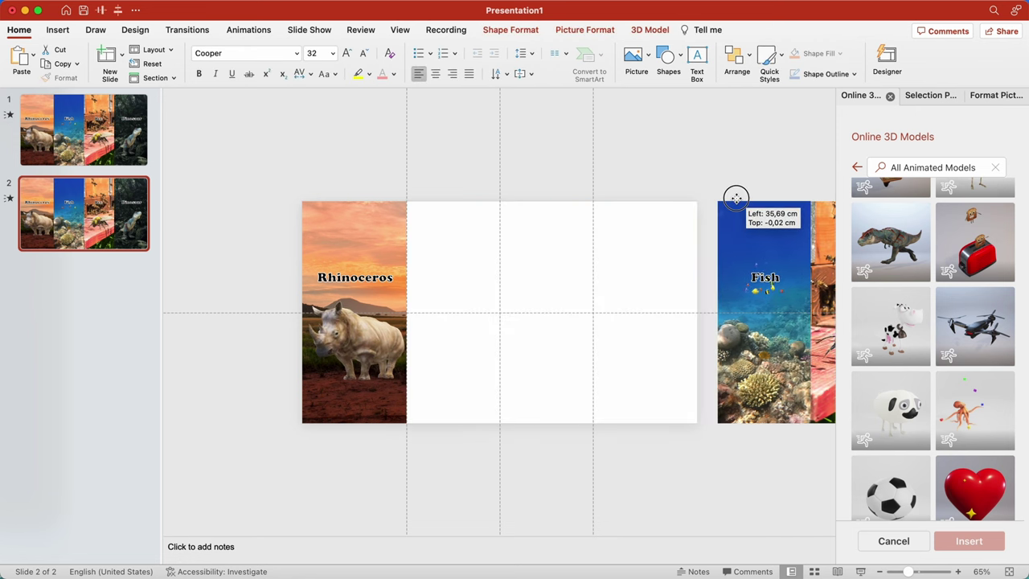
left_click(390, 232)
left_click(502, 29)
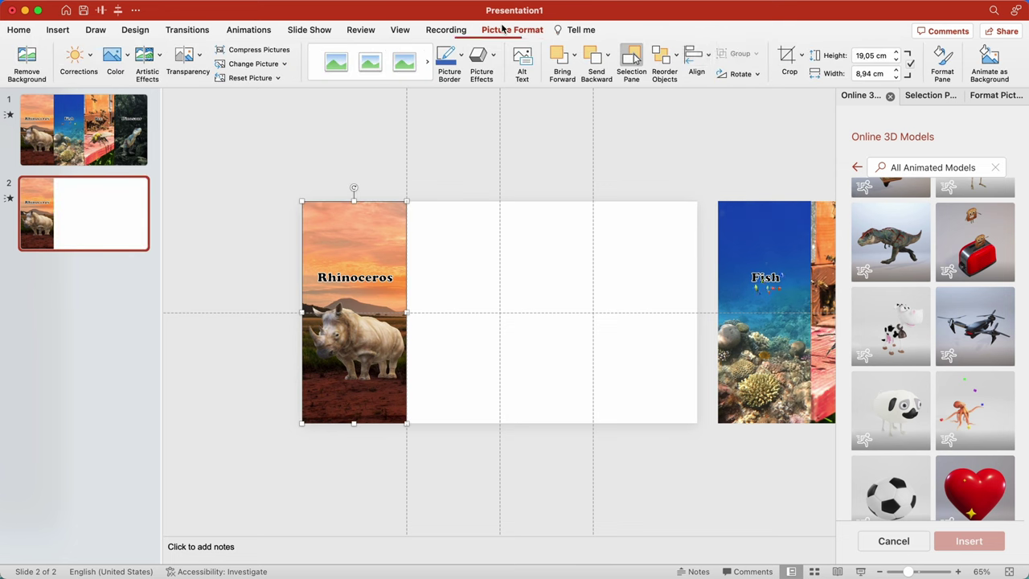
left_click(797, 58)
left_click_drag(406, 312, 697, 298)
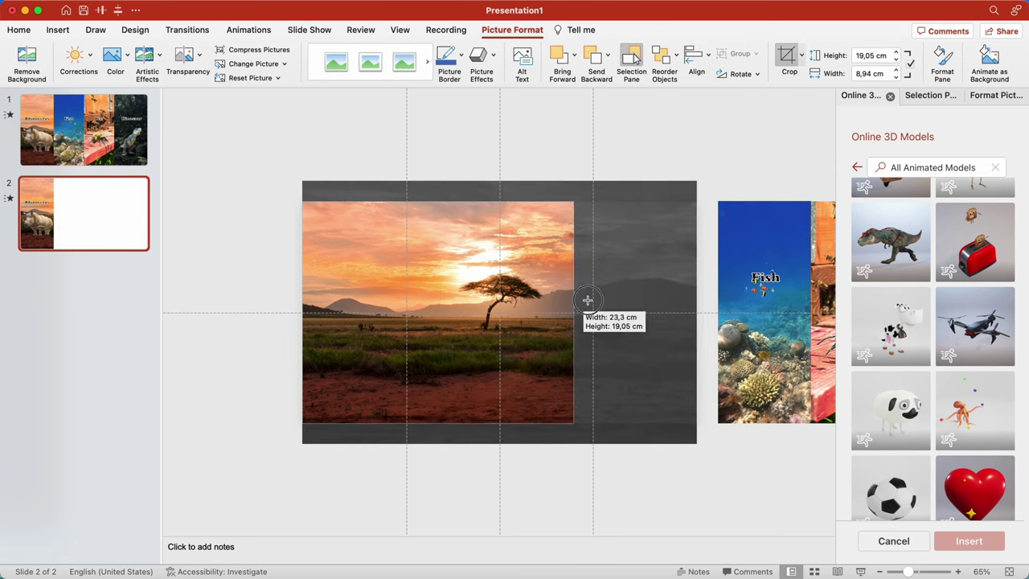
left_click(403, 174)
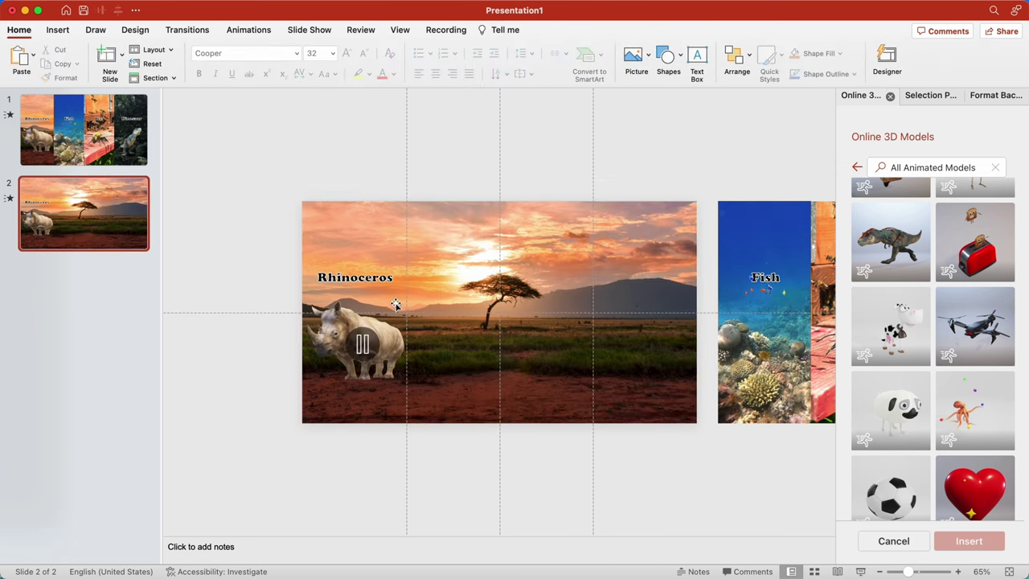
left_click(391, 338)
left_click_drag(391, 345, 505, 345)
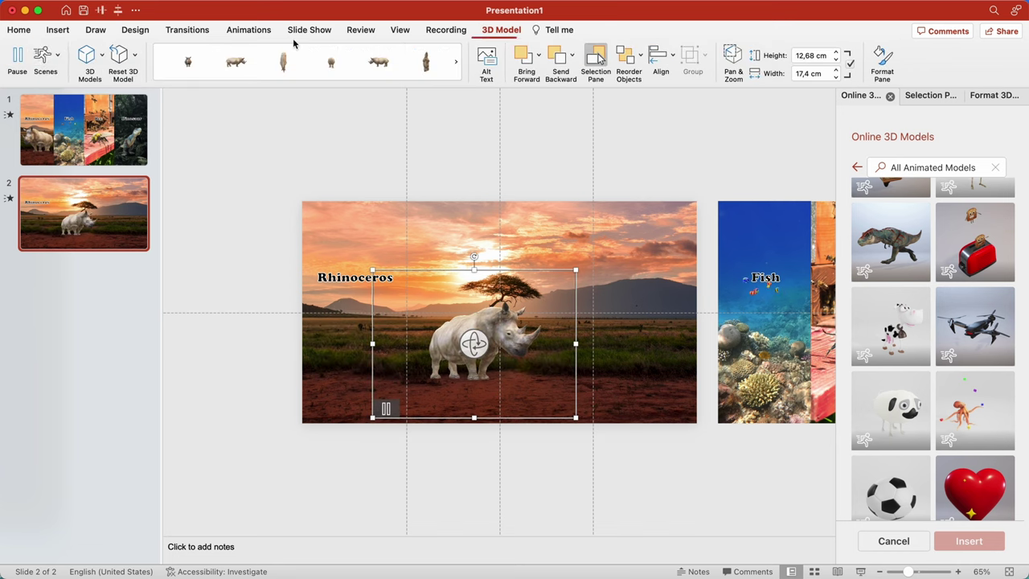
Give the rhino a different animation scene, enlarge it to about 14.09 cm tall, then select the Rhinoceros title.
left_click(48, 60)
left_click(124, 102)
left_click(46, 57)
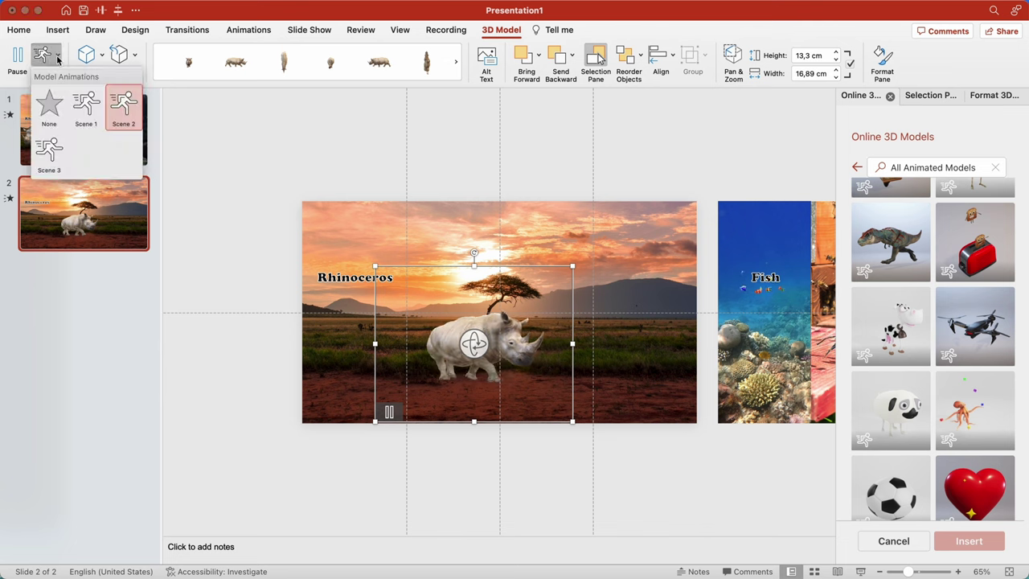
left_click(49, 149)
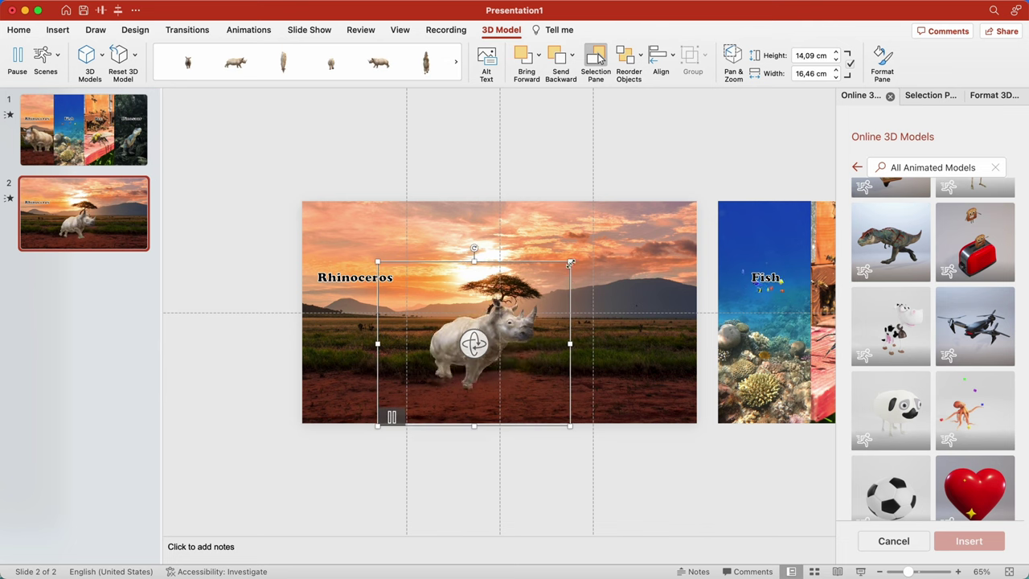
left_click_drag(570, 263, 607, 229)
left_click(436, 191)
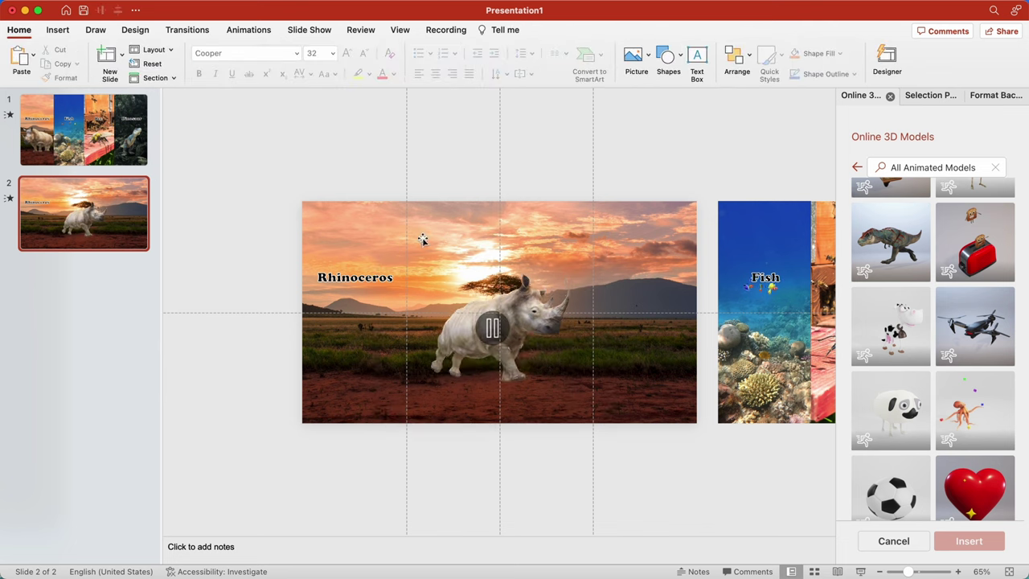
left_click(359, 276)
left_click_drag(262, 239, 438, 322)
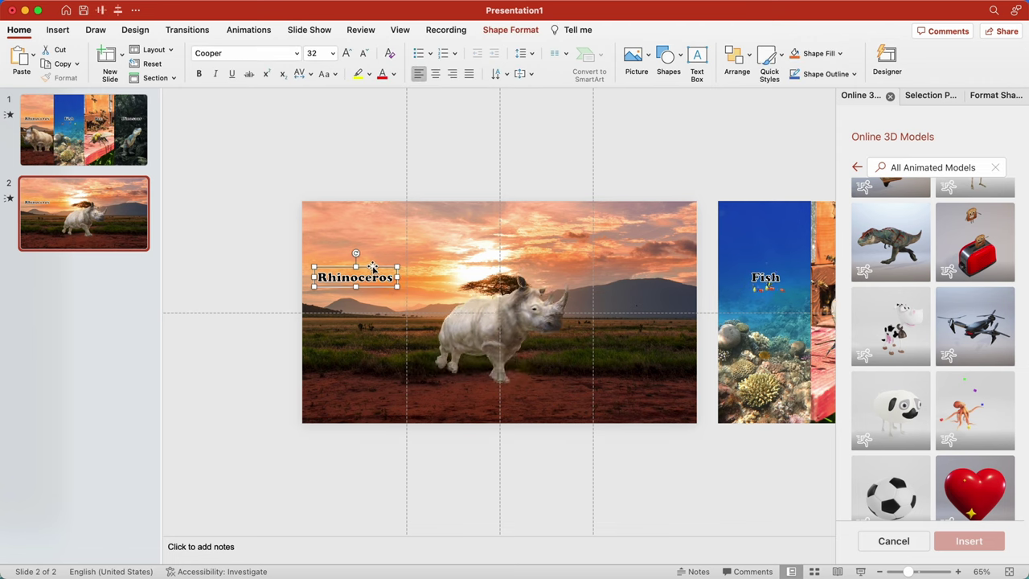
Set the Rhinoceros title to 138 pt, nudge it right, and move the rhino model down the stacking order.
left_click(349, 55)
left_click(348, 55)
left_click(348, 54)
left_click(348, 55)
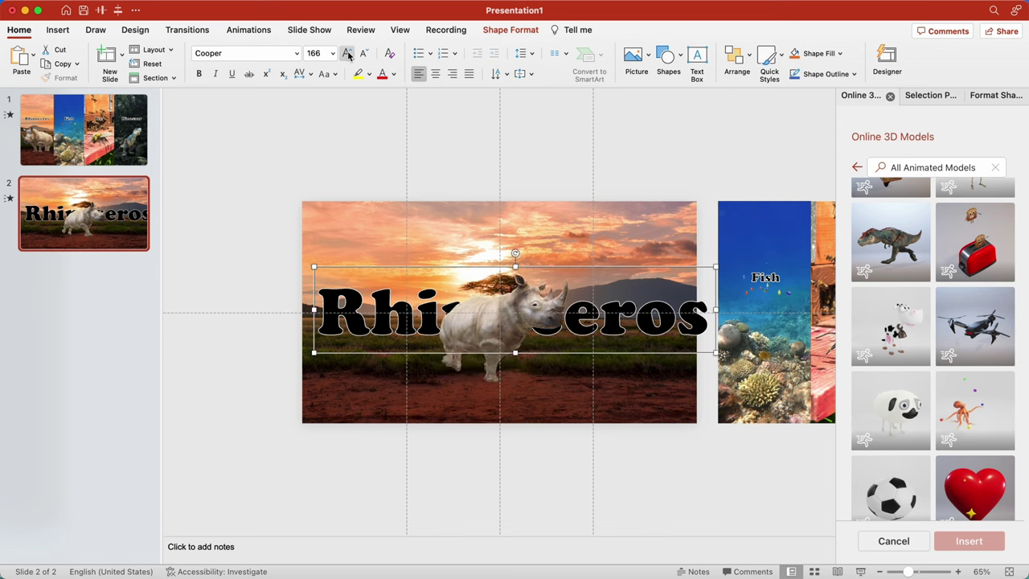
left_click(362, 54)
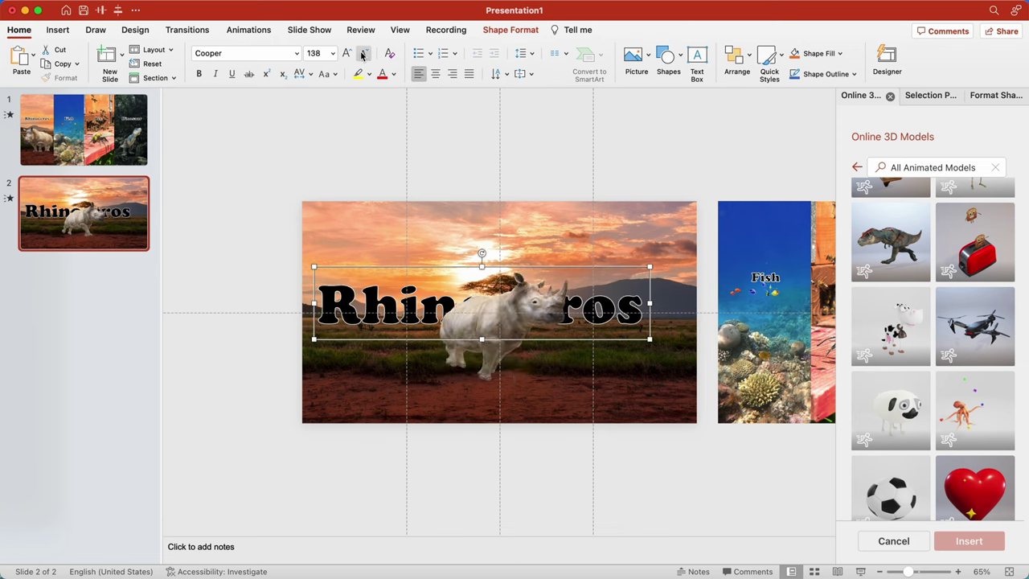
left_click_drag(366, 267, 384, 268)
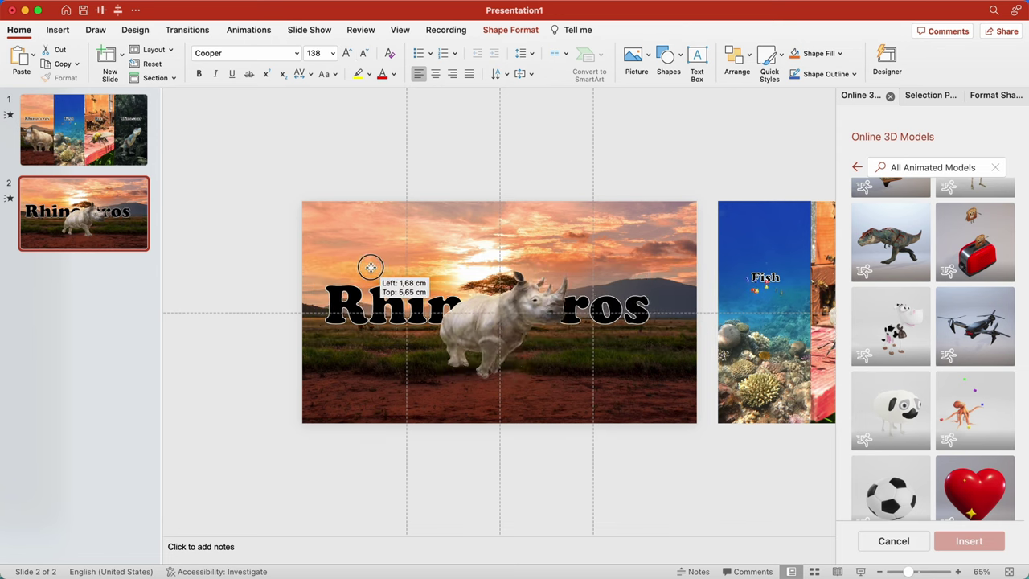
left_click(355, 154)
mouse_move(490, 322)
left_click(930, 95)
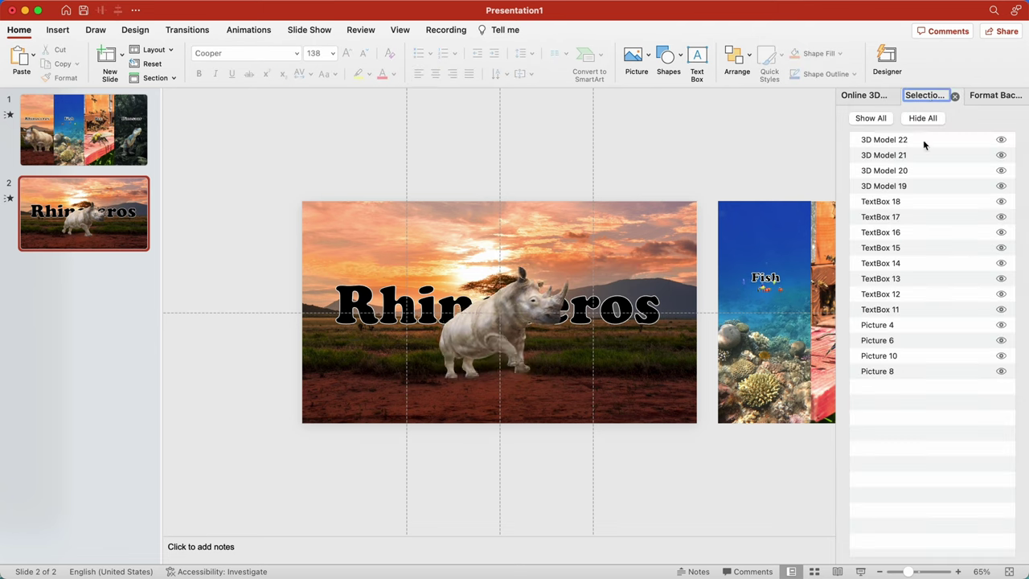
left_click_drag(905, 186, 905, 294)
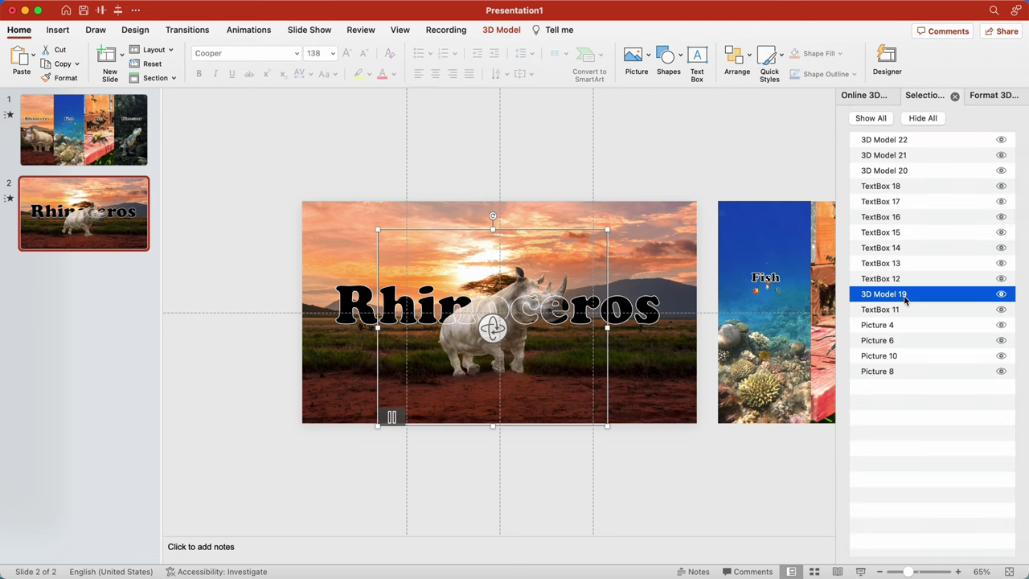
left_click(683, 154)
Colour the Rhinoceros title text orange and pick the left-arrow shape.
left_click(996, 98)
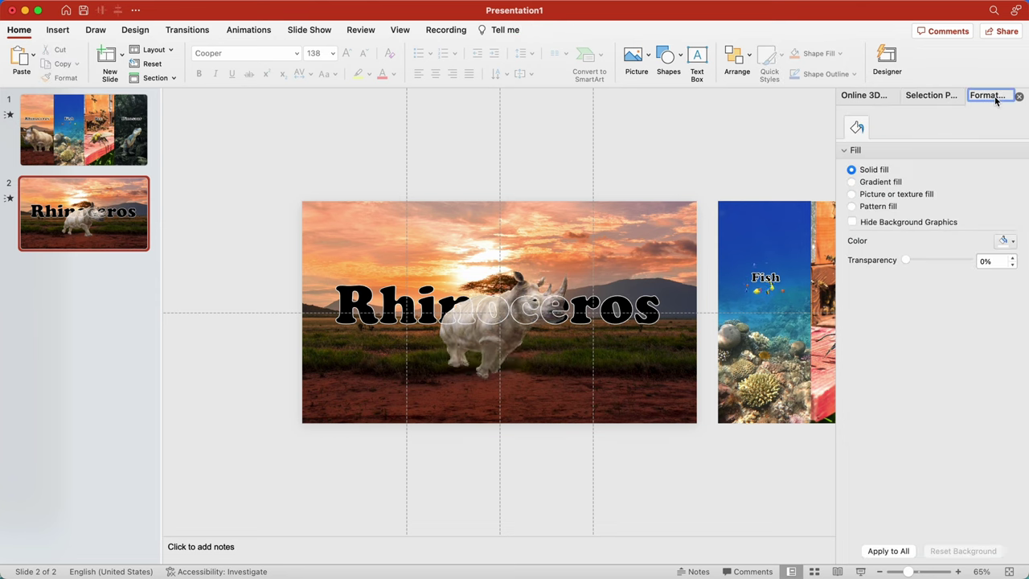
left_click(657, 299)
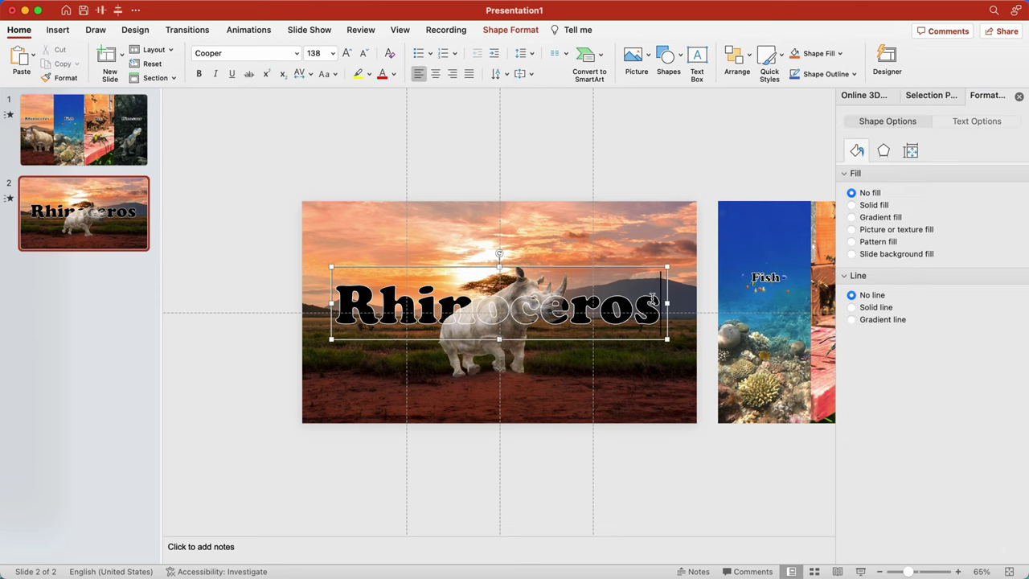
left_click(965, 121)
left_click(916, 96)
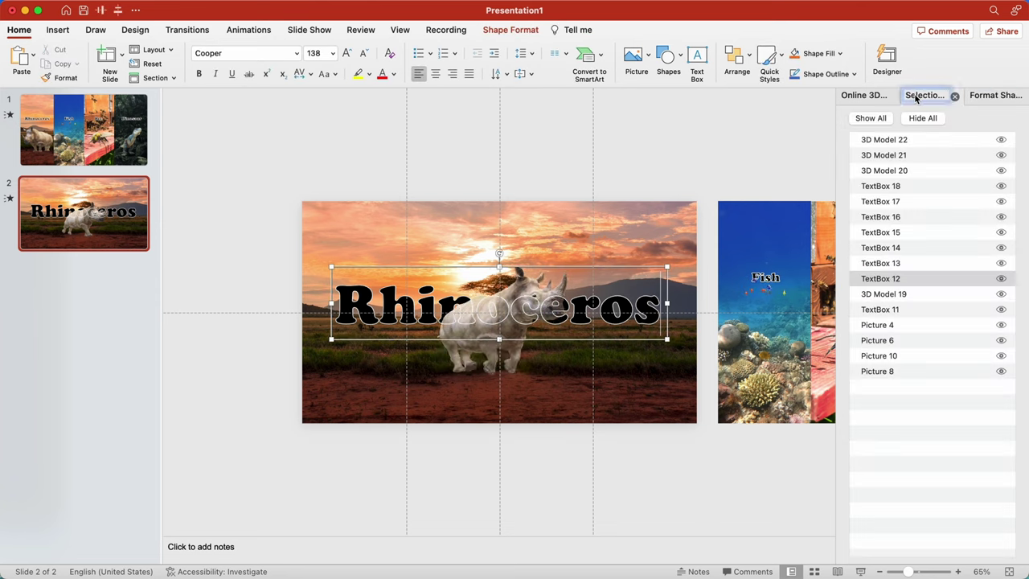
left_click(902, 310)
left_click(988, 96)
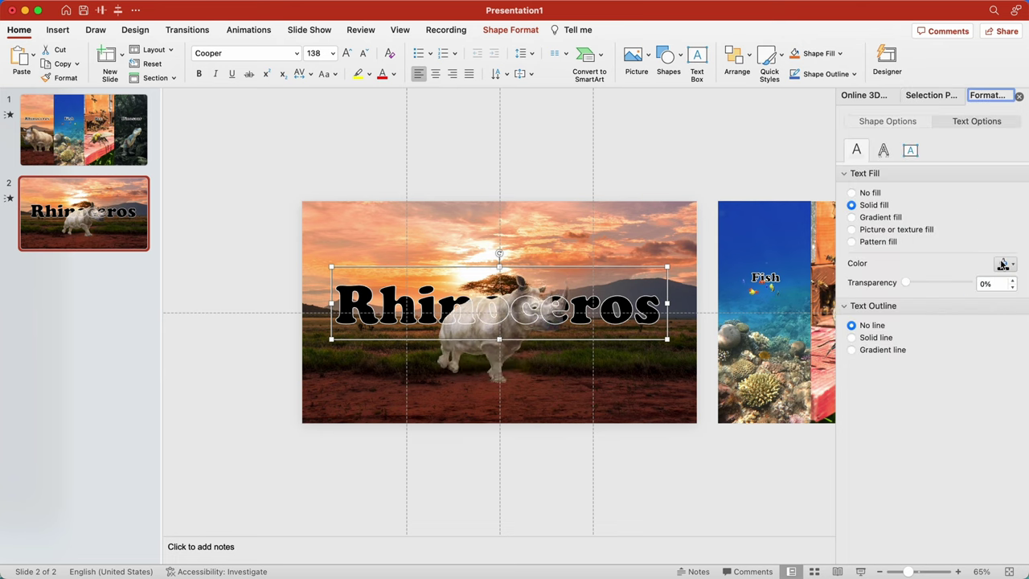
left_click(1002, 264)
left_click(972, 300)
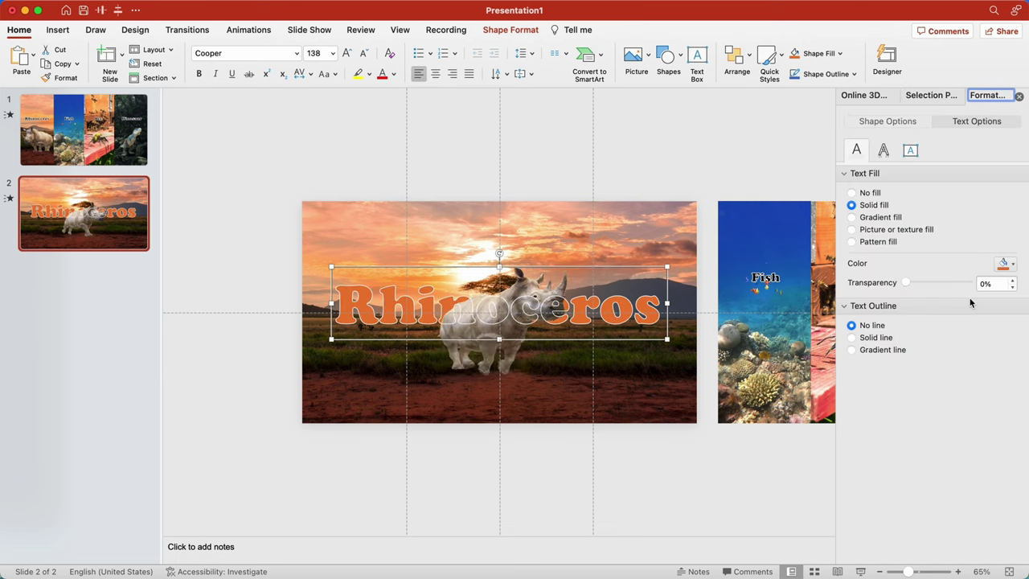
left_click(685, 147)
left_click(668, 55)
left_click(705, 227)
Place a small arrow in the top-right corner and give it a 6 pt top bevel.
left_click(665, 214)
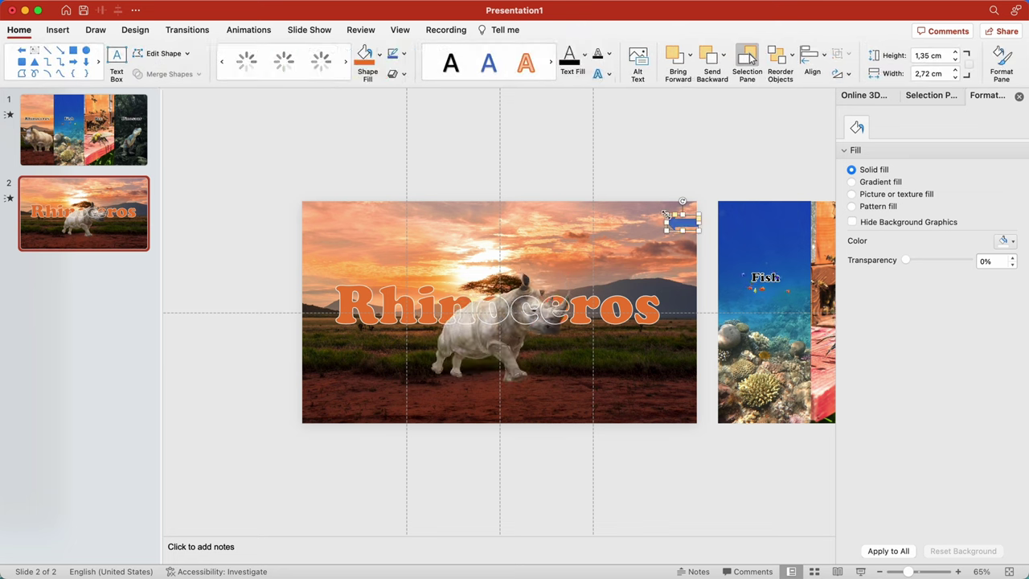
scroll(666, 214, "up", 5)
left_click_drag(492, 153, 462, 145)
left_click(884, 150)
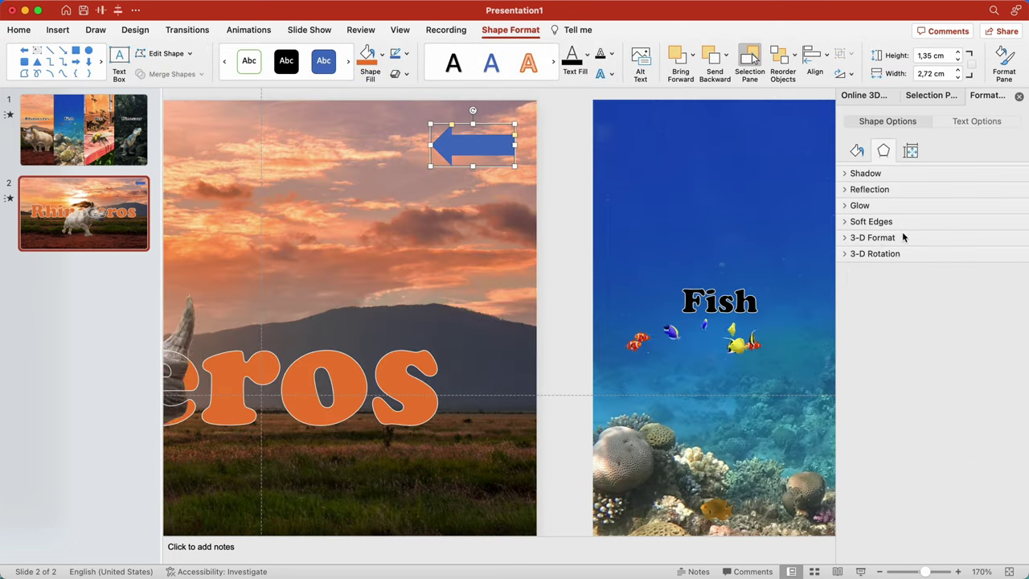
left_click(872, 237)
left_click(864, 287)
left_click(864, 386)
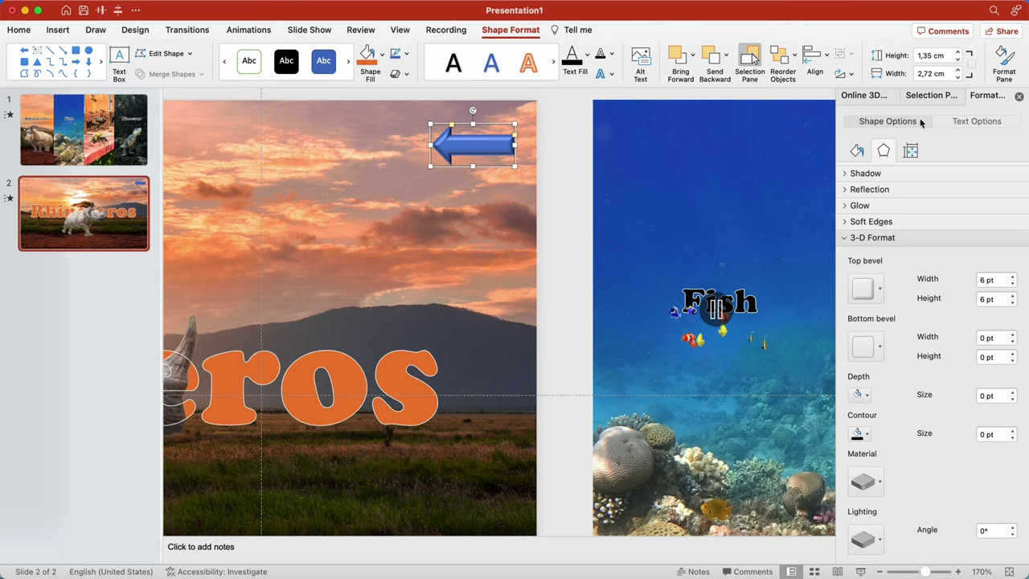
Fill the arrow purple and shorten it to 2.5 cm wide.
left_click(857, 151)
left_click(1005, 275)
left_click(1017, 397)
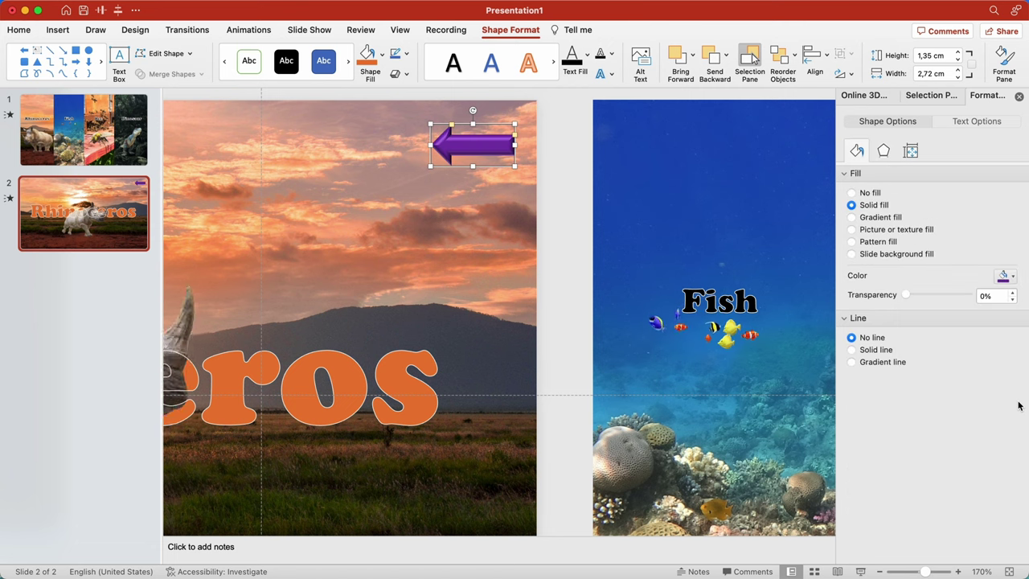
left_click_drag(515, 145, 492, 145)
left_click(550, 148)
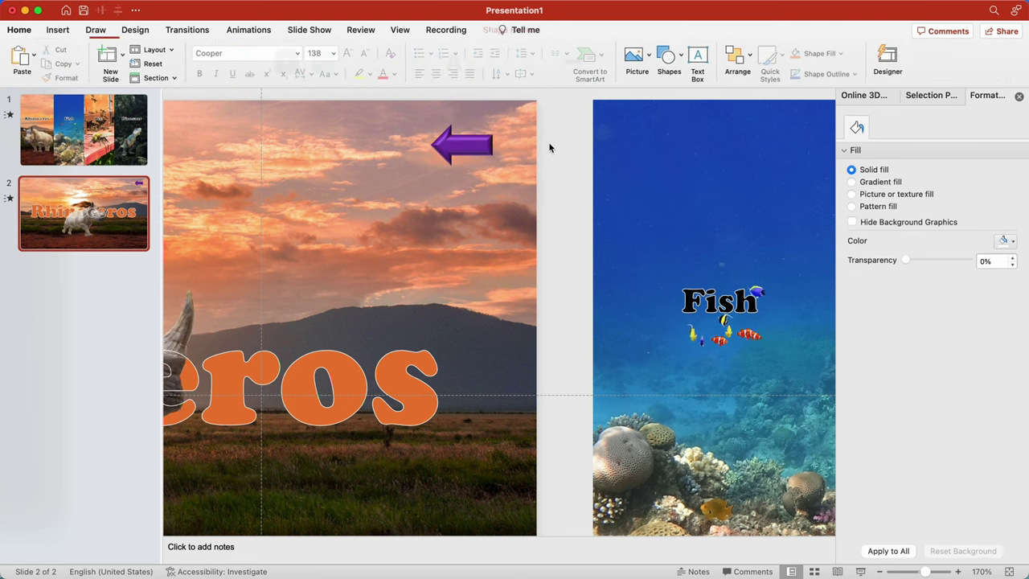
scroll(550, 147, "down", 5)
Hyperlink the purple arrow to slide 1 of this presentation, then go to slide 1.
right_click(749, 169)
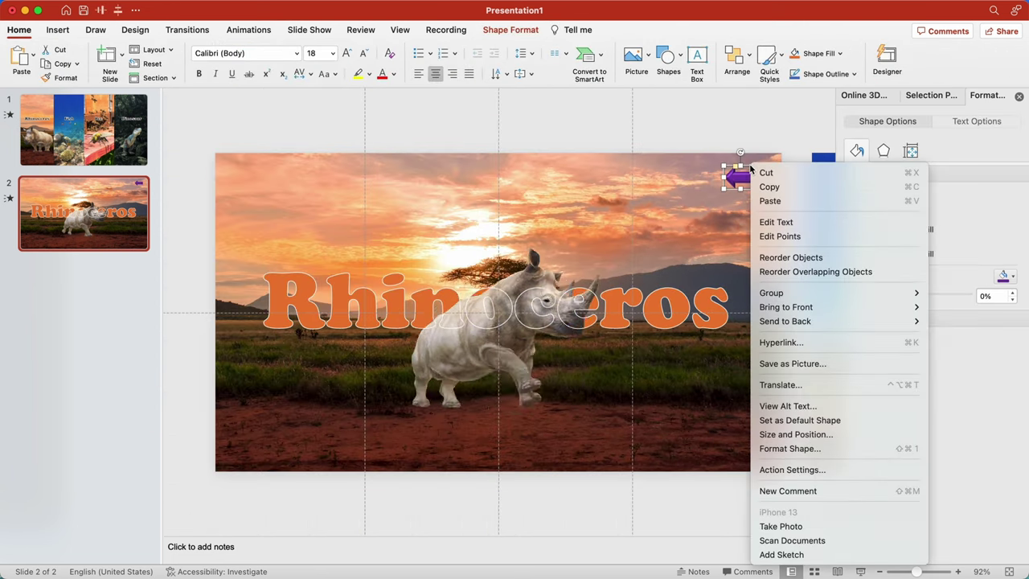
left_click(805, 343)
left_click(531, 146)
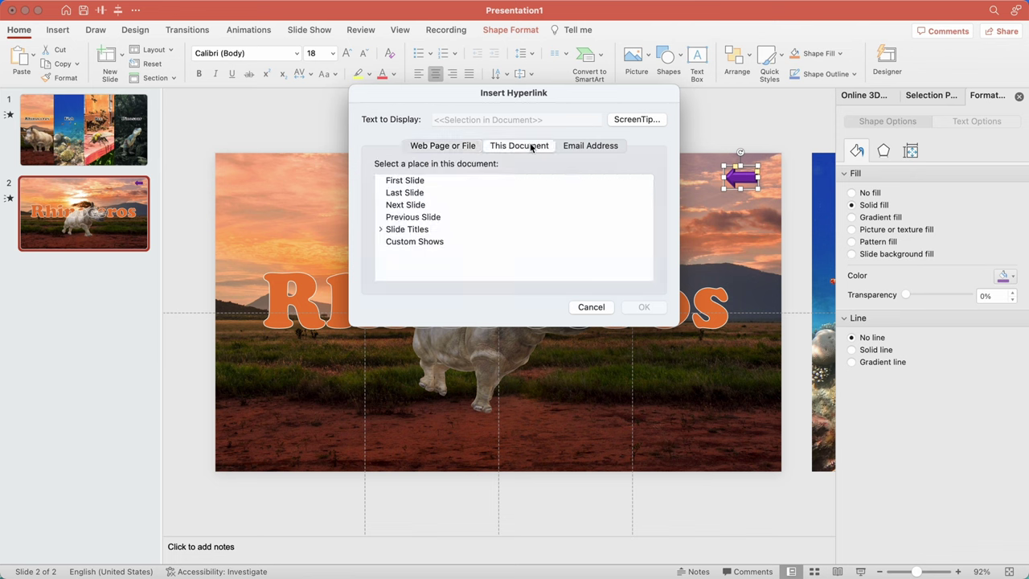
left_click(383, 231)
left_click(406, 246)
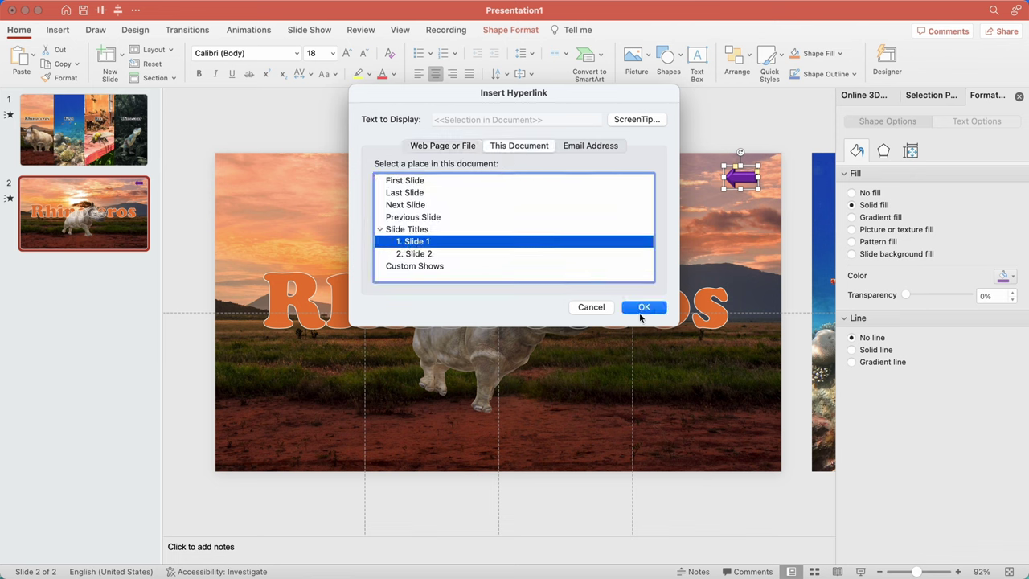
left_click(644, 307)
left_click(578, 134)
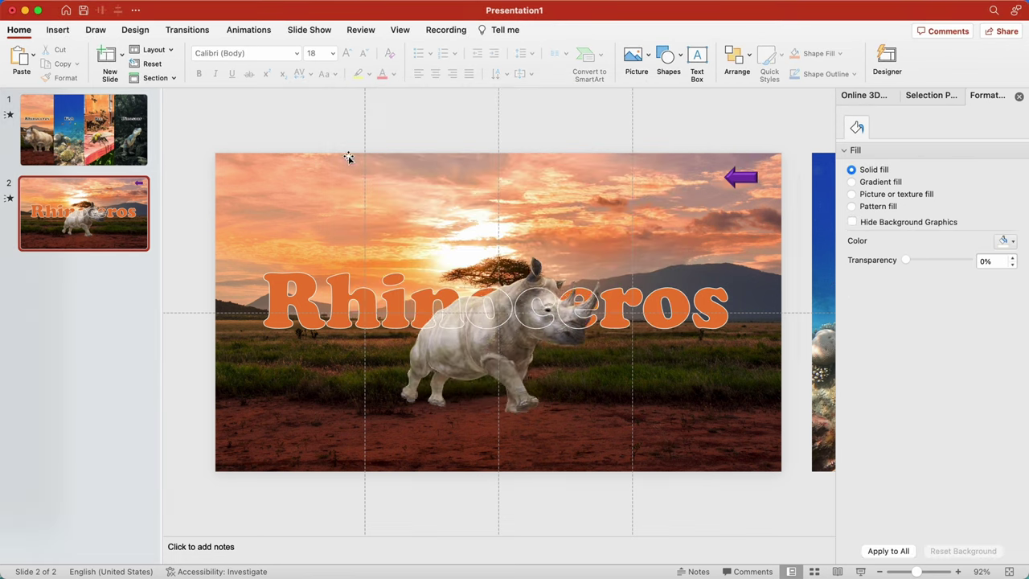
left_click(112, 148)
Apply the Morph transition to both slides.
left_click(111, 218, "shift")
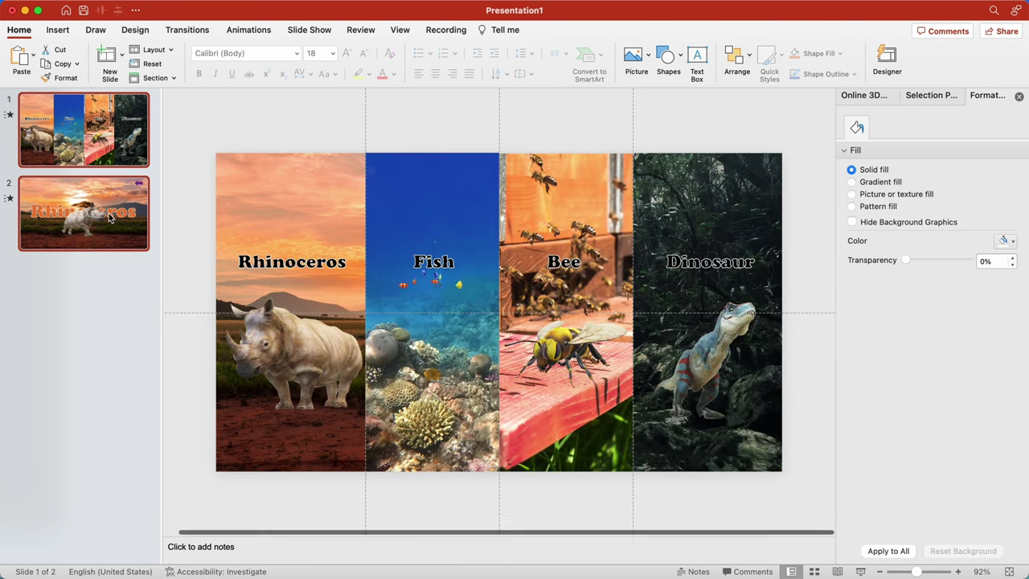
left_click(181, 30)
left_click(149, 67)
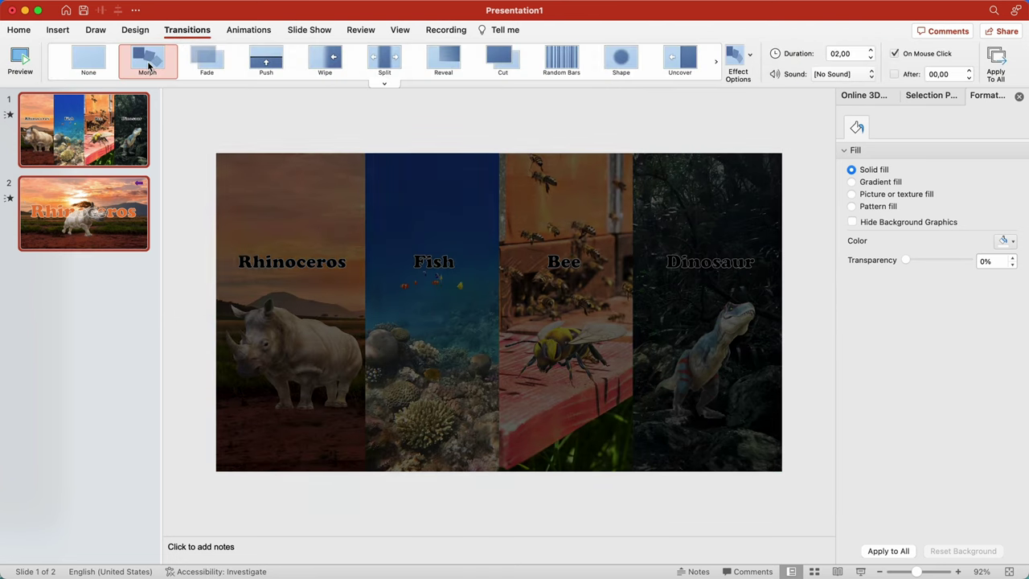
Hyperlink slide 1's Rhinoceros title text box to slide 2.
left_click(923, 96)
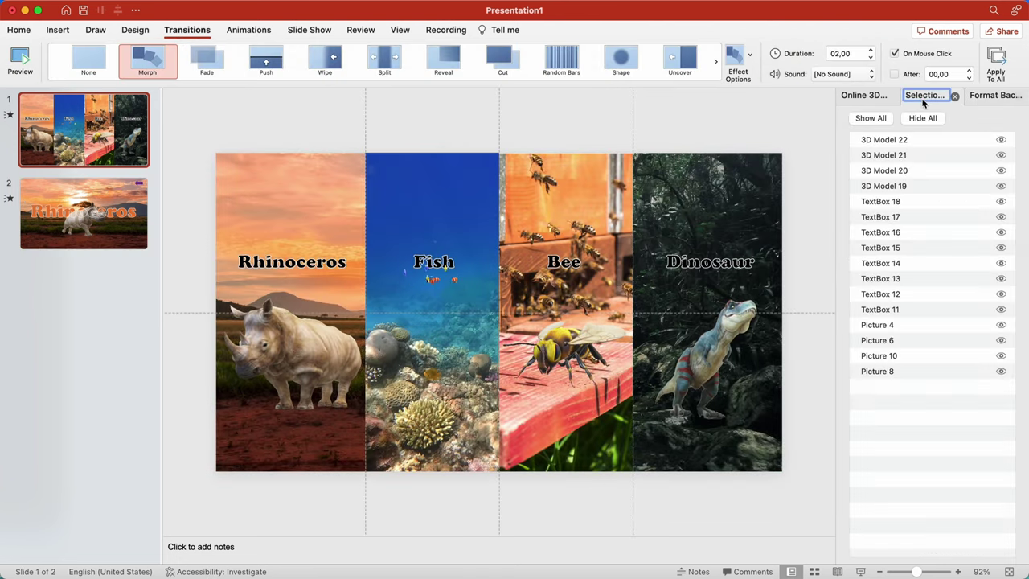
left_click(876, 294)
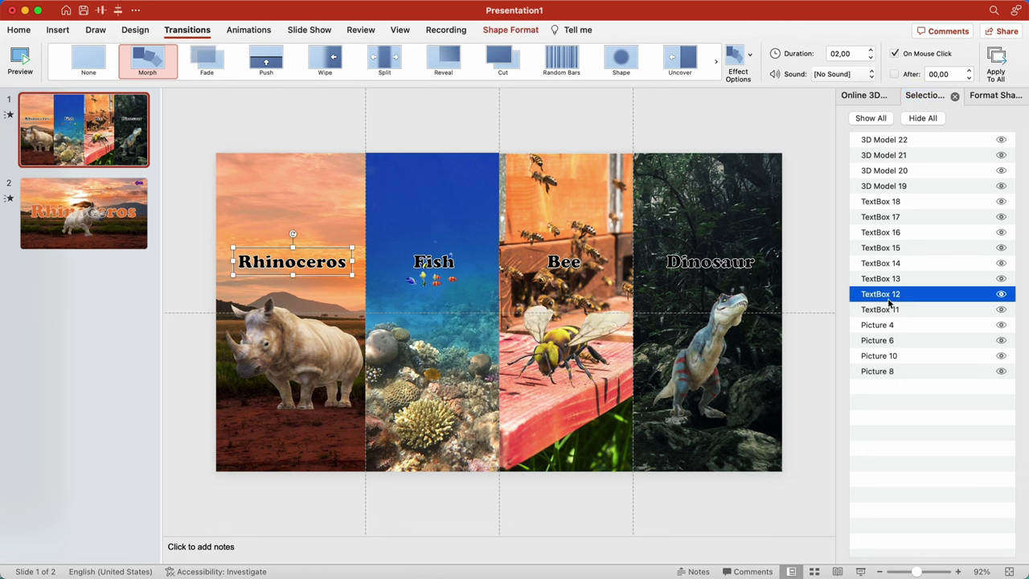
right_click(309, 245)
left_click(374, 331)
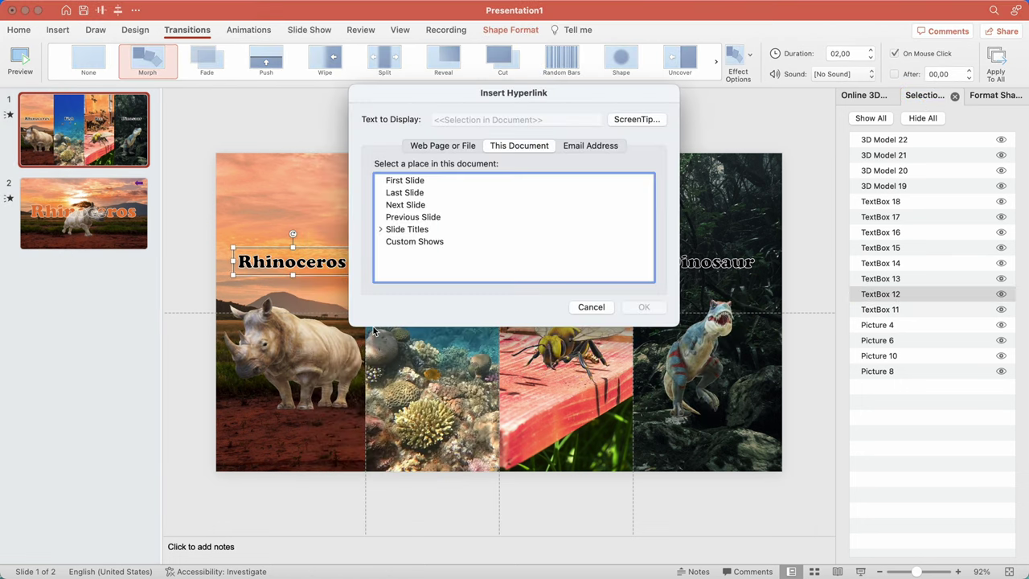
left_click(387, 230)
left_click(414, 254)
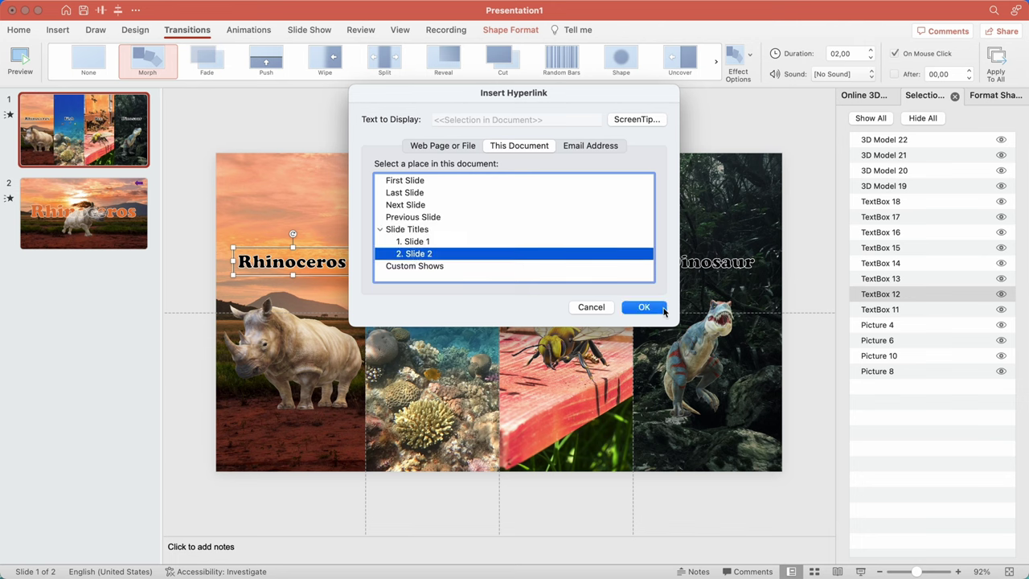
left_click(643, 307)
Move the four panel titles higher, bring them to front, and start the slideshow from the beginning.
left_click_drag(196, 115, 804, 321)
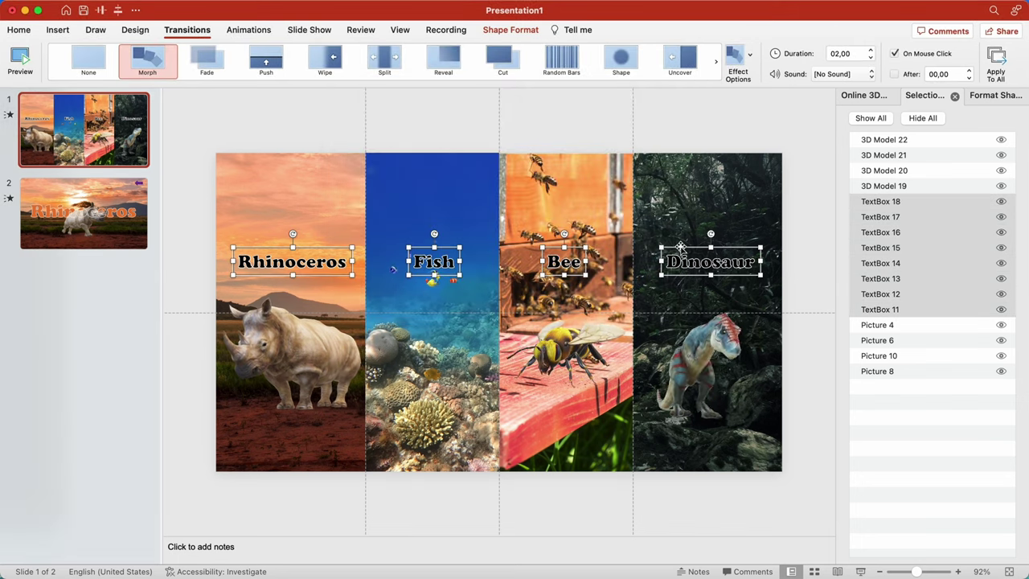
mouse_move(680, 247)
left_mouse_down()
mouse_move(680, 227)
mouse_move(666, 226)
left_mouse_up()
right_click(447, 228)
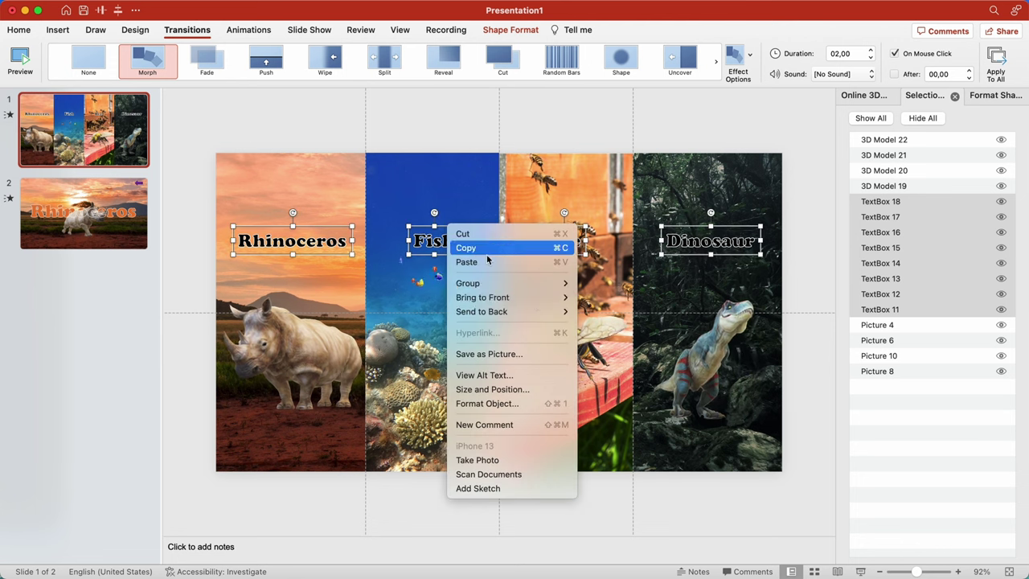
left_click(591, 300)
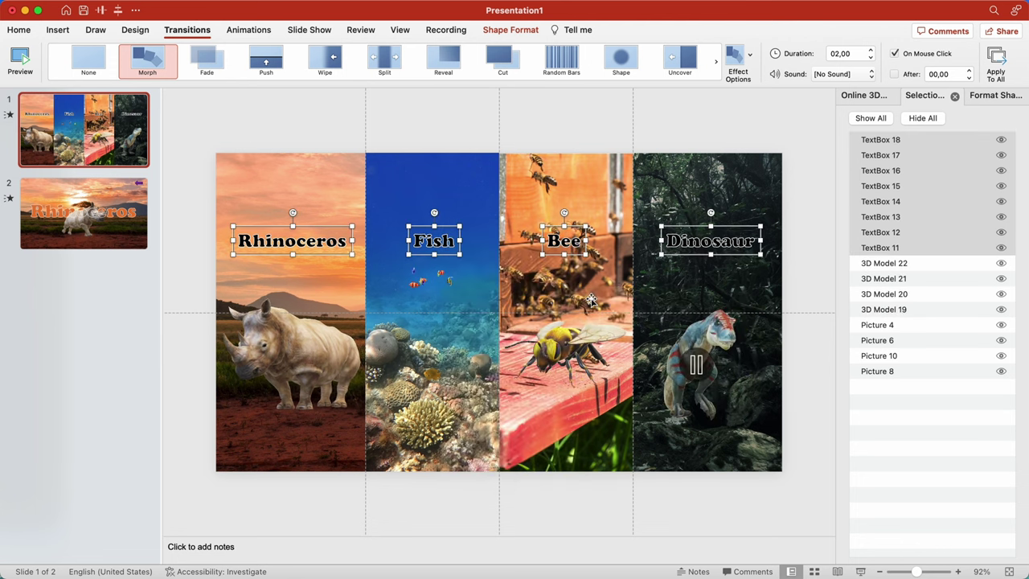
left_click(289, 124)
key("super+shift+Return")
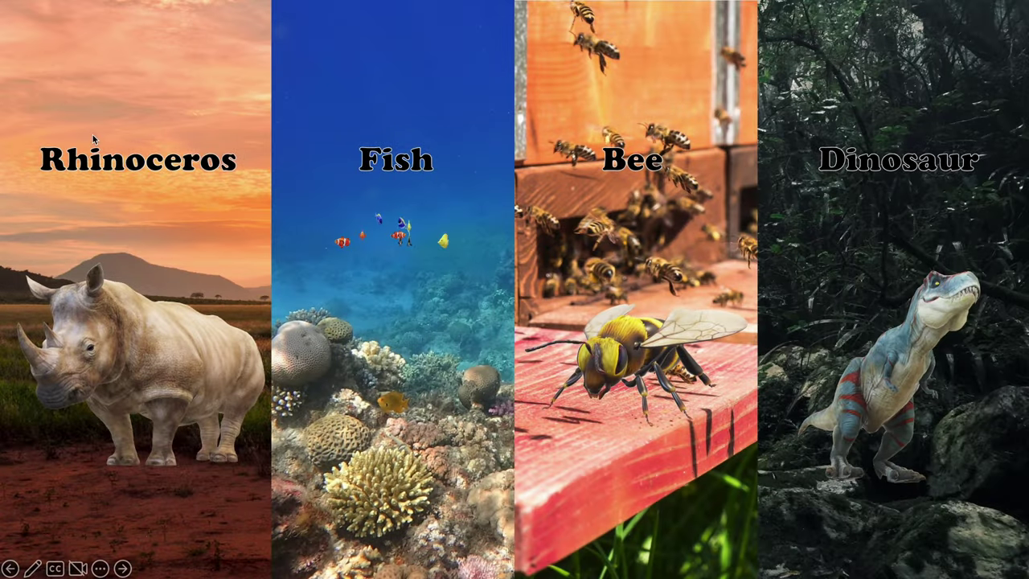
Test the Rhinoceros link and the back arrow in the slideshow, then exit with Esc.
left_click(101, 155)
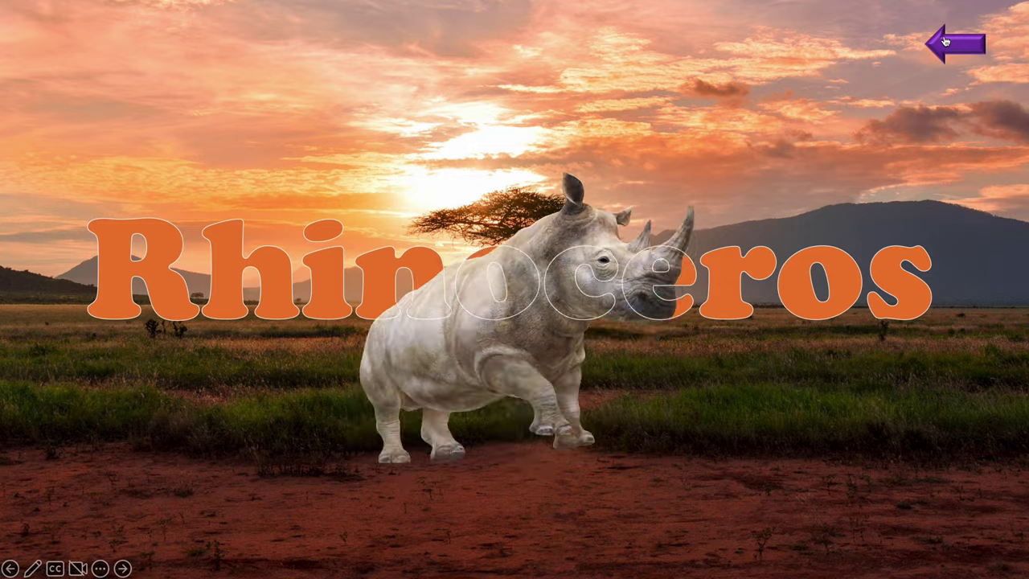
left_click(945, 39)
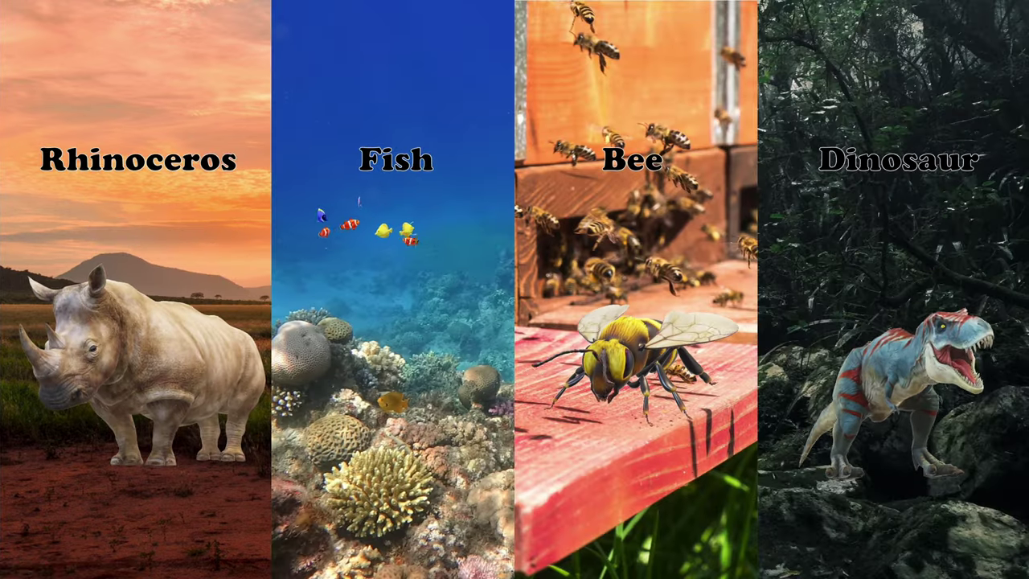
key("Escape")
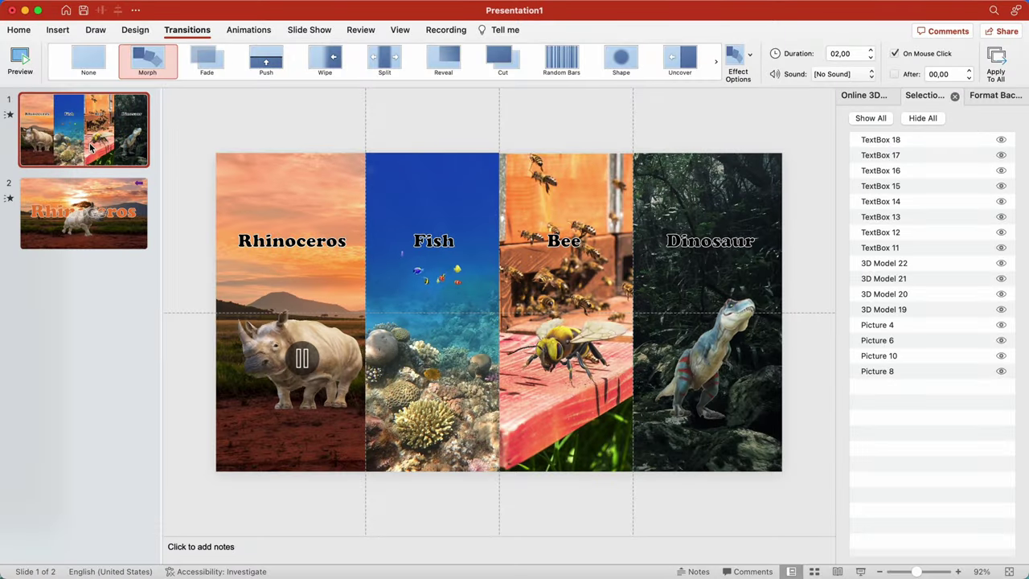
Duplicate slide 1 and move the copy to the end of the deck as slide 3.
right_click(88, 135)
left_click(145, 220)
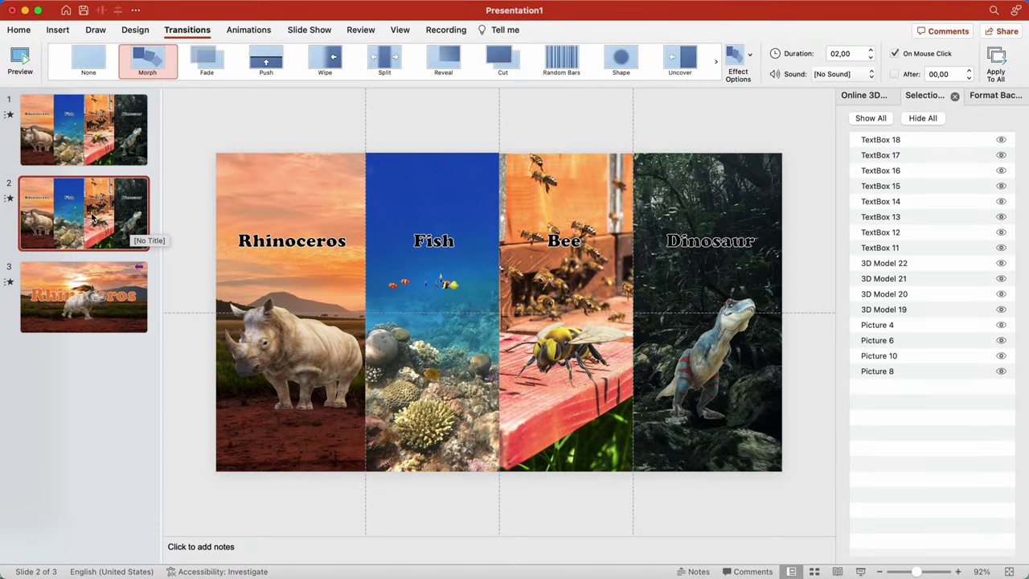
left_click_drag(92, 218, 92, 361)
scroll(351, 414, "down", 5)
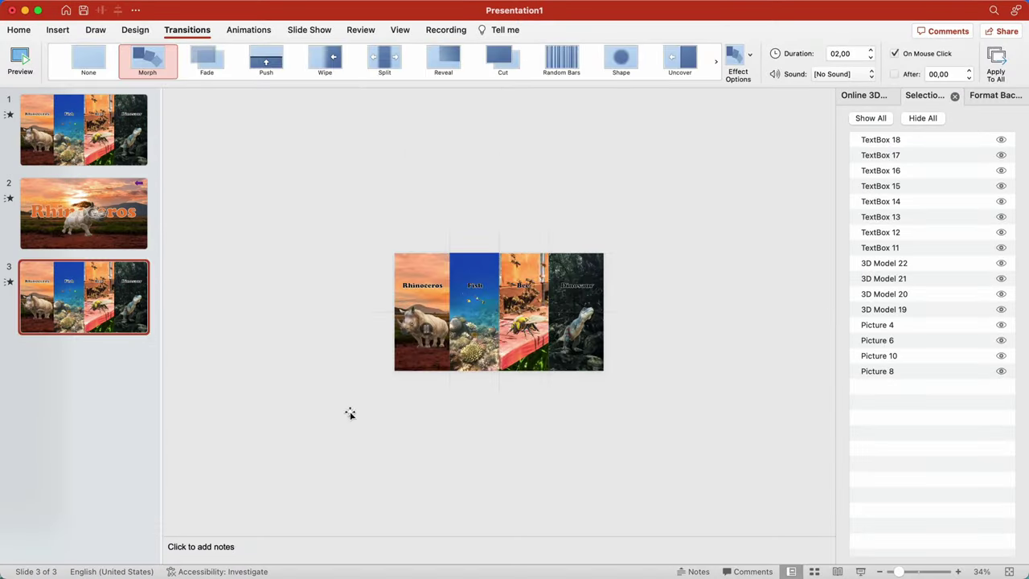
Move the Rhinoceros panel off the slide to the left, and Bee and Dinosaur off to the right.
left_click_drag(372, 227, 469, 403)
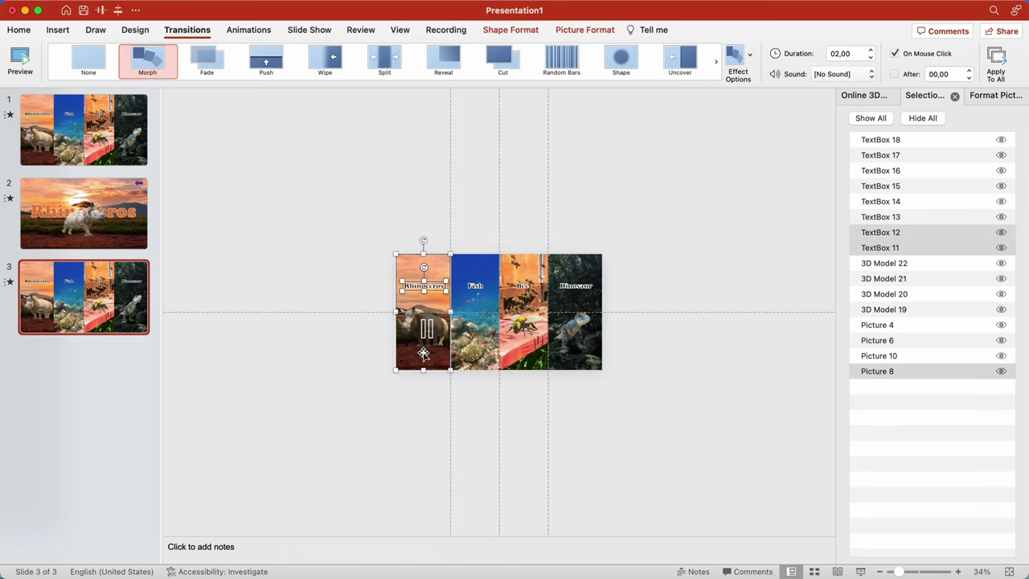
left_click(423, 354, "shift")
left_click_drag(438, 253, 332, 254)
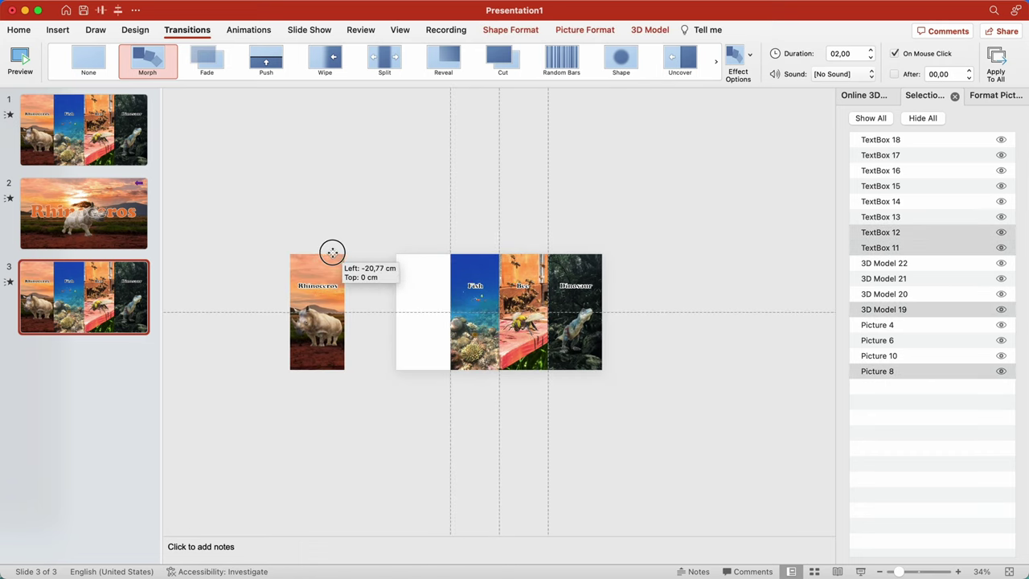
left_click_drag(655, 419, 491, 237)
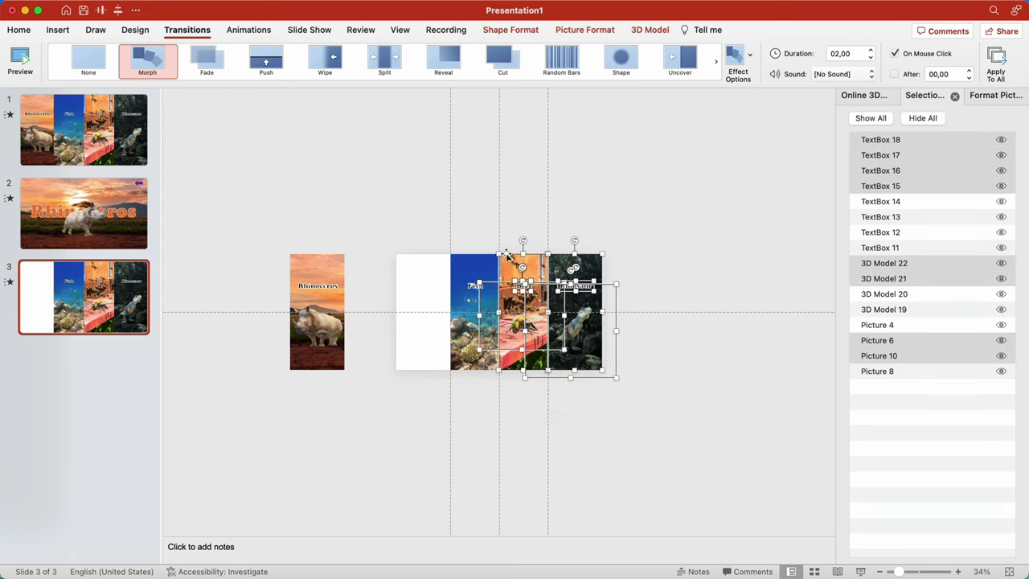
left_click_drag(506, 253, 668, 253)
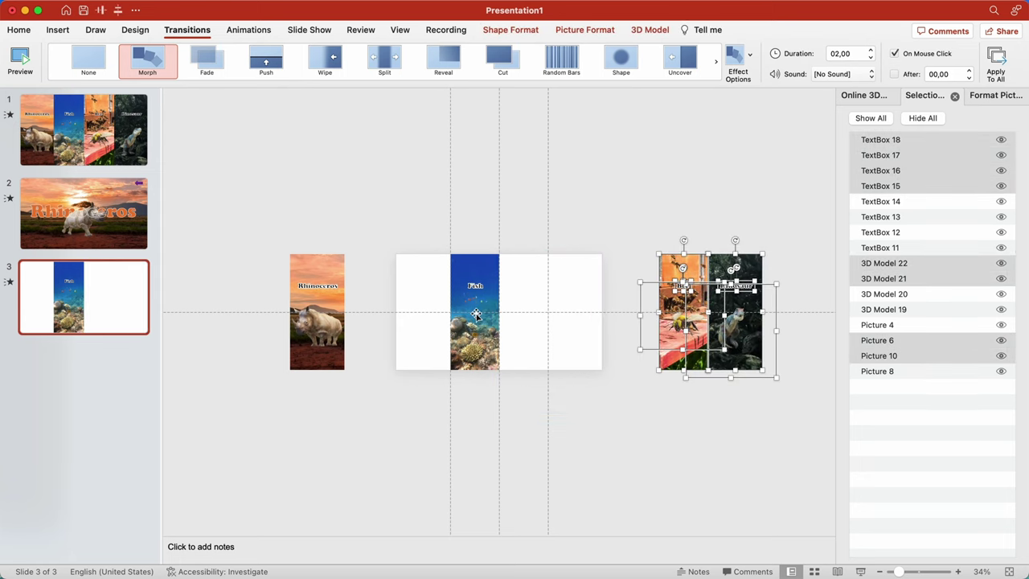
Crop the coral-reef picture outward so it spans the slide edge to edge.
scroll(476, 315, "up", 5)
key("Escape")
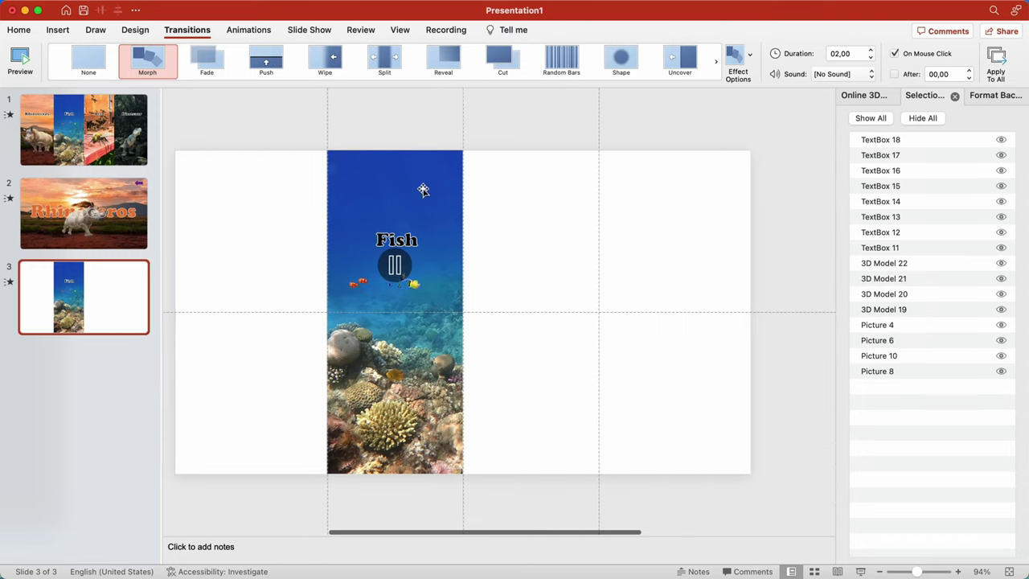
scroll(423, 190, "left", 2)
left_click(442, 189)
left_click(476, 159)
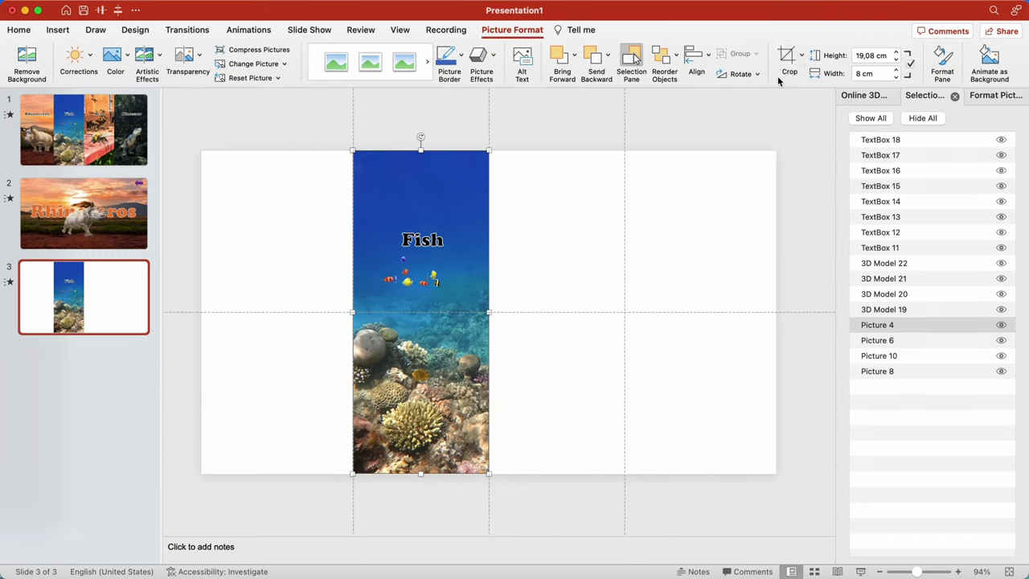
left_click(787, 56)
left_click_drag(489, 306, 776, 311)
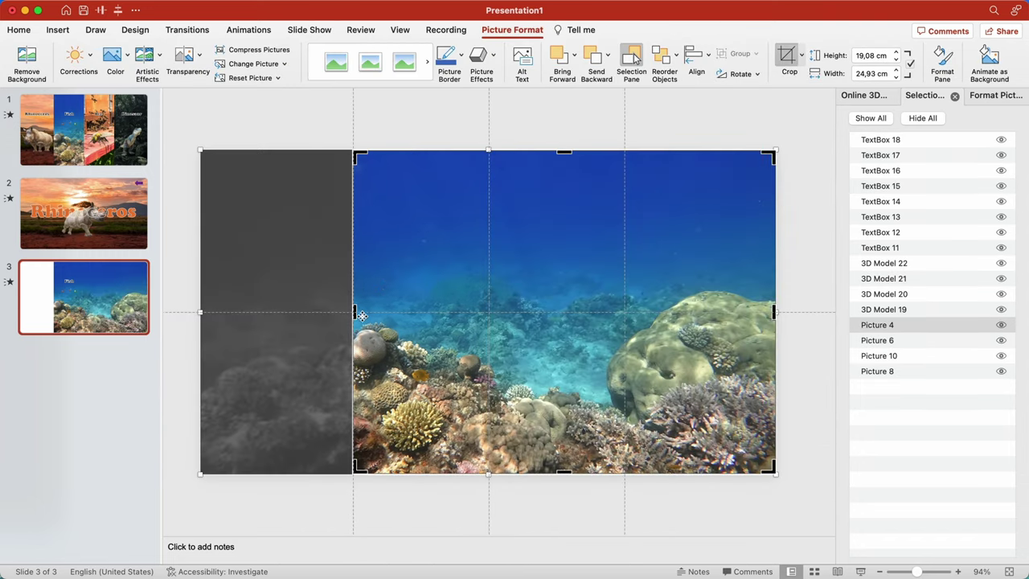
left_click_drag(354, 311, 195, 316)
left_click(285, 133)
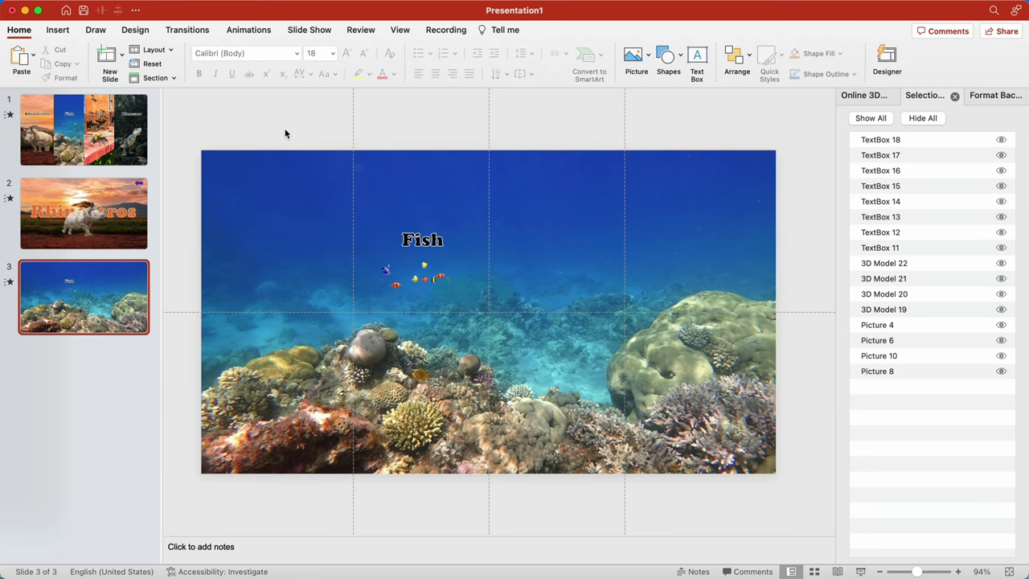
Enlarge the Fish title's font size two steps.
left_click_drag(361, 134, 508, 283)
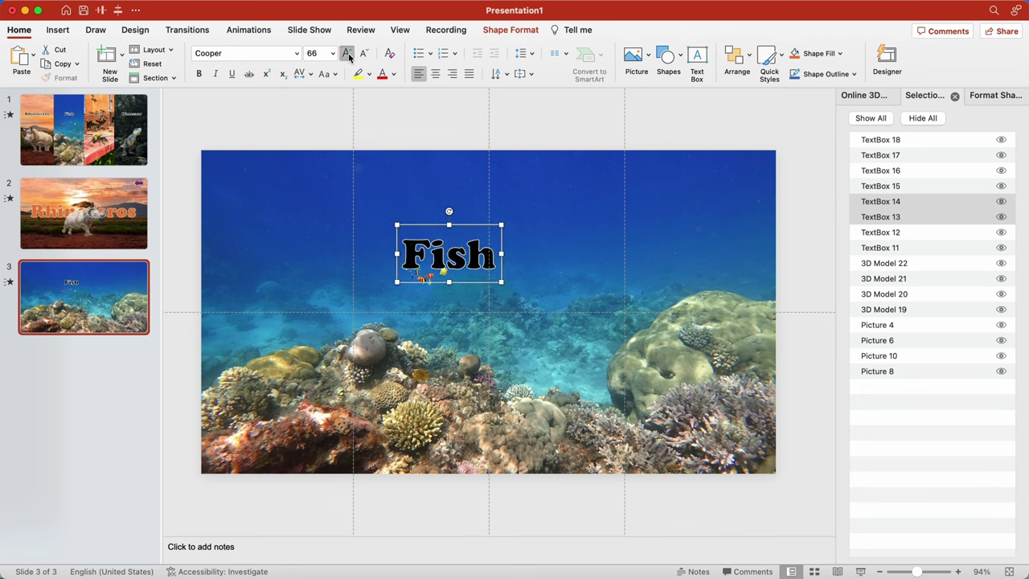
left_click(348, 53)
left_click(347, 53)
left_click(347, 53)
left_click(347, 53)
left_click(347, 53)
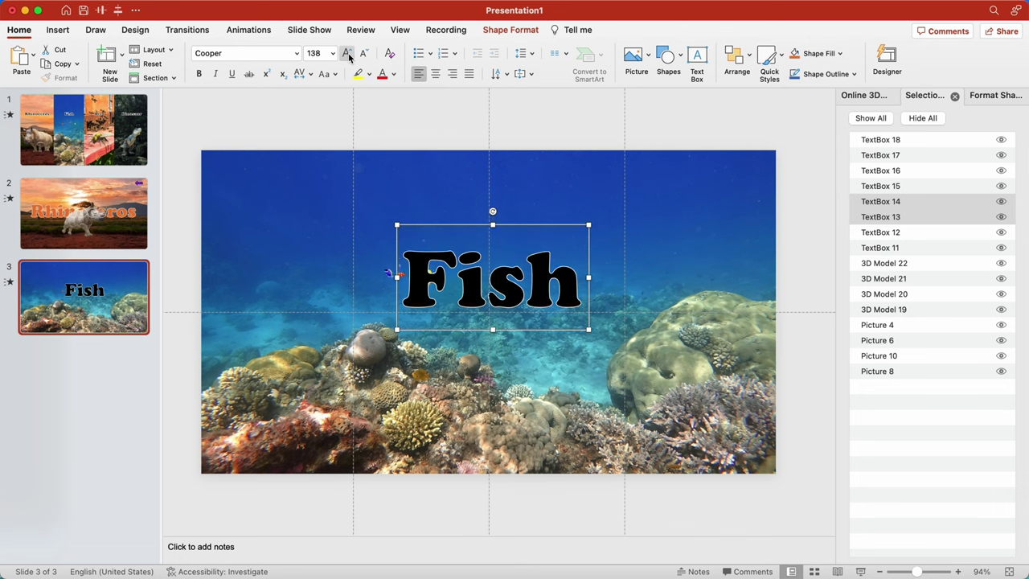
Resize the 3D fish model to span the slide from left to right edge, top aligned.
left_click(388, 275)
left_click_drag(489, 174, 655, 103)
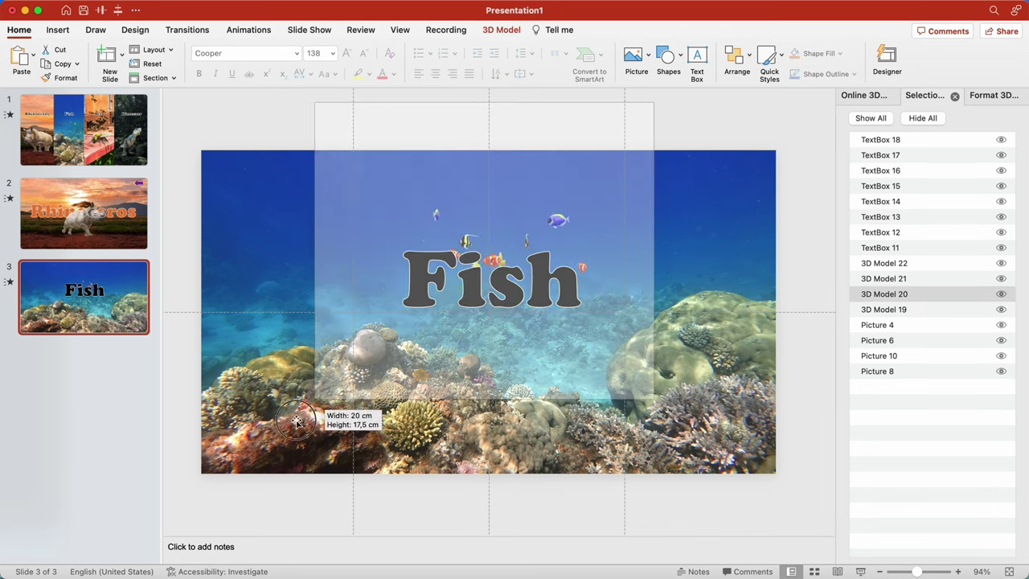
left_click_drag(353, 466, 210, 474)
left_click_drag(655, 287, 783, 288)
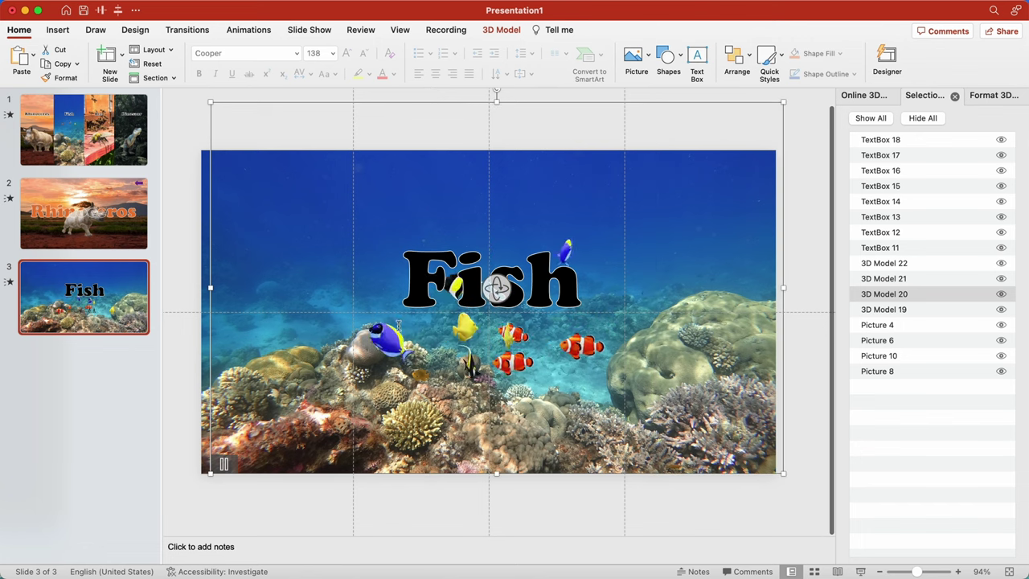
left_click_drag(212, 288, 201, 287)
left_click_drag(492, 102, 493, 151)
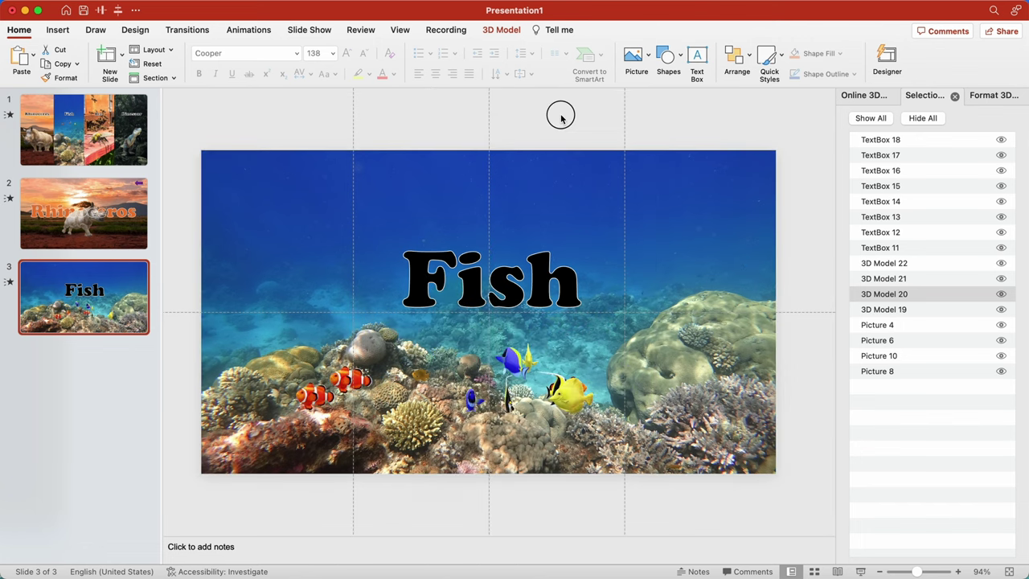
left_click(558, 115)
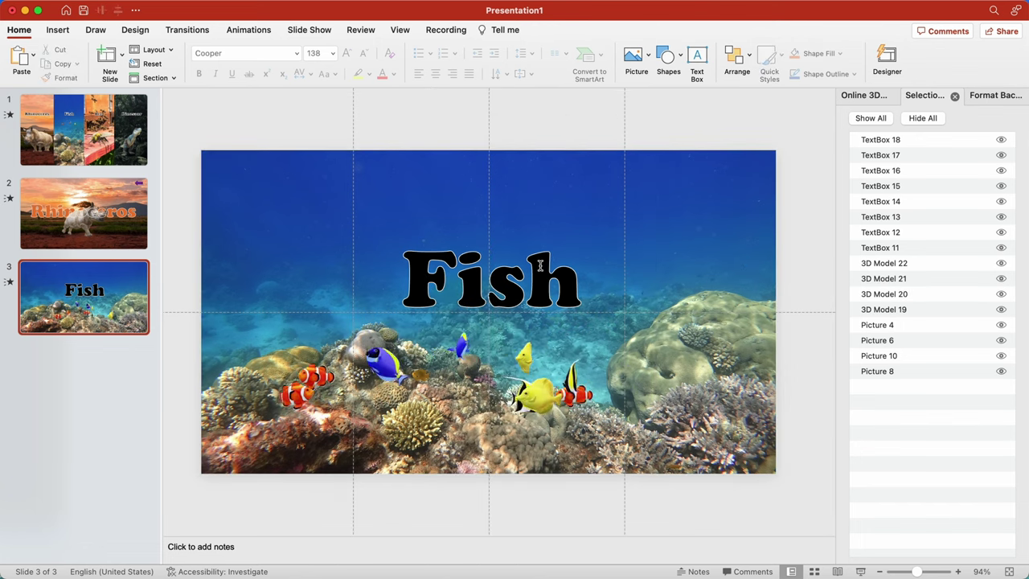
Move 3D Model 20 up the Selection Pane stacking order and trim its frame's bottom.
left_click(540, 266)
left_click(898, 295)
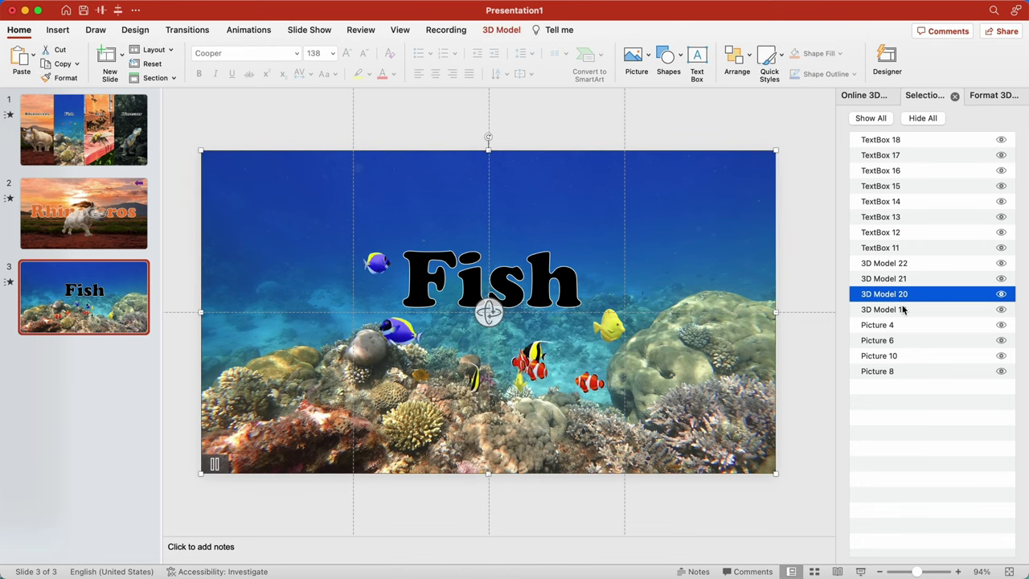
left_click_drag(908, 298, 911, 213)
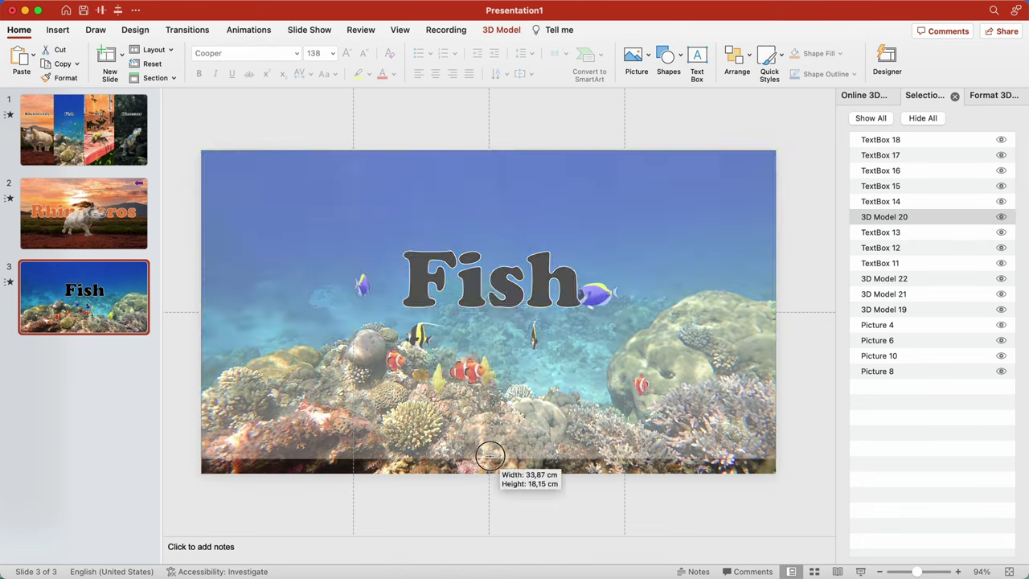
left_click_drag(488, 473, 488, 437)
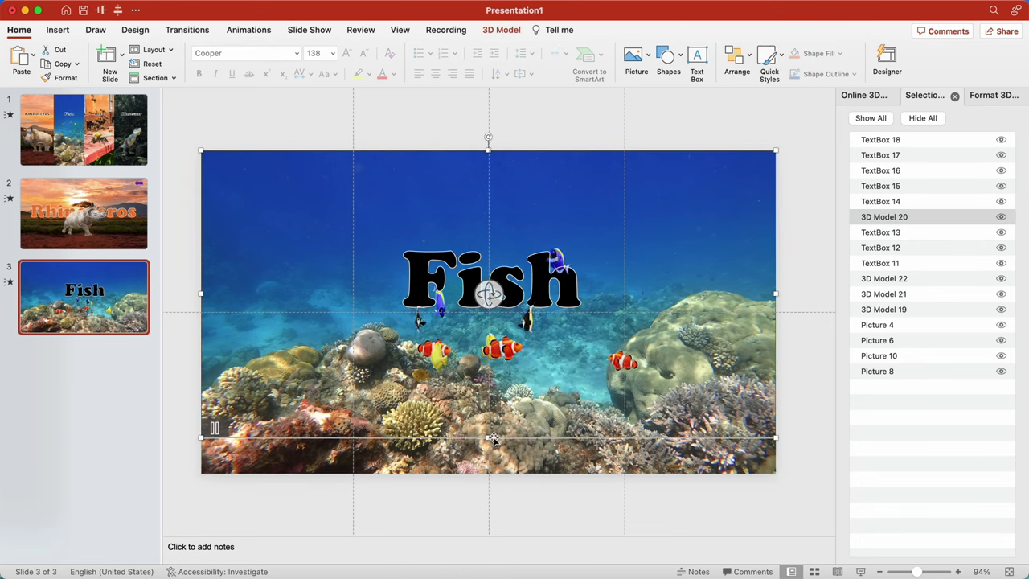
Set the Fish title's text fill to green, then select slide 2's purple back arrow.
left_click(900, 216)
left_click(884, 231)
left_click(987, 95)
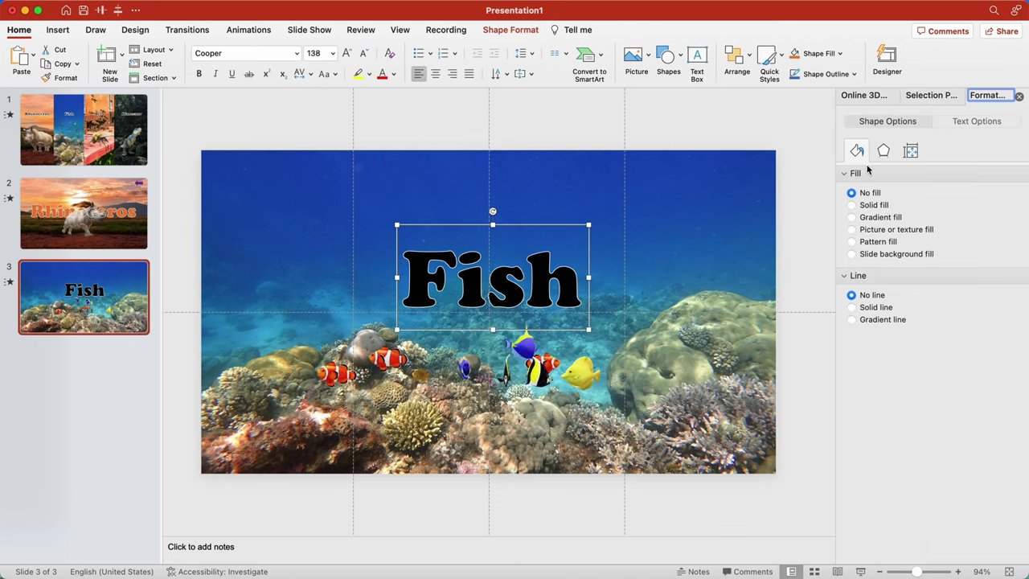
left_click(977, 121)
left_click(1005, 263)
left_click(1018, 301)
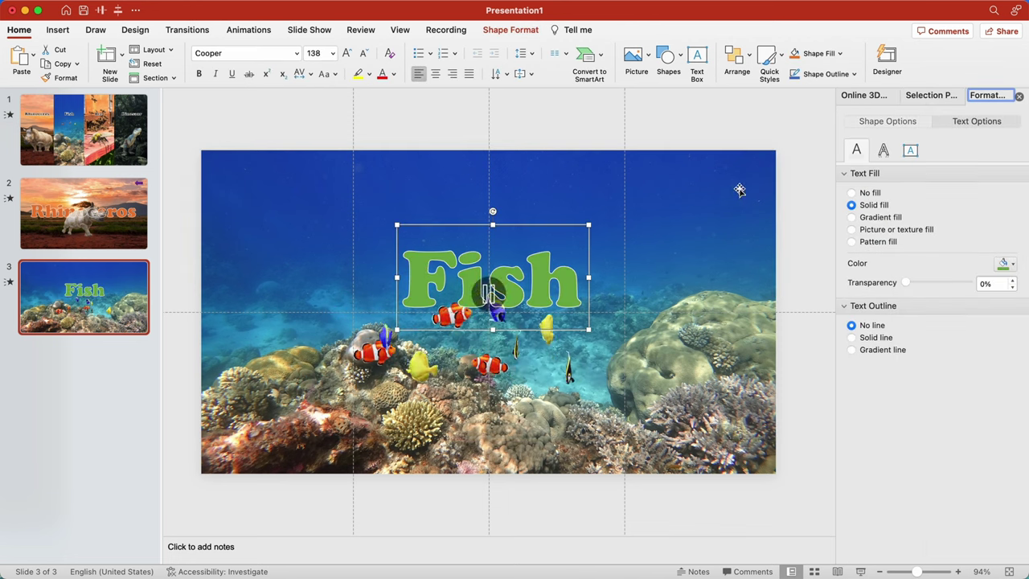
left_click(724, 118)
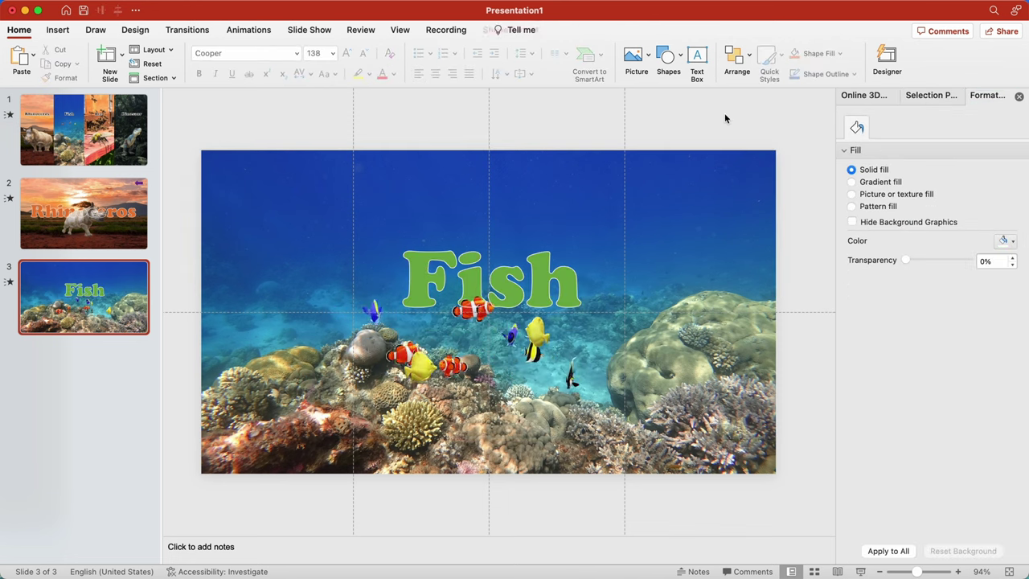
left_click(111, 197)
left_click(737, 179)
Copy the purple back arrow from slide 2 and paste it onto the Fish slide.
right_click(737, 179)
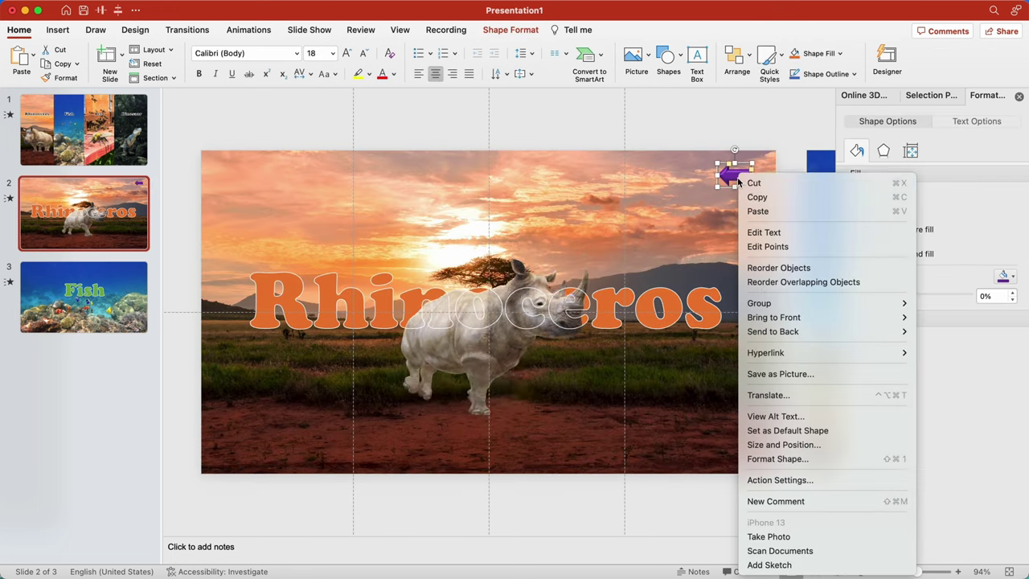
left_click(756, 198)
key("Page_Down")
right_click(625, 162)
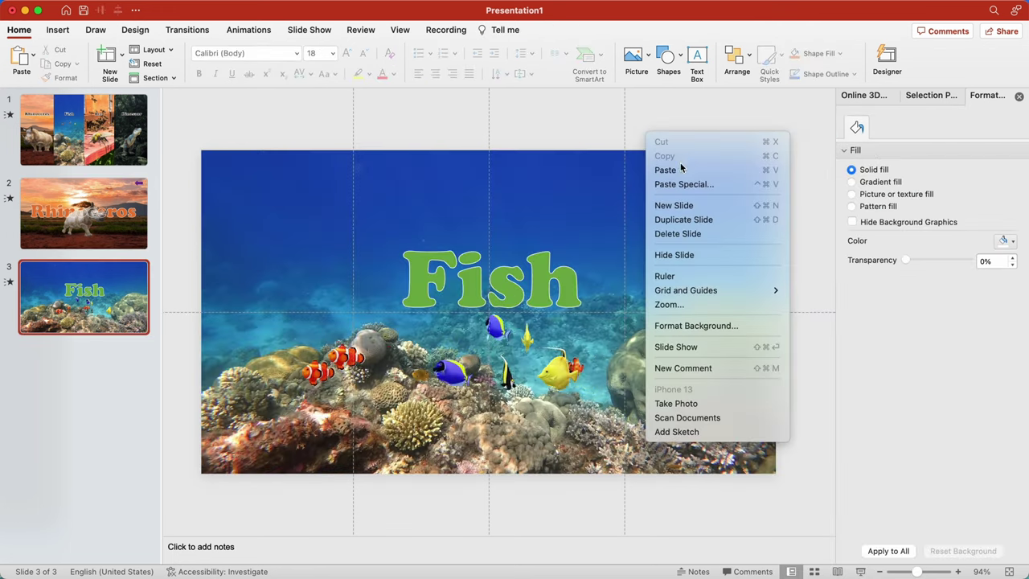
left_click(659, 170)
left_click(589, 189)
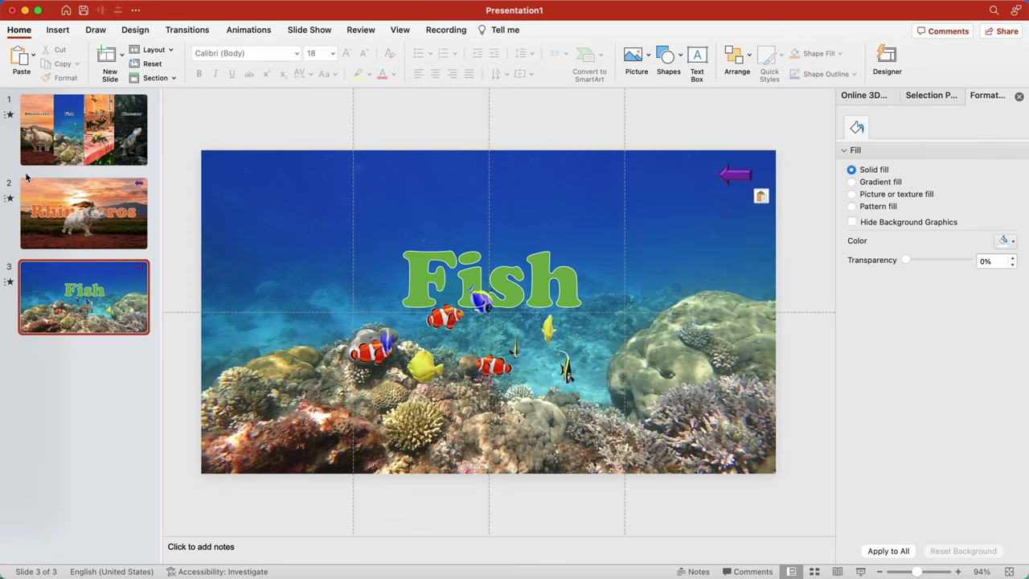
Hyperlink slide 1's Fish title to slide 3, then duplicate slide 1.
key("Home")
left_click(414, 233)
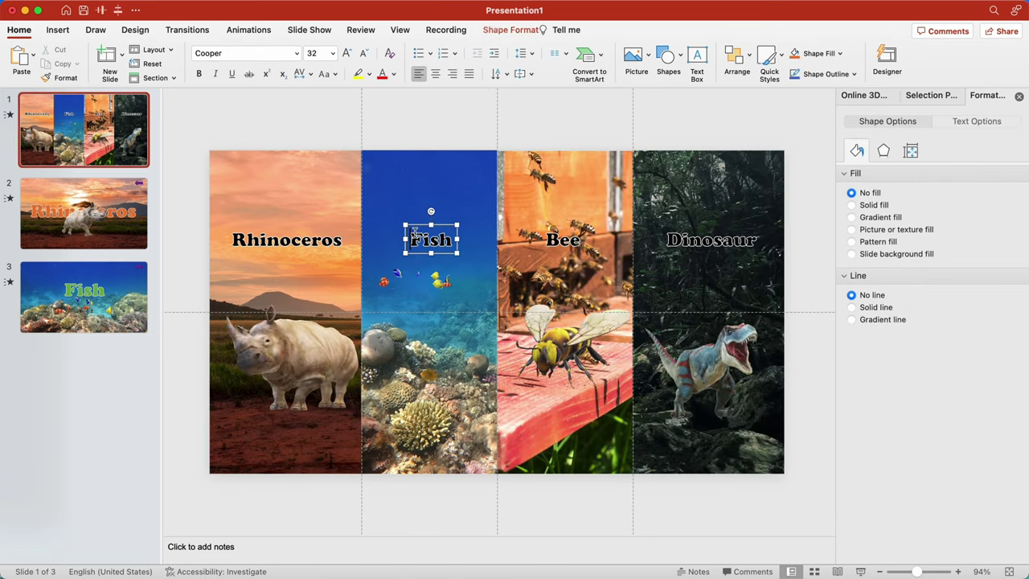
right_click(423, 238)
left_click(483, 332)
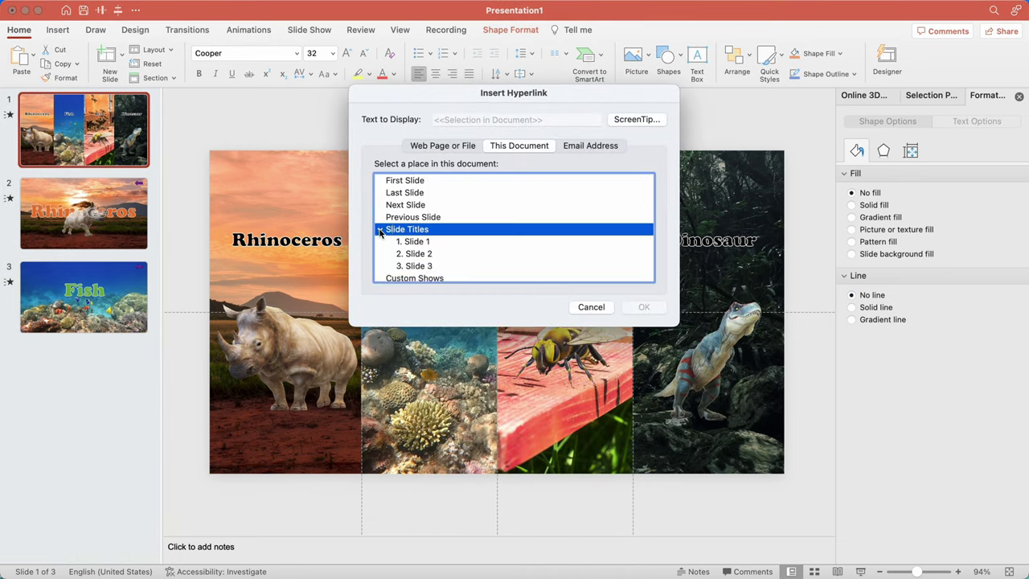
left_click(418, 265)
left_click(644, 306)
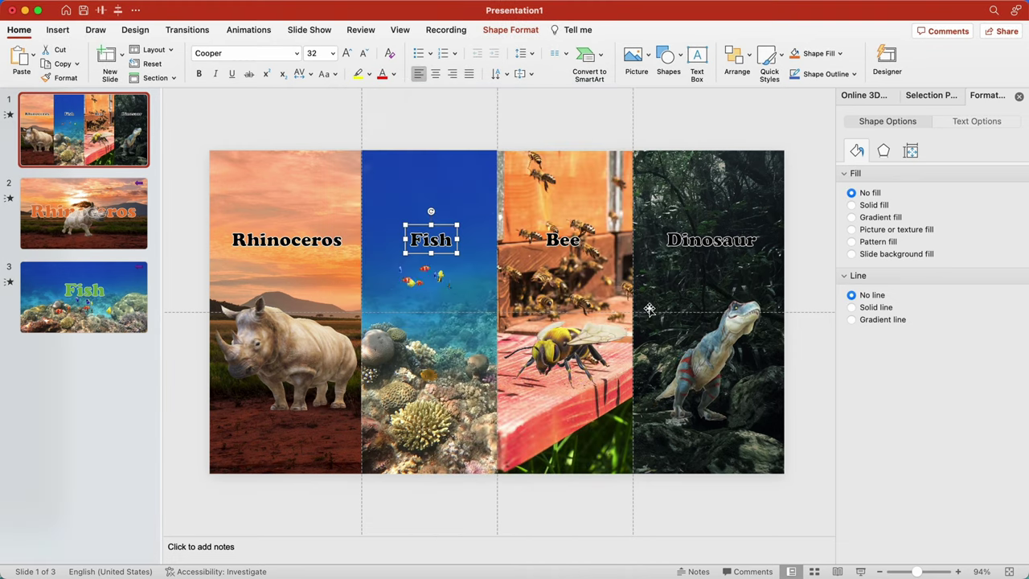
left_click(444, 164)
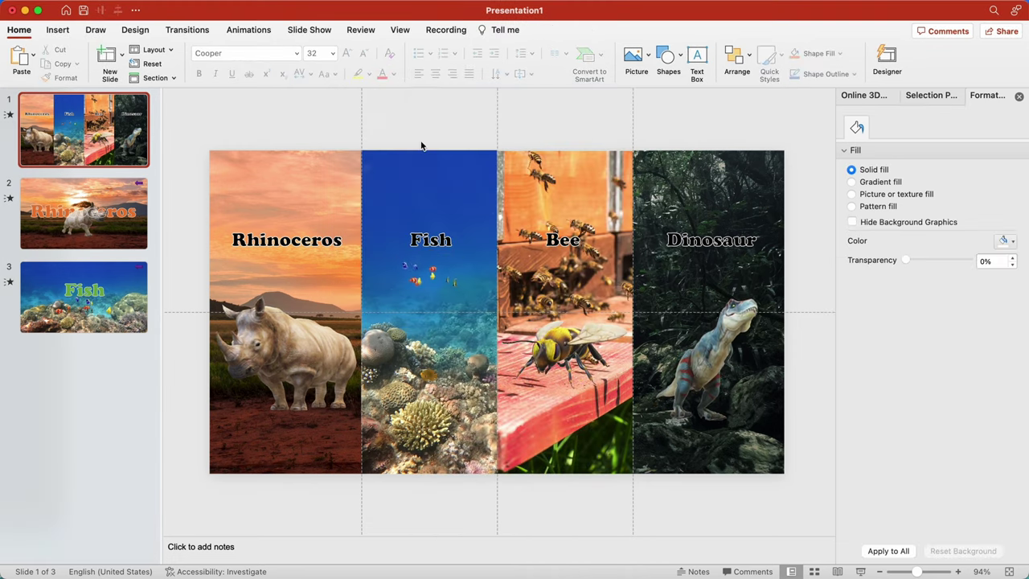
right_click(80, 139)
left_click(115, 220)
Move the copy to the end as slide 4; push Rhinoceros and Fish off left, Dinosaur off right.
left_click_drag(105, 217, 101, 450)
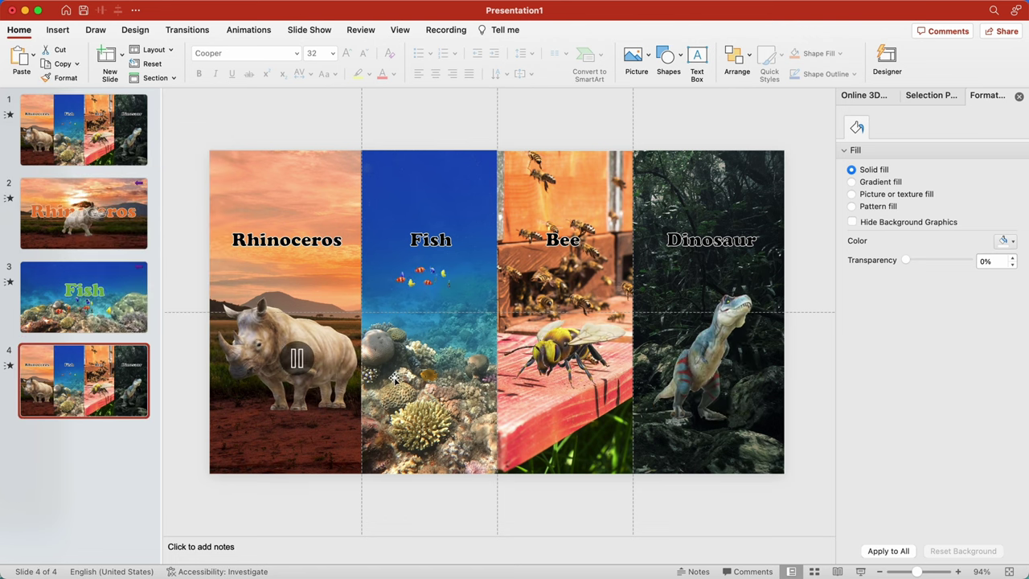
scroll(483, 396, "down", 5)
left_click_drag(509, 412, 346, 204)
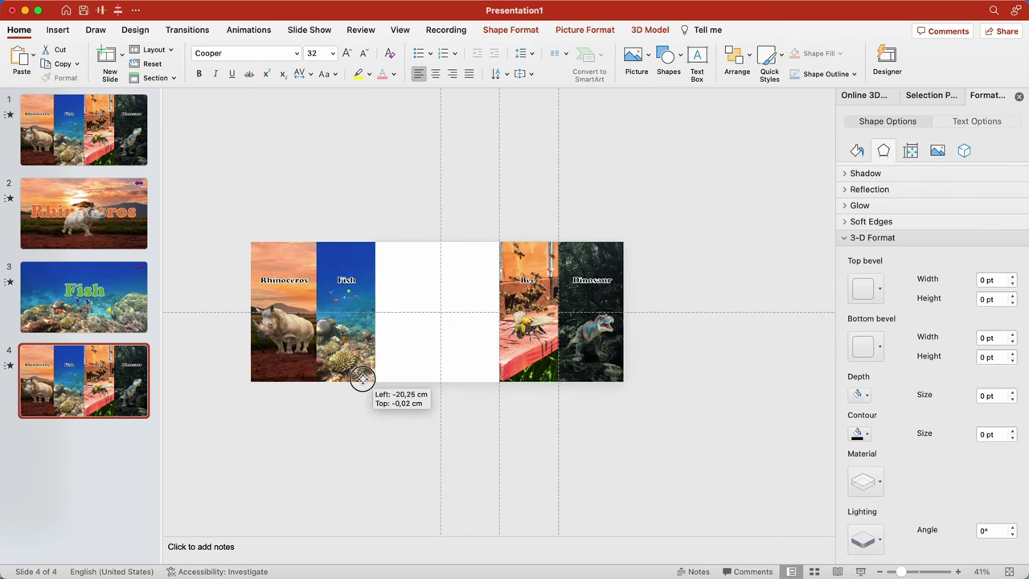
left_click_drag(486, 381, 325, 381)
left_click(678, 423)
left_click_drag(679, 424, 547, 213)
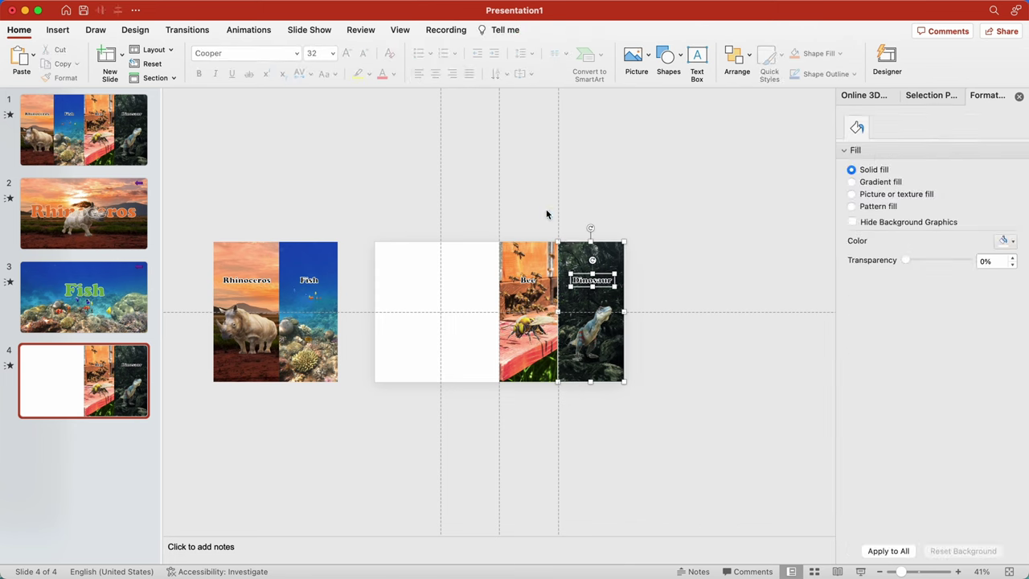
left_click(600, 316)
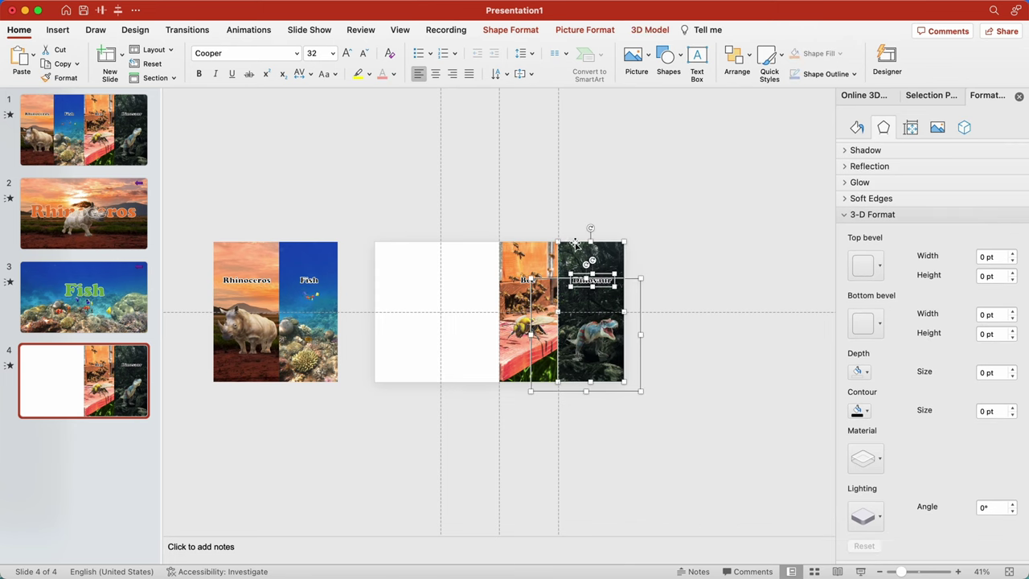
left_click_drag(576, 240, 729, 240)
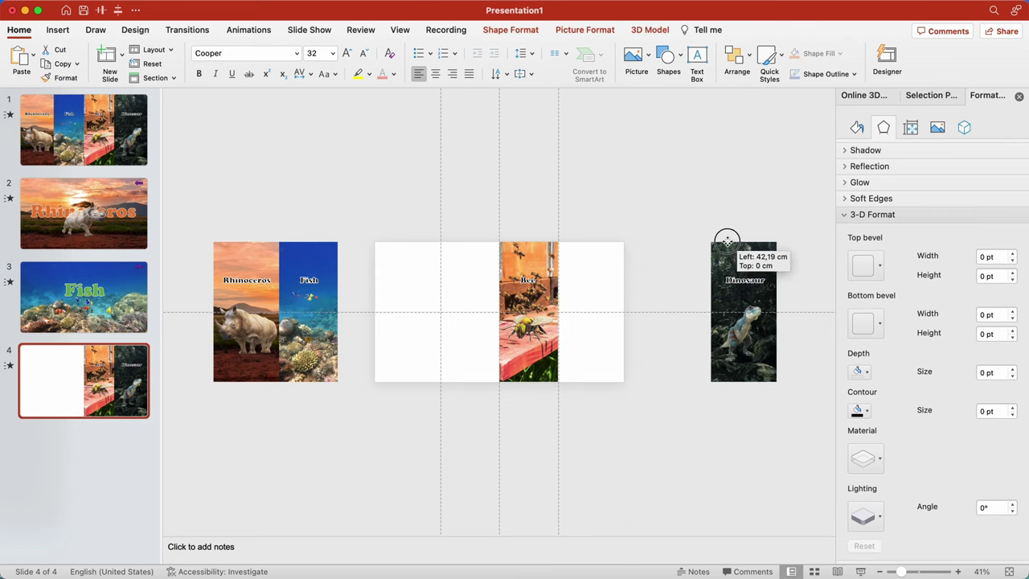
Crop the bee photo outward so it fills the whole slide.
left_click(547, 253)
left_click(787, 56)
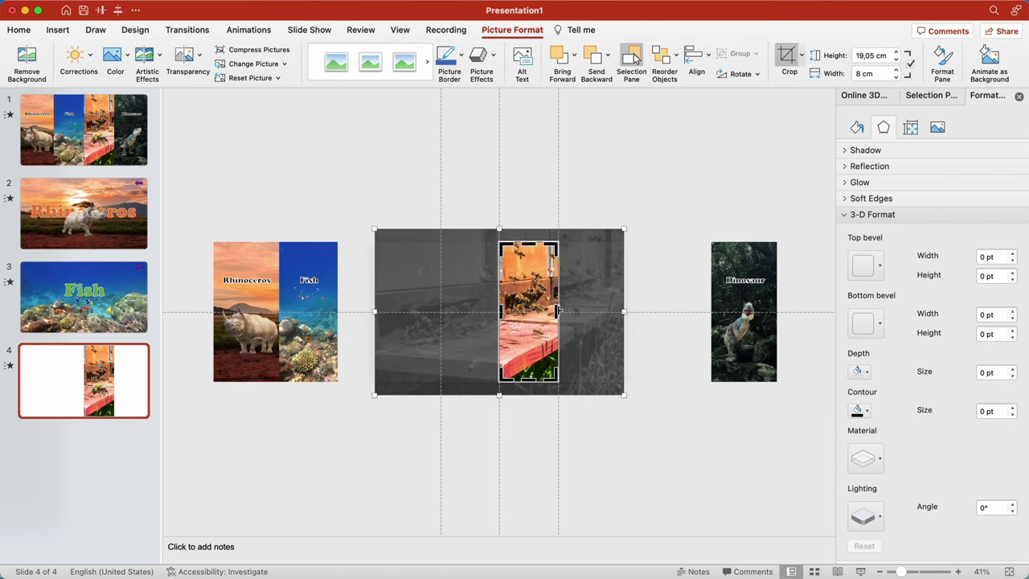
left_click_drag(558, 312, 624, 312)
left_click_drag(499, 312, 375, 310)
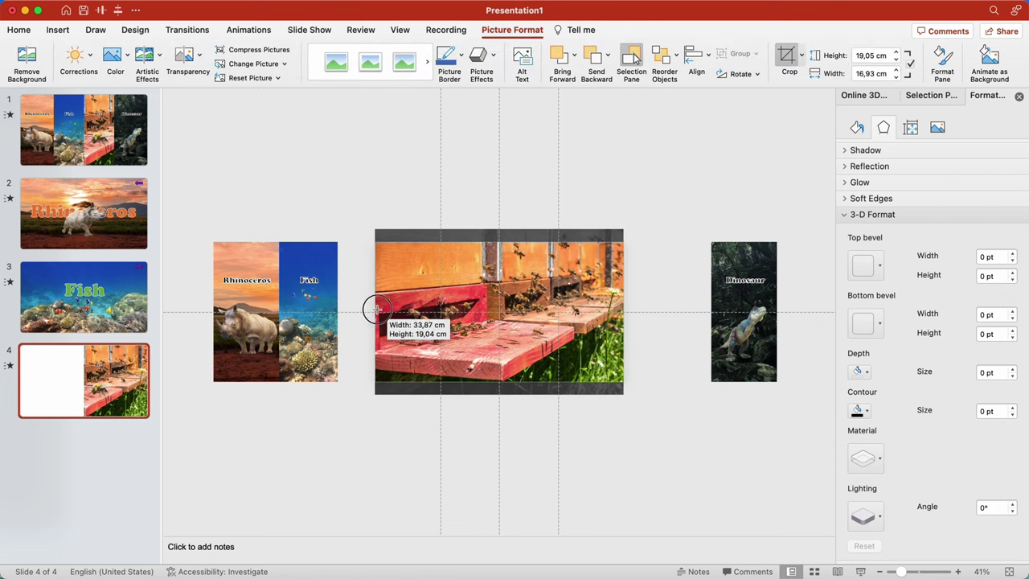
left_click(444, 193)
Give the 3D bee a new Scene, enlarge it to about 21.93 cm and place it on the hive ledge.
scroll(542, 320, "up", 5)
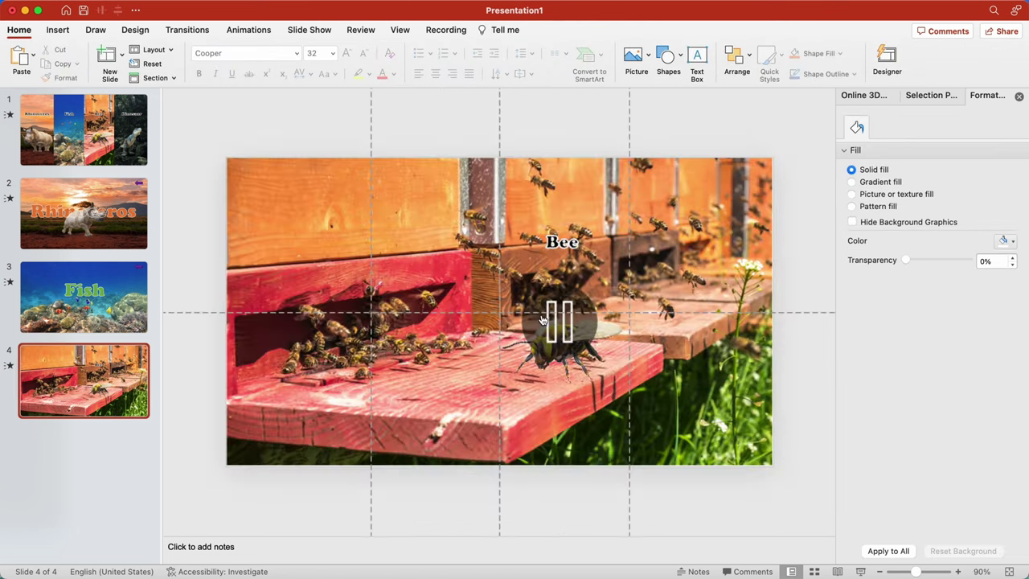
left_click(523, 342)
left_click(514, 31)
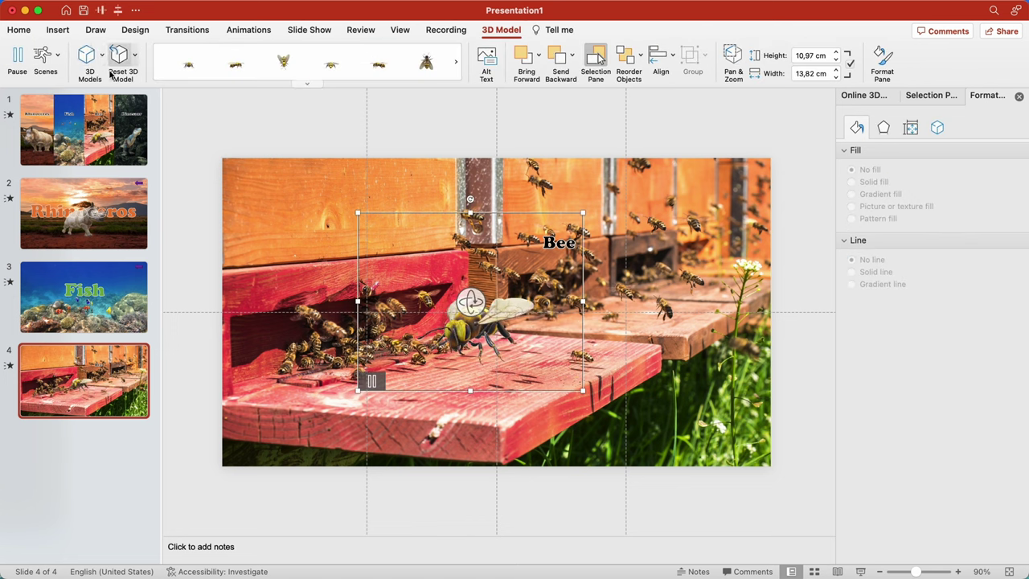
left_click(46, 56)
left_click(82, 97)
left_click_drag(582, 207, 635, 145)
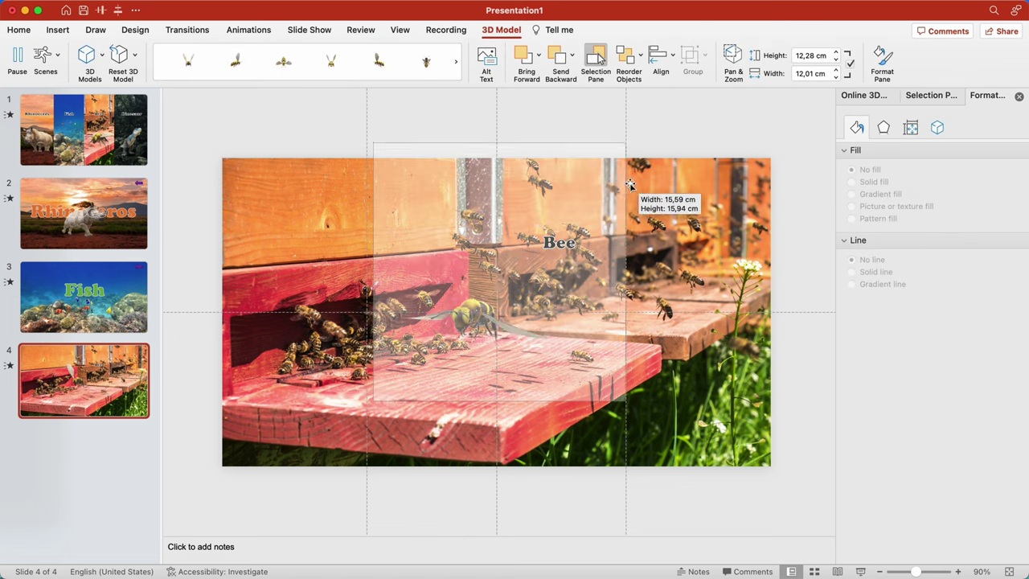
left_click_drag(439, 308, 472, 323)
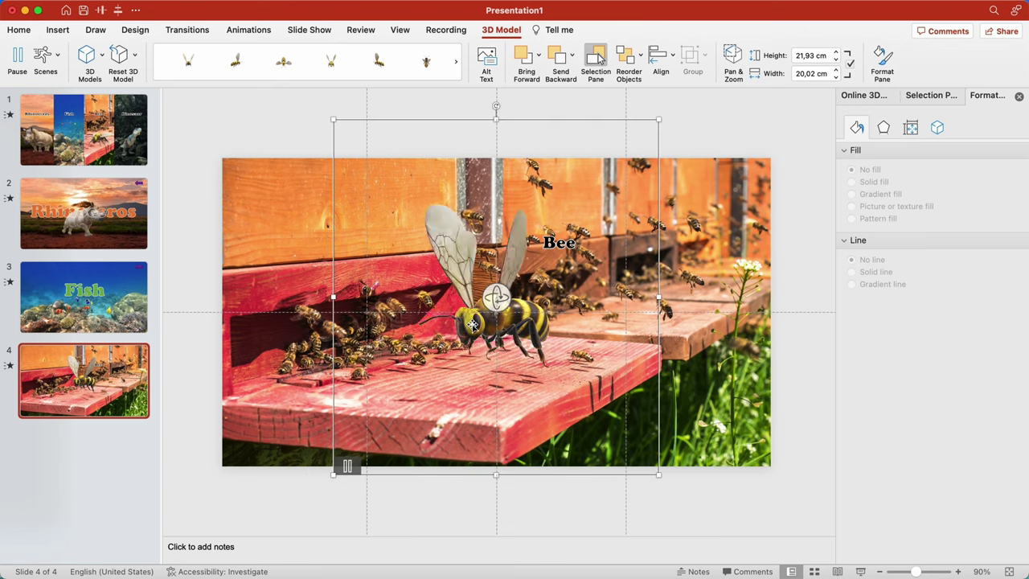
key("Escape")
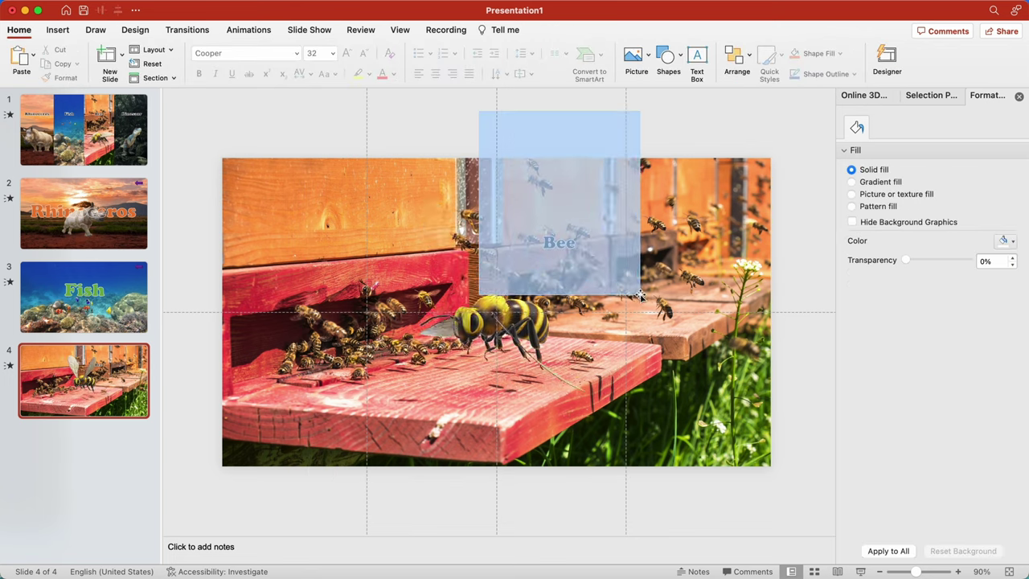
Increase the Bee title's font size to 239 pt.
left_click_drag(480, 113, 647, 303)
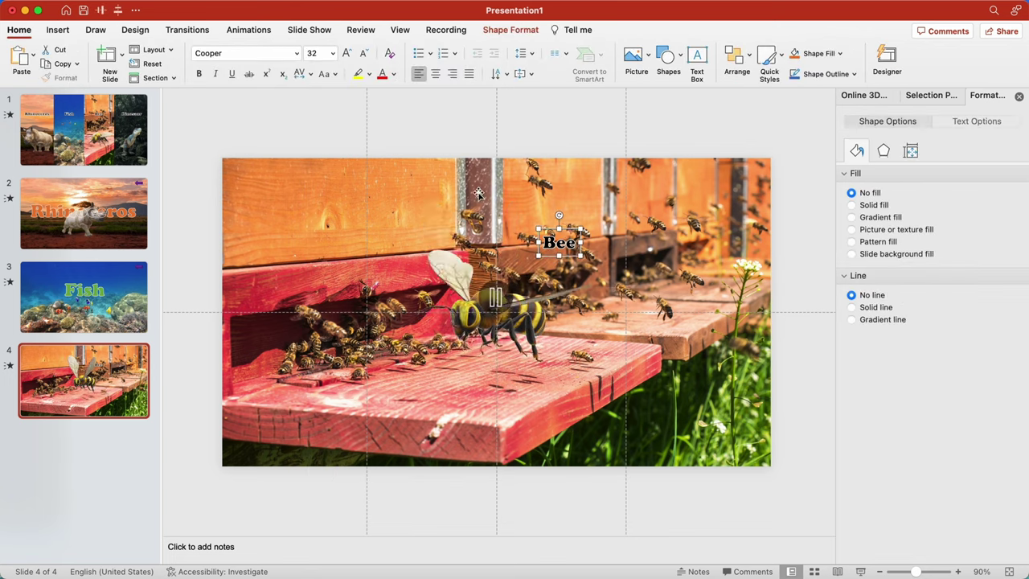
left_click(348, 54)
left_click(349, 54)
Move the Bee title over the bee and set its text fill to blue.
mouse_move(734, 232)
left_mouse_down()
mouse_move(640, 232)
mouse_move(570, 175)
left_mouse_up()
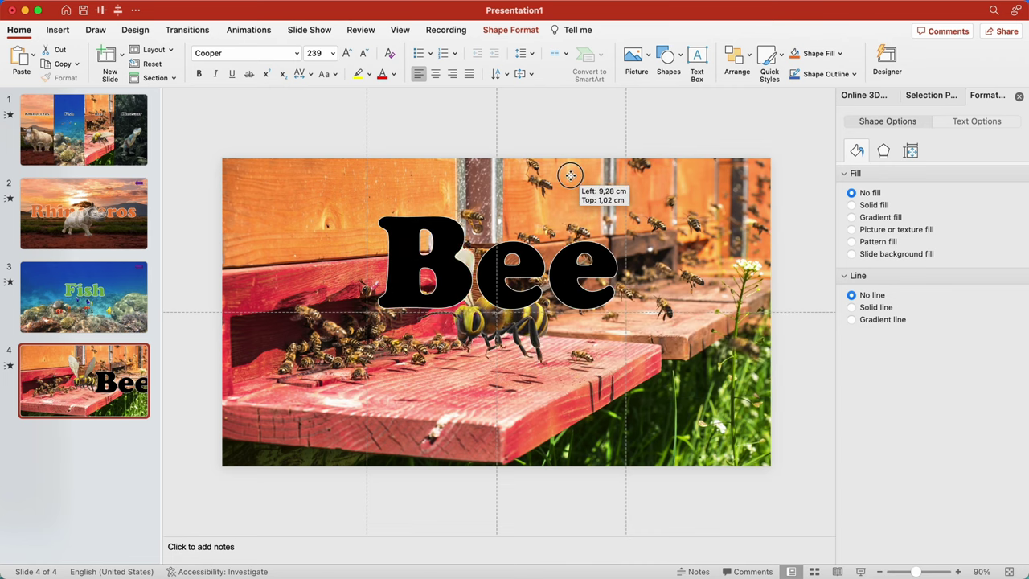
left_click(965, 122)
left_click(1003, 270)
left_click(1006, 299)
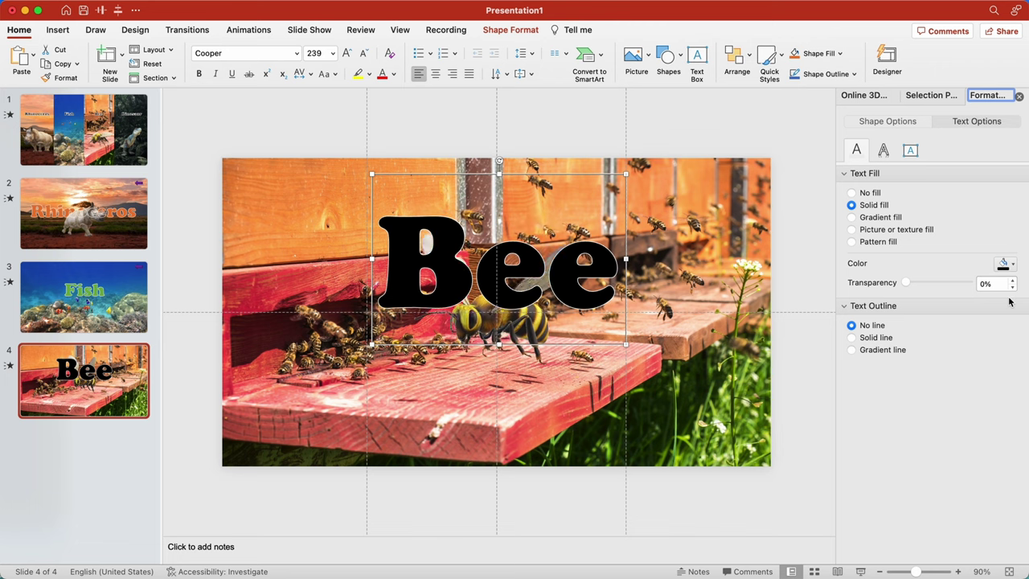
In the Selection Pane, layer the 3D bee model in front of the Bee title.
left_click(923, 97)
left_click(899, 279)
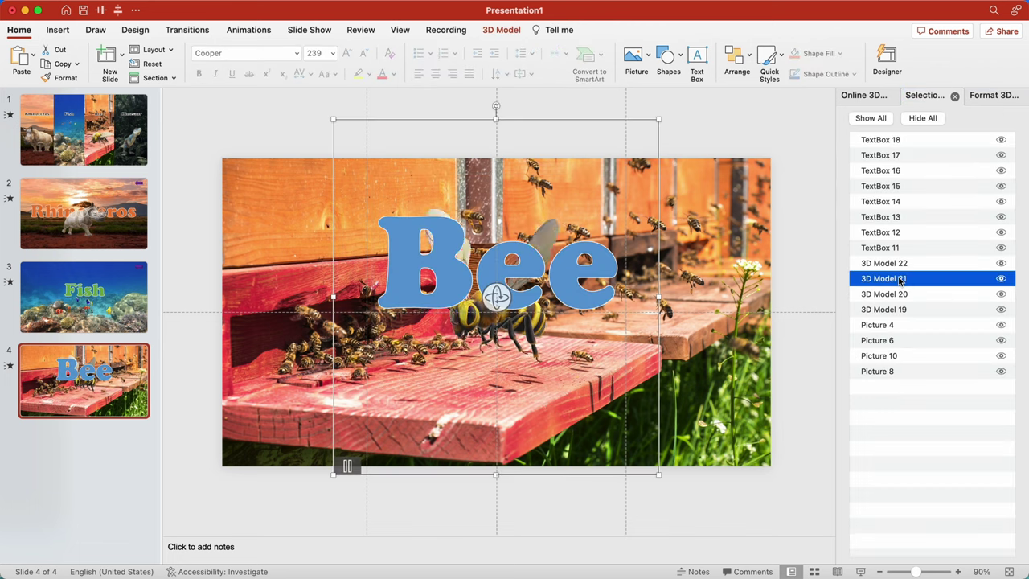
left_click_drag(900, 279, 892, 178)
left_click(751, 110)
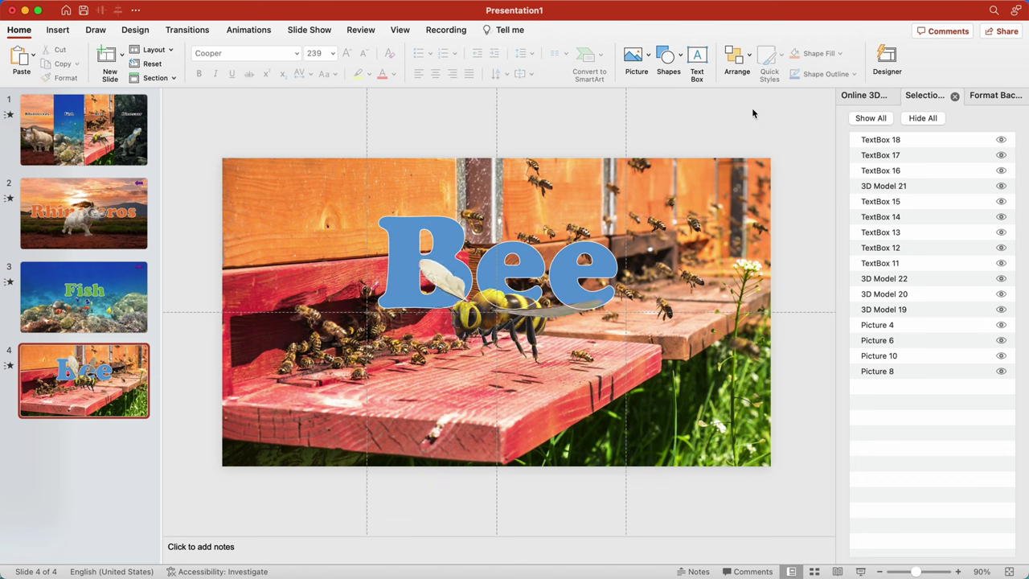
Check the back arrow's options on the Fish slide, then return to slide 1.
left_click(123, 312)
left_click(733, 181)
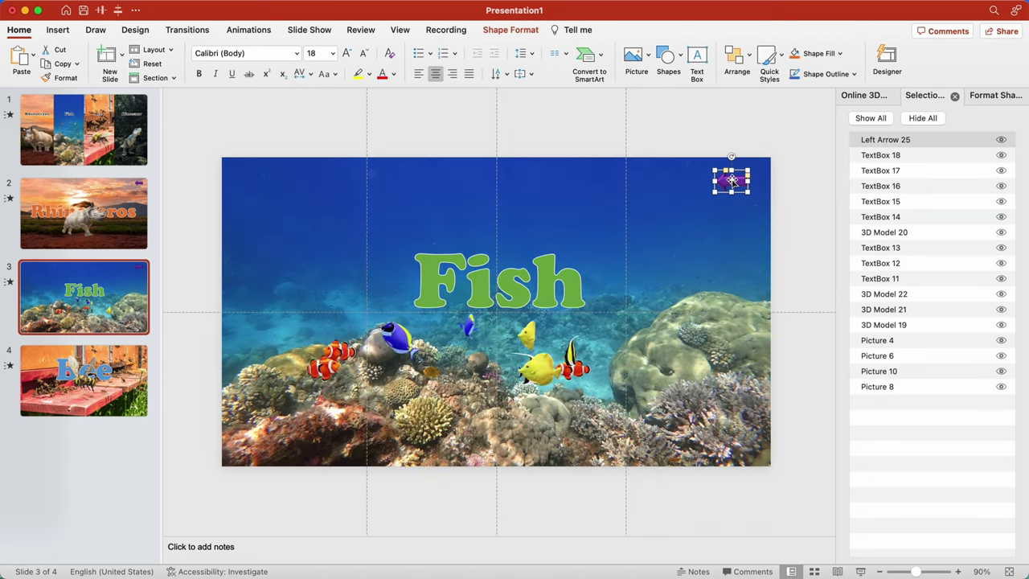
right_click(733, 182)
left_click(657, 221)
scroll(688, 133, "down", 2)
right_click(687, 133)
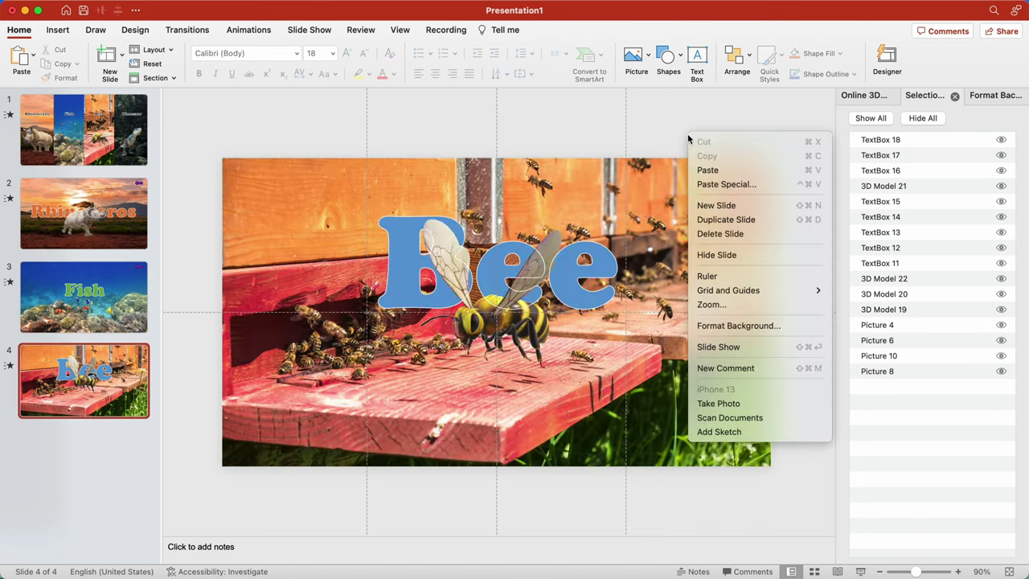
key("Escape")
left_click(727, 172)
Hyperlink the Bee label on slide 1 to Slide 4 of this document.
key("Home")
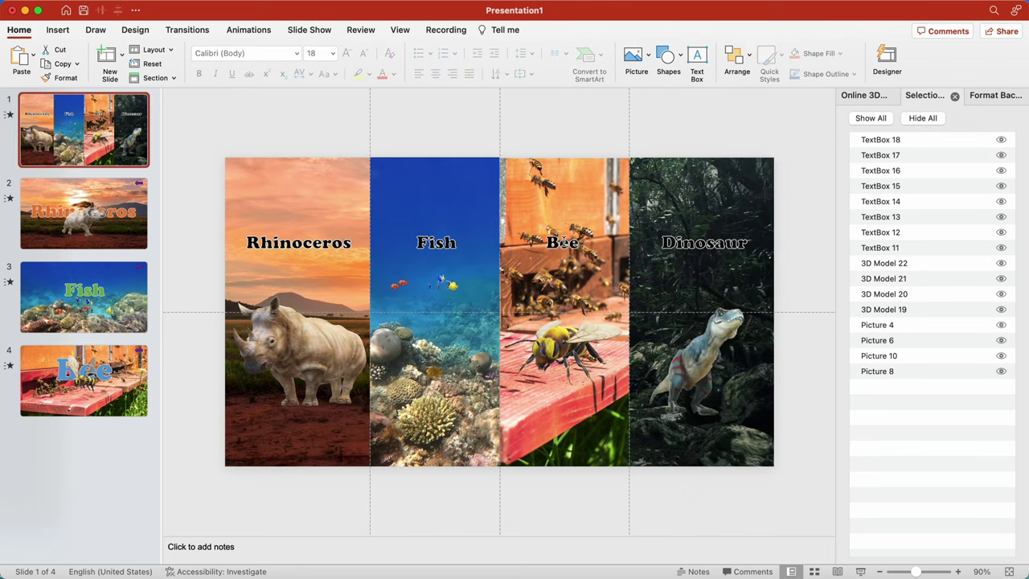
right_click(565, 241)
key("Escape")
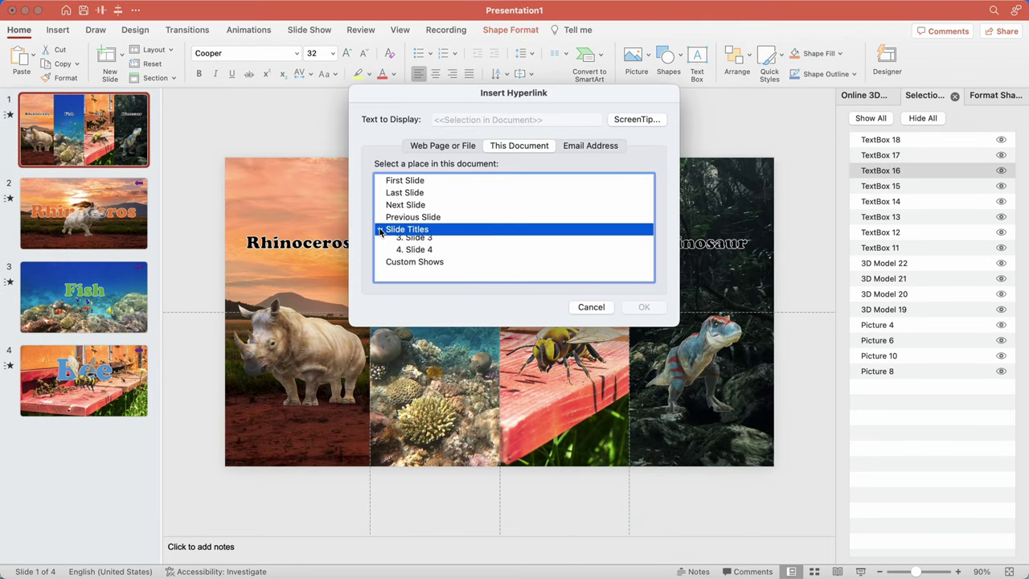
left_click(413, 278)
left_click(644, 307)
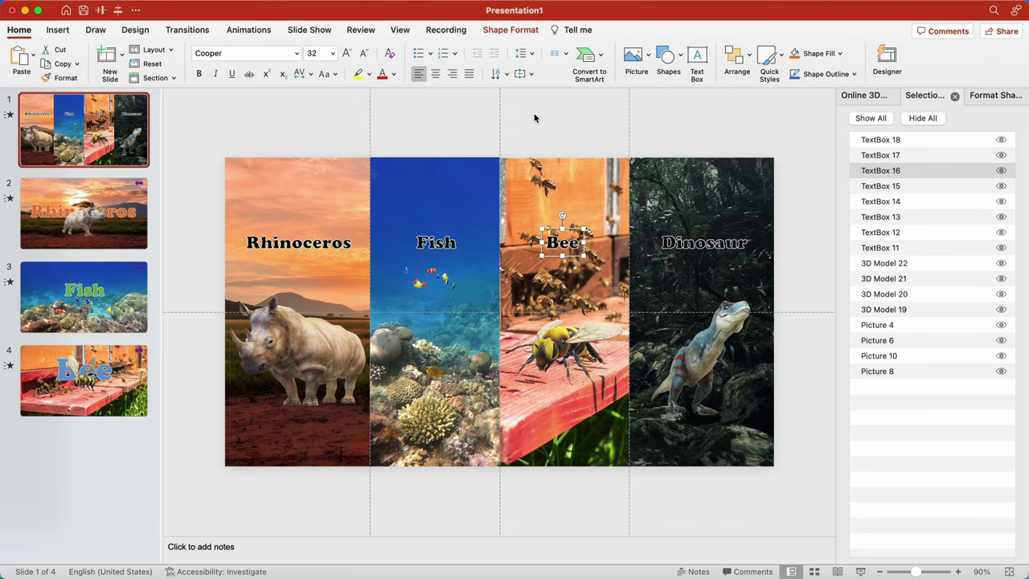
left_click(107, 141)
Duplicate slide 1 to the end as slide 5 and move the Rhinoceros, Fish and Bee panels off left.
right_click(107, 141)
left_click(133, 221)
left_click_drag(84, 213, 80, 550)
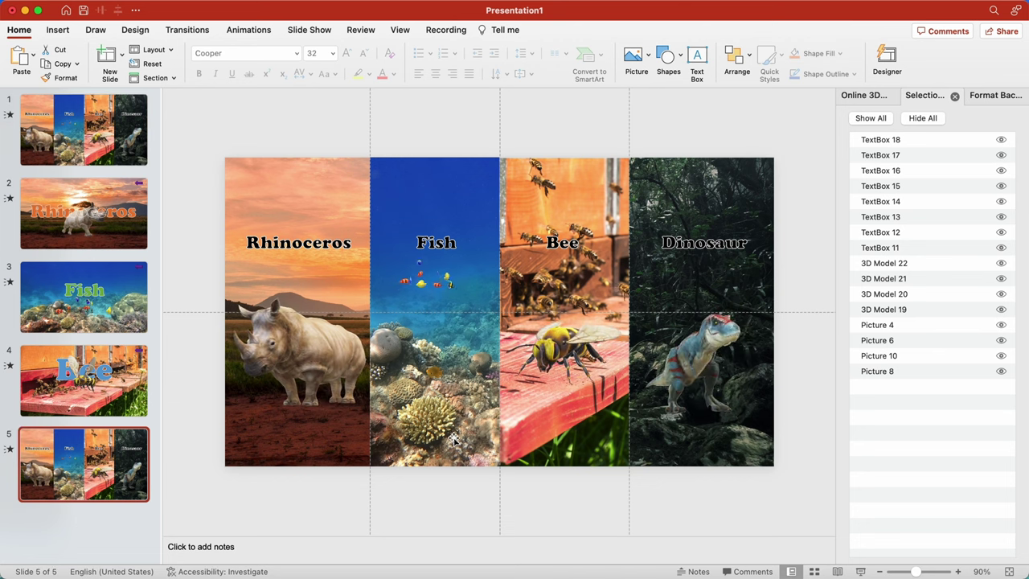
scroll(459, 439, "down", 5)
left_click_drag(579, 428, 390, 206)
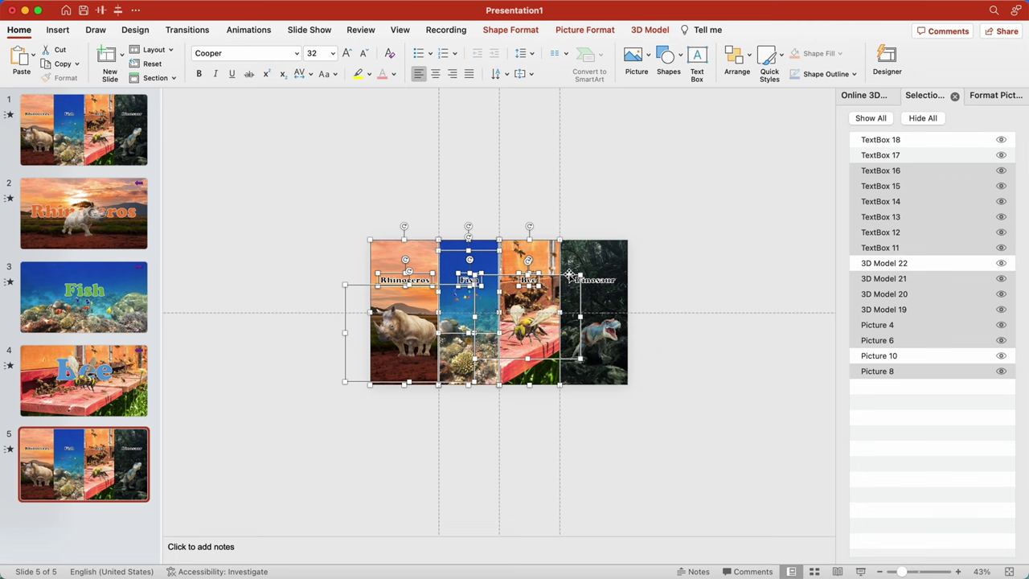
mouse_move(570, 275)
left_mouse_down()
mouse_move(358, 285)
mouse_move(344, 275)
left_mouse_up()
Crop the jungle dinosaur photo outward to the slide's left edge.
left_click(627, 337)
scroll(499, 312, "up", 2)
left_click(786, 58)
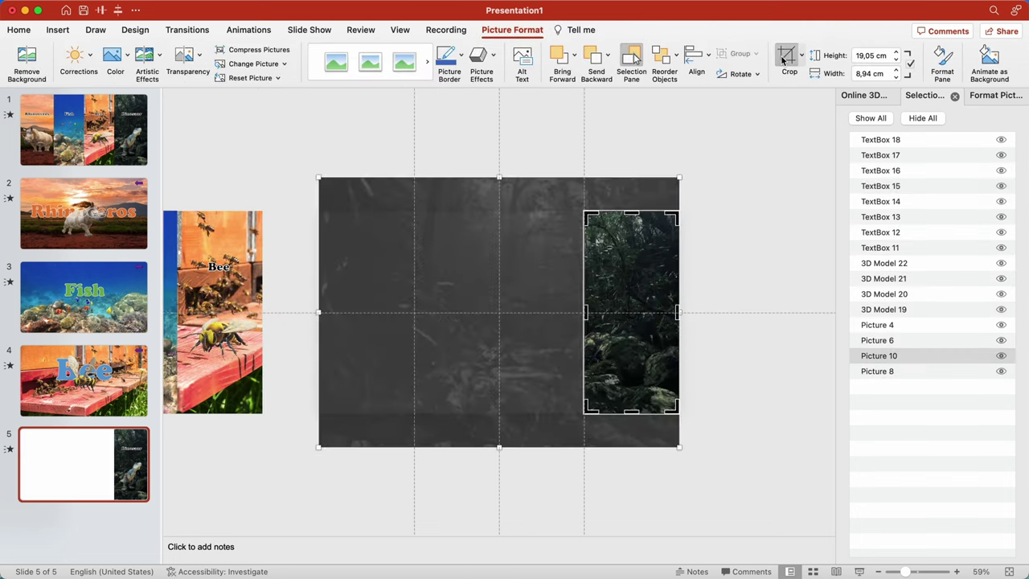
left_click_drag(585, 312, 320, 312)
Turn the 3D dinosaur to face the viewer, enlarge it to about 21.98 × 28.75 cm and centre it.
left_click(622, 145)
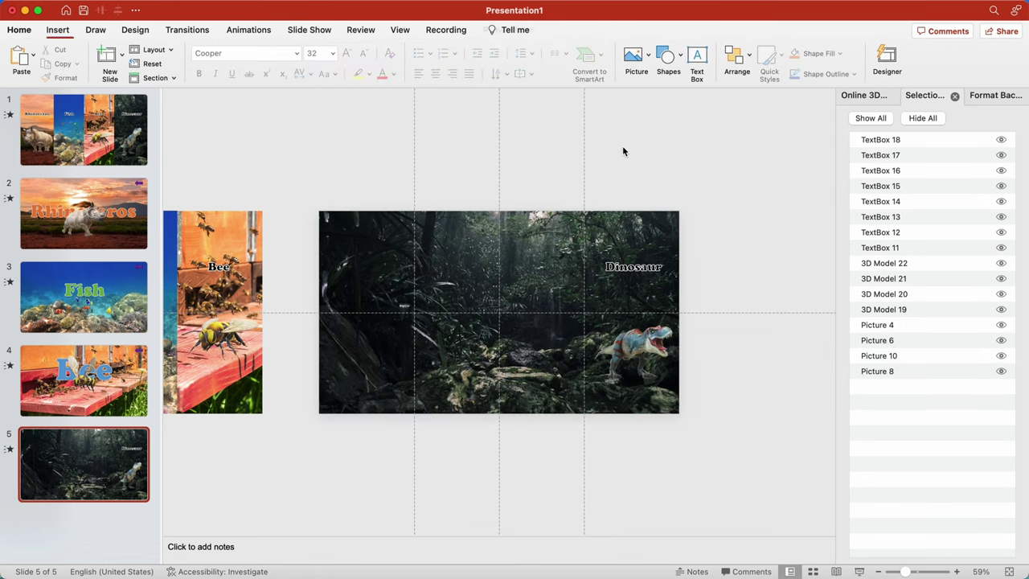
left_click(643, 346)
left_click_drag(624, 346, 517, 355)
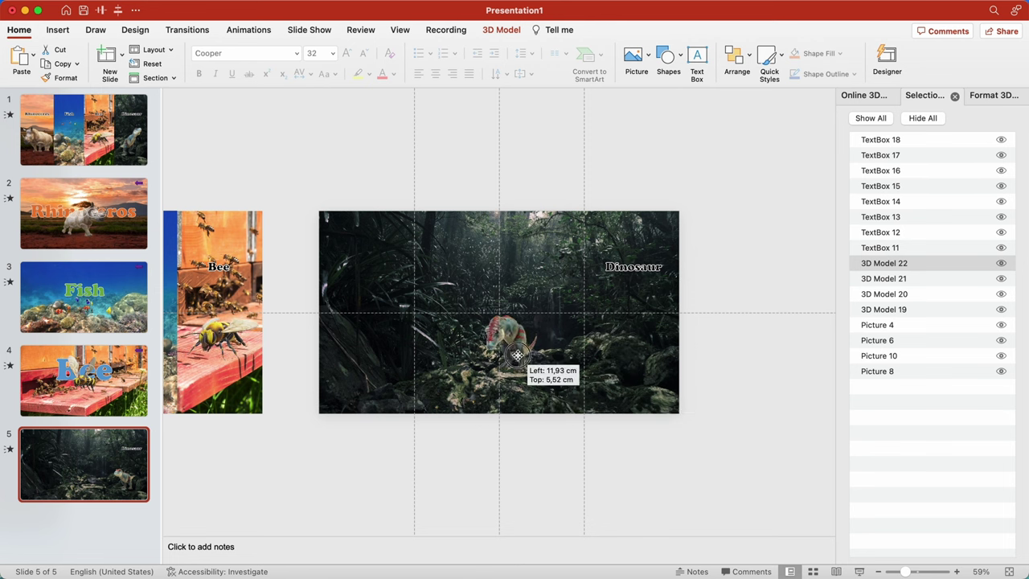
left_click_drag(593, 274, 651, 216)
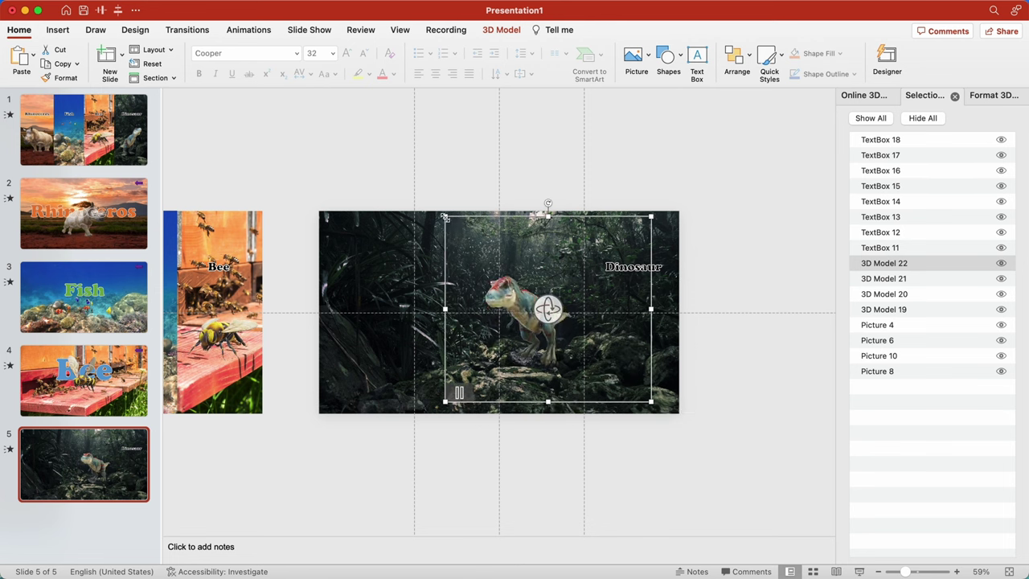
left_click_drag(445, 217, 367, 145)
left_click_drag(514, 289, 532, 340)
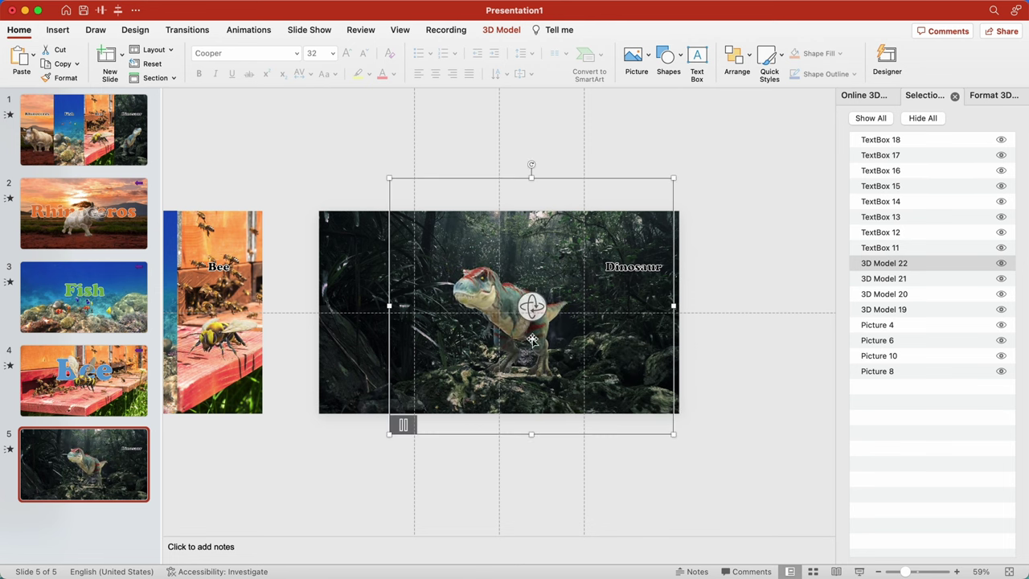
Apply a new animation Scene to the 3D dinosaur from the 3D Model tab.
left_click(501, 30)
left_click(45, 60)
left_click(98, 113)
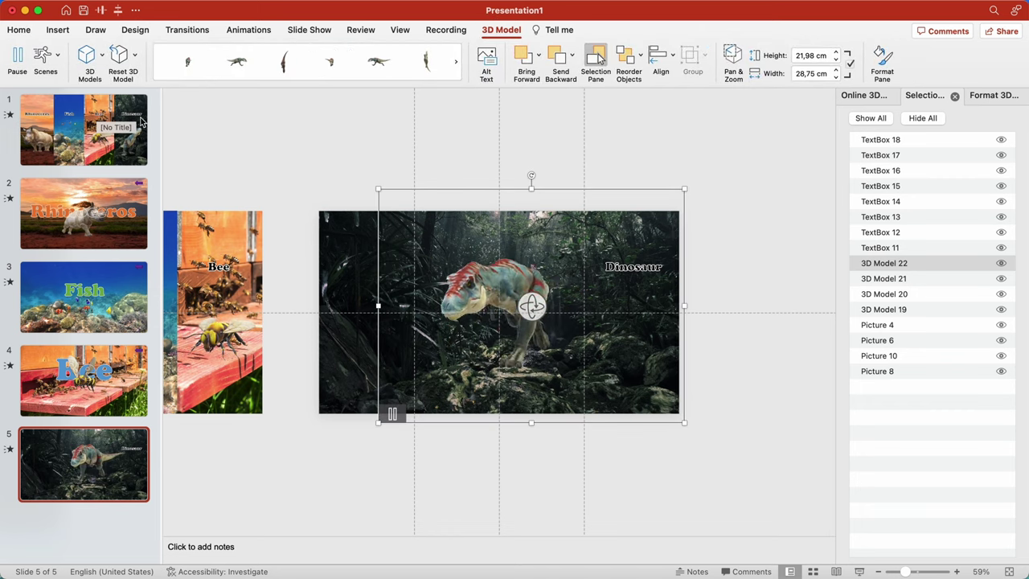
left_click_drag(558, 146, 743, 334)
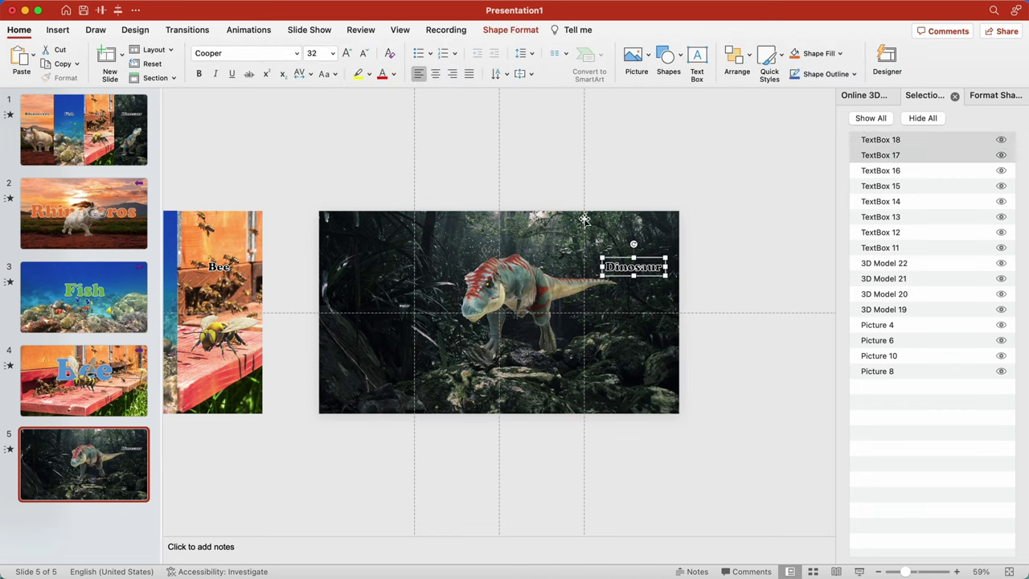
Enlarge the Dinosaur title to 166 pt, move it to top centre, and layer the model in front.
left_click(351, 58)
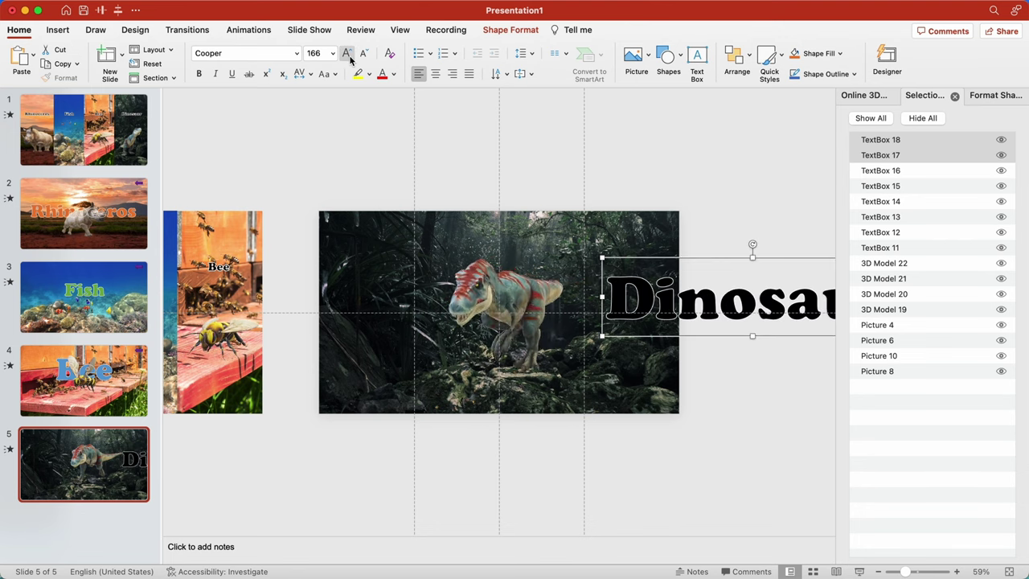
left_click_drag(727, 265, 474, 219)
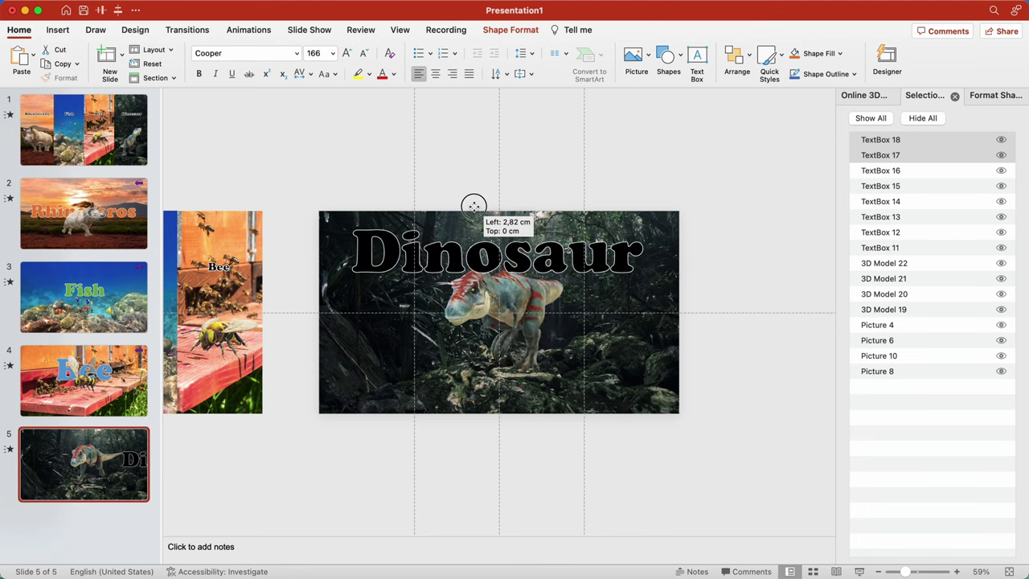
left_click(901, 264)
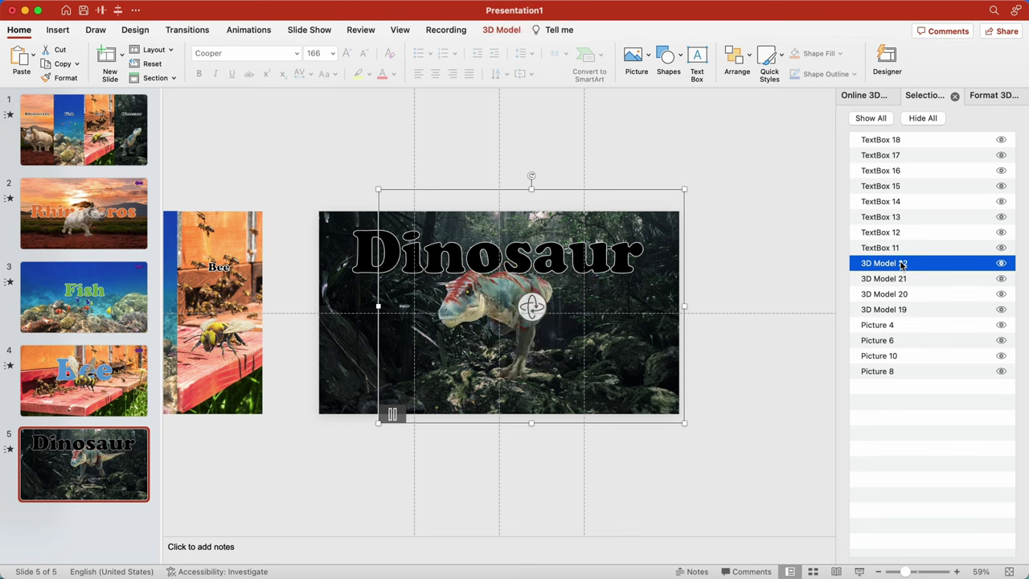
left_click_drag(895, 169, 896, 154)
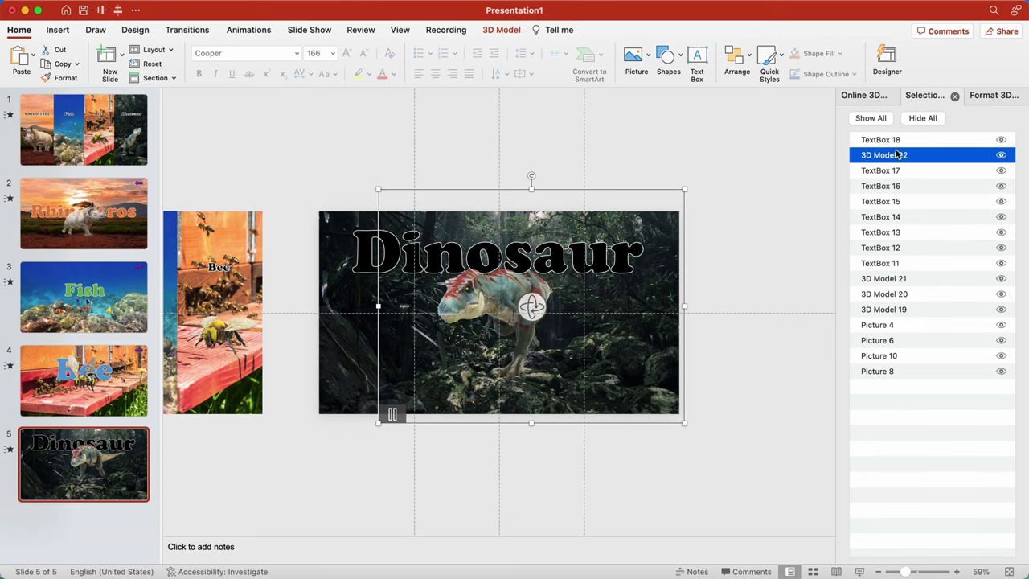
Set the Dinosaur title's text fill to gold.
left_click(898, 172)
left_click(987, 95)
left_click(977, 120)
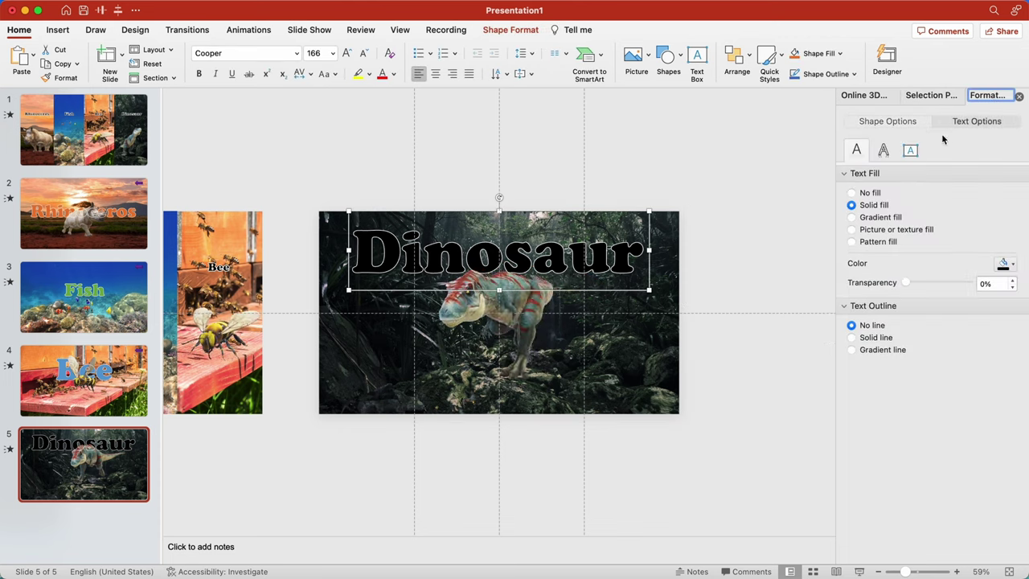
left_click(1004, 265)
left_click(994, 299)
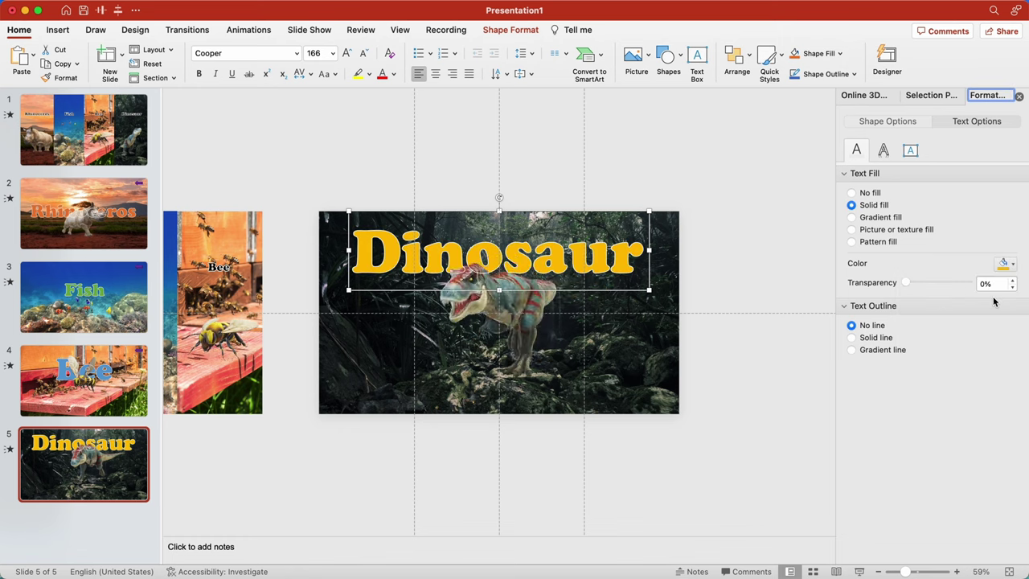
left_click(648, 176)
Rotate the 3D dinosaur model to a new pose.
left_click(513, 315)
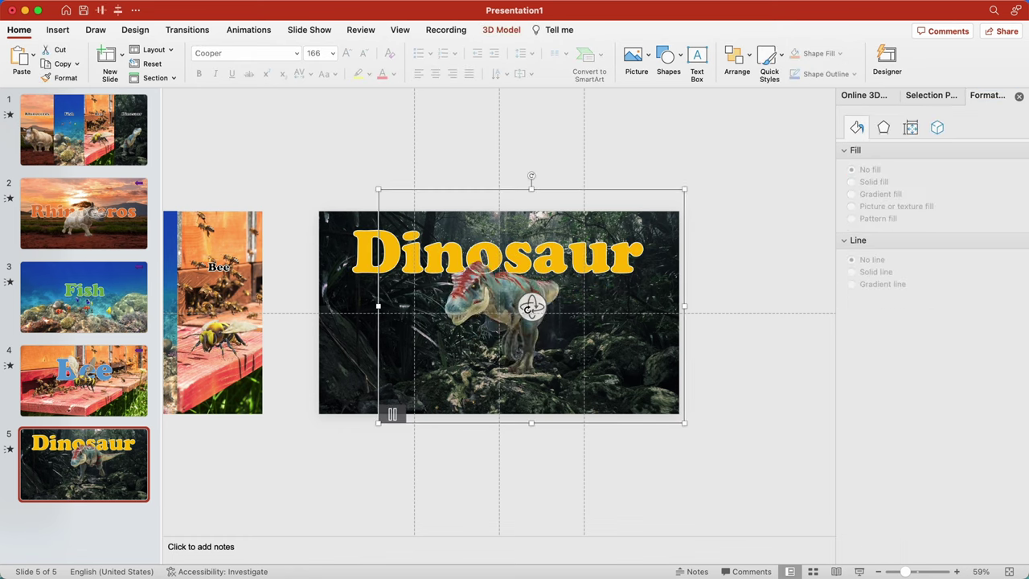
left_click_drag(517, 287, 539, 281)
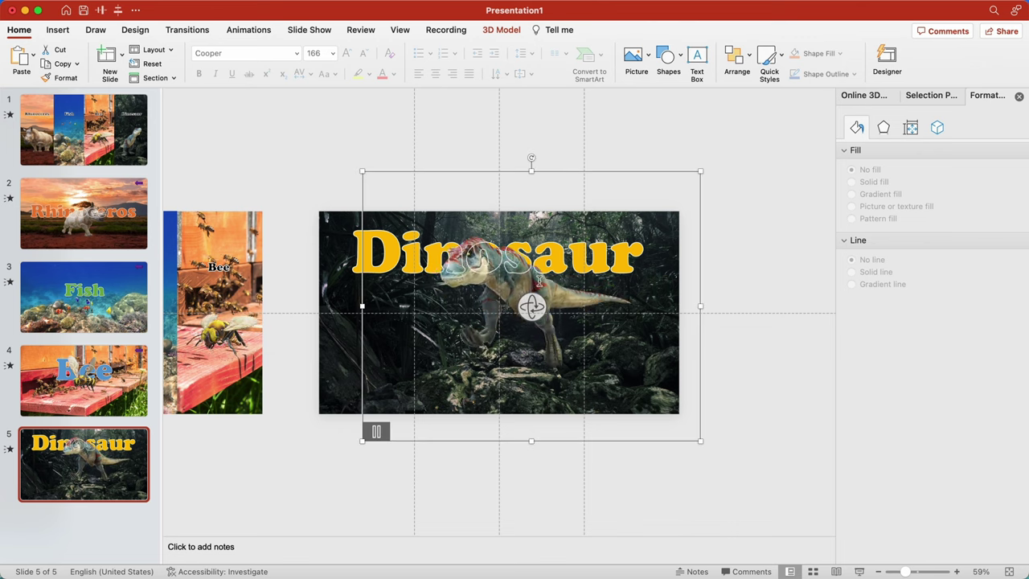
left_click(605, 135)
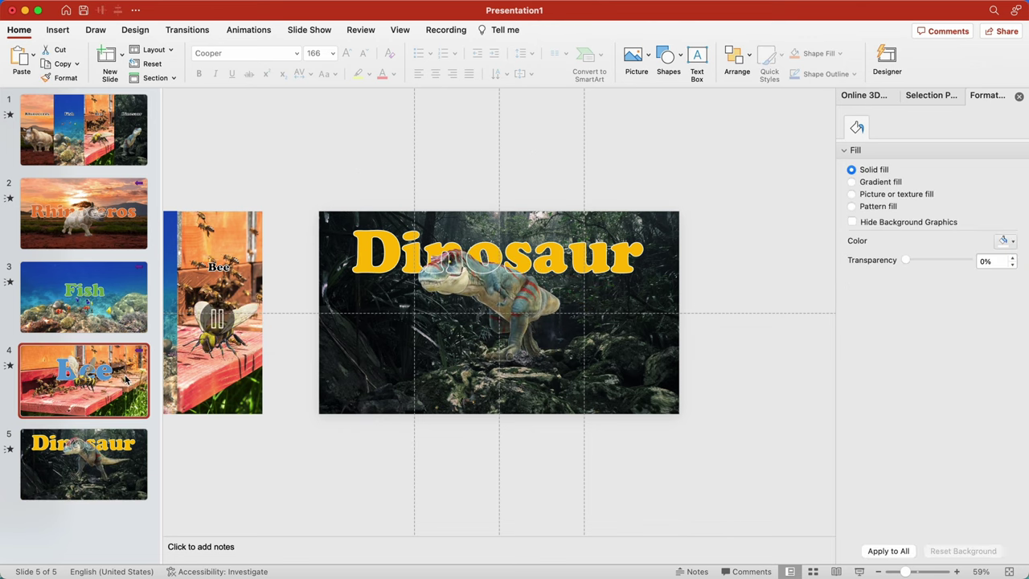
Copy the purple back arrow from the Bee slide onto the Dinosaur slide, then return to slide 1.
left_click(653, 227)
right_click(651, 227)
left_click(678, 201)
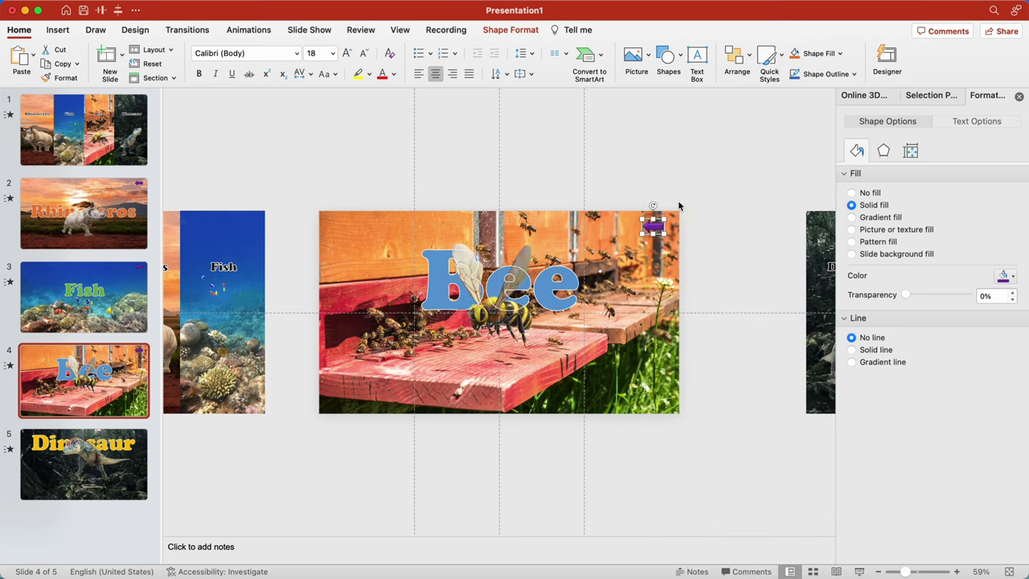
left_click(102, 457)
left_click(611, 186)
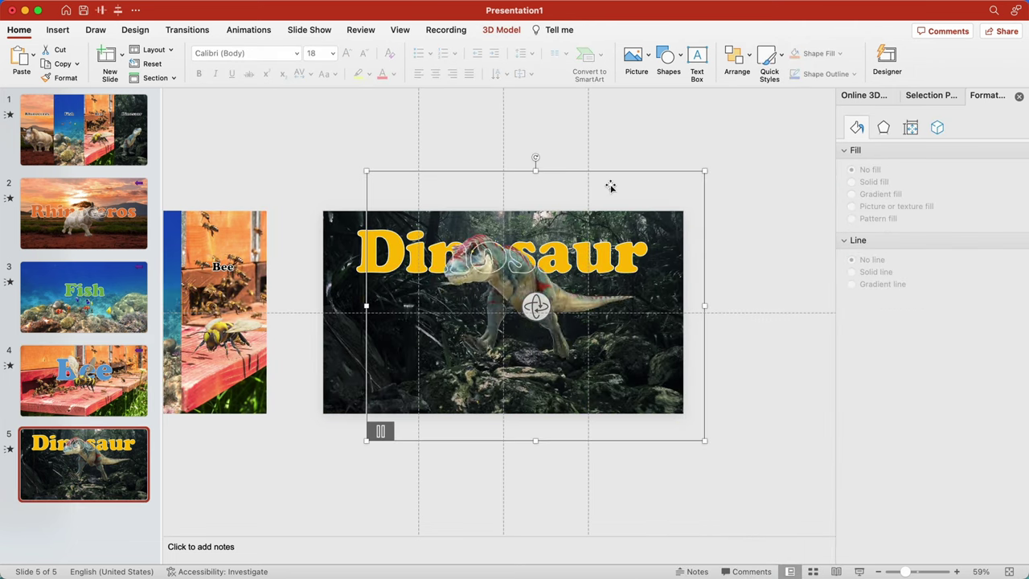
left_click(611, 153)
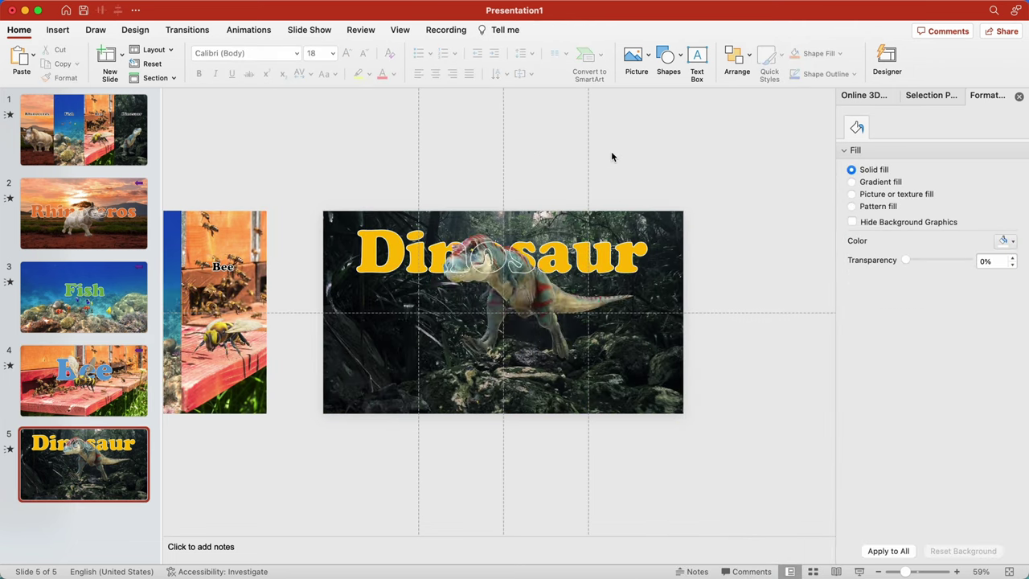
right_click(611, 152)
left_click(632, 188)
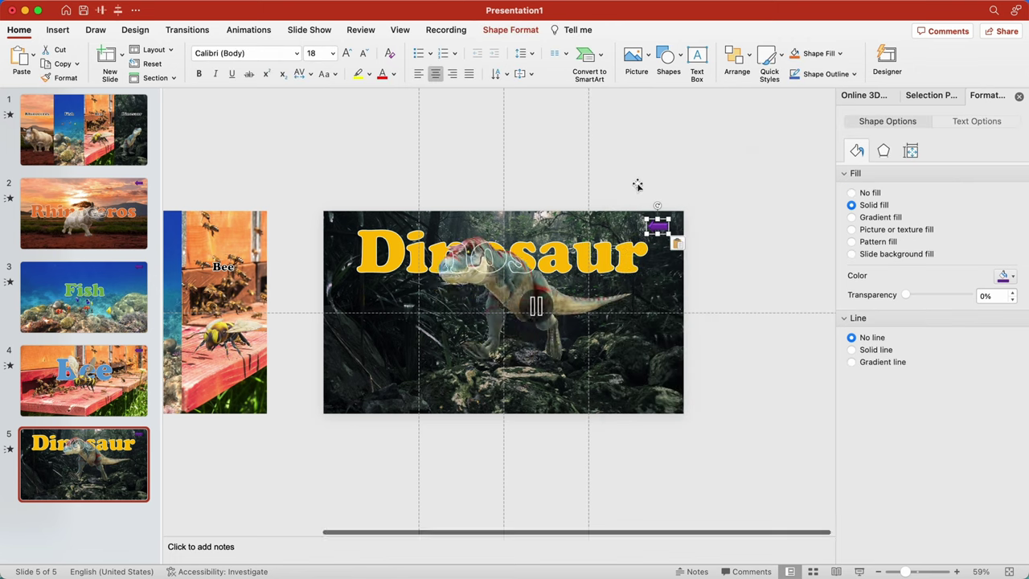
left_click(742, 150)
left_click(123, 122)
Hyperlink the Dinosaur label on slide 1 to slide 5 in This Document.
left_click(645, 264)
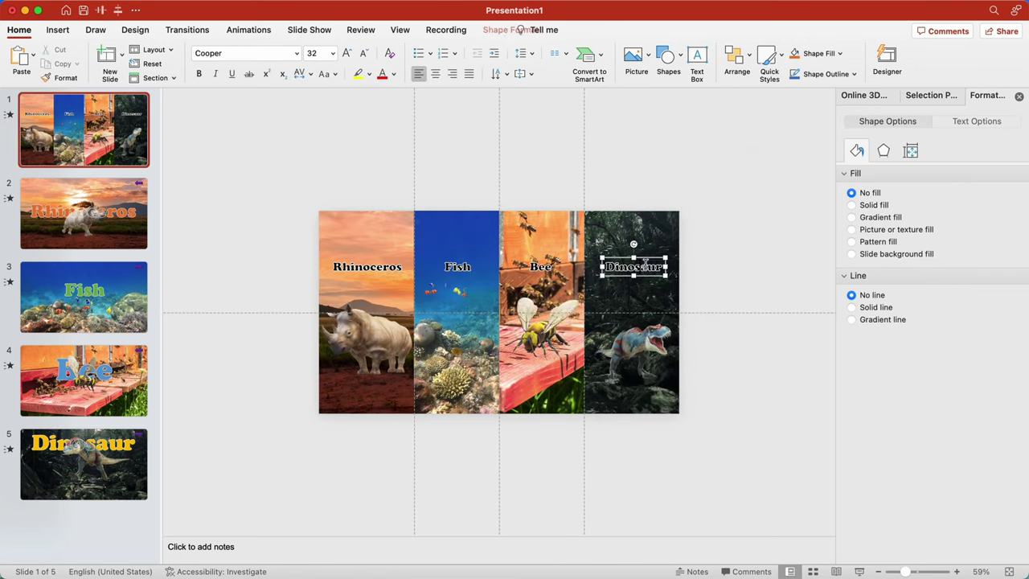
right_click(656, 258)
left_click(702, 330)
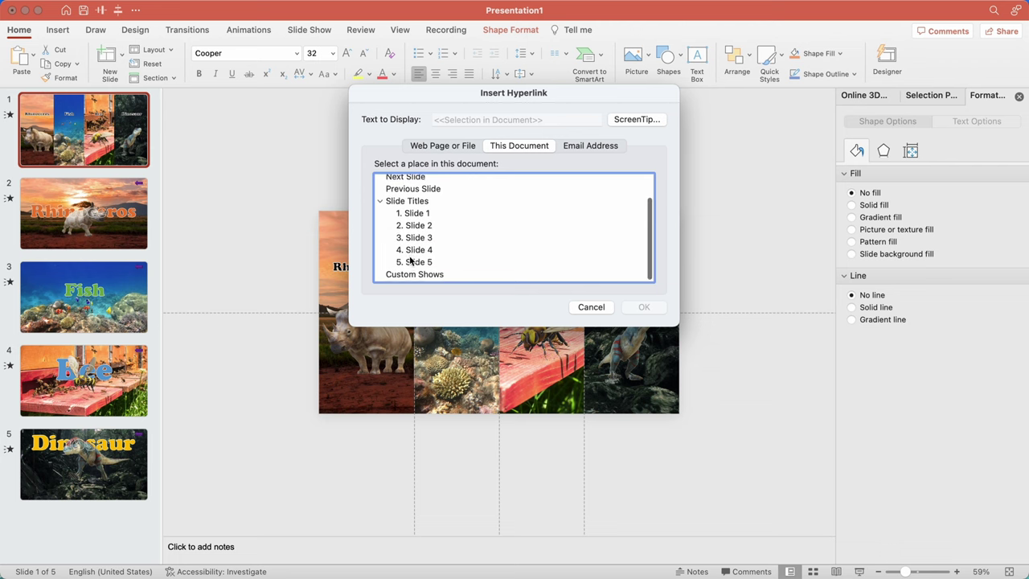
left_click(642, 304)
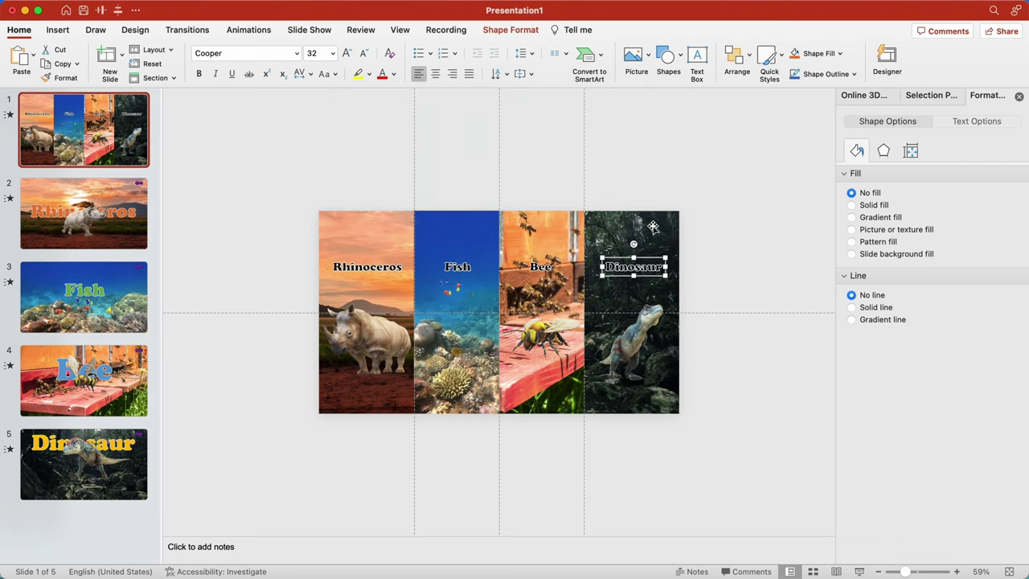
left_click(647, 187)
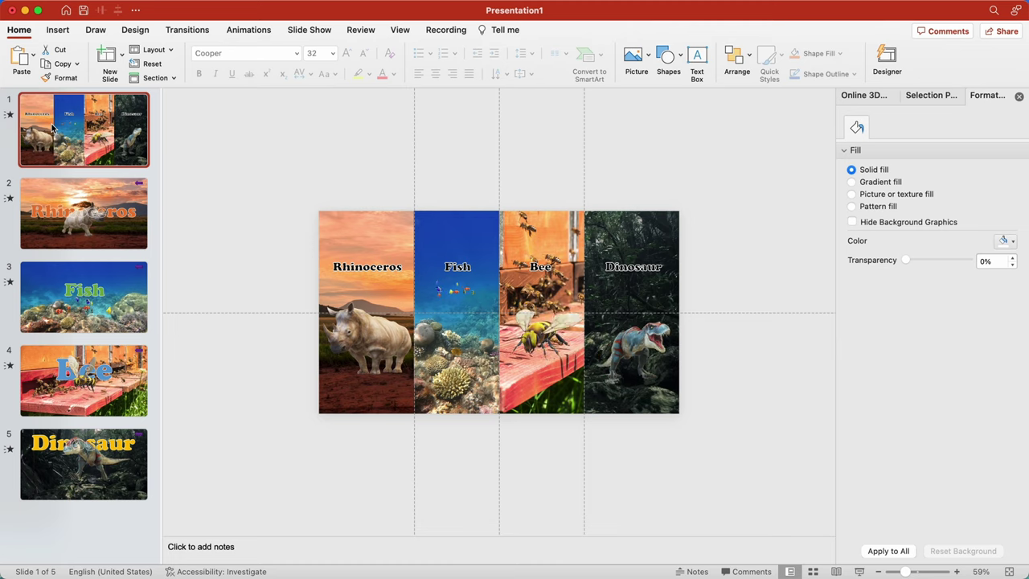
Run the slideshow and test the Rhinoceros, Fish, Bee and Dinosaur panels and their back arrows.
key("super+shift+Return")
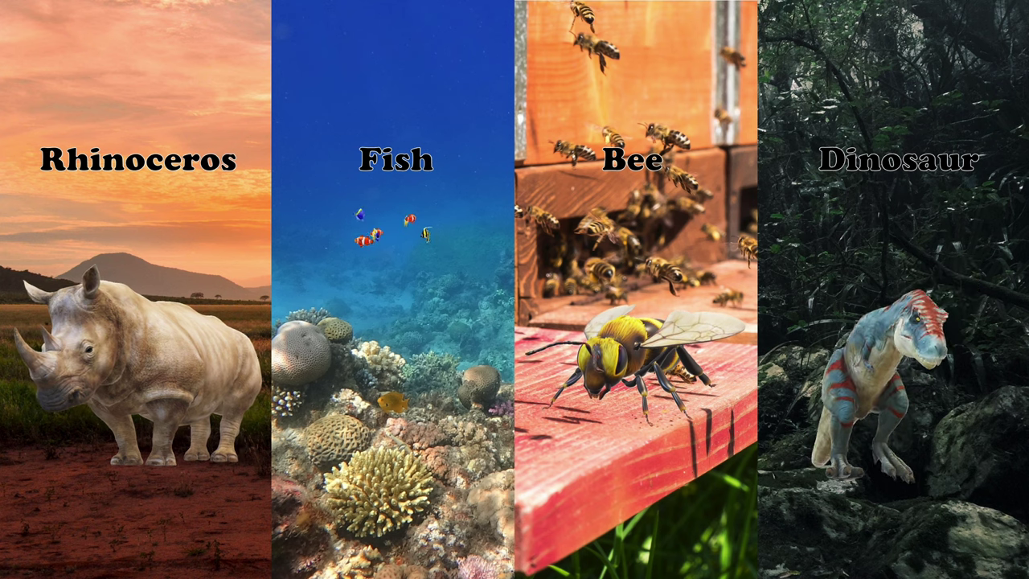
left_click(120, 160)
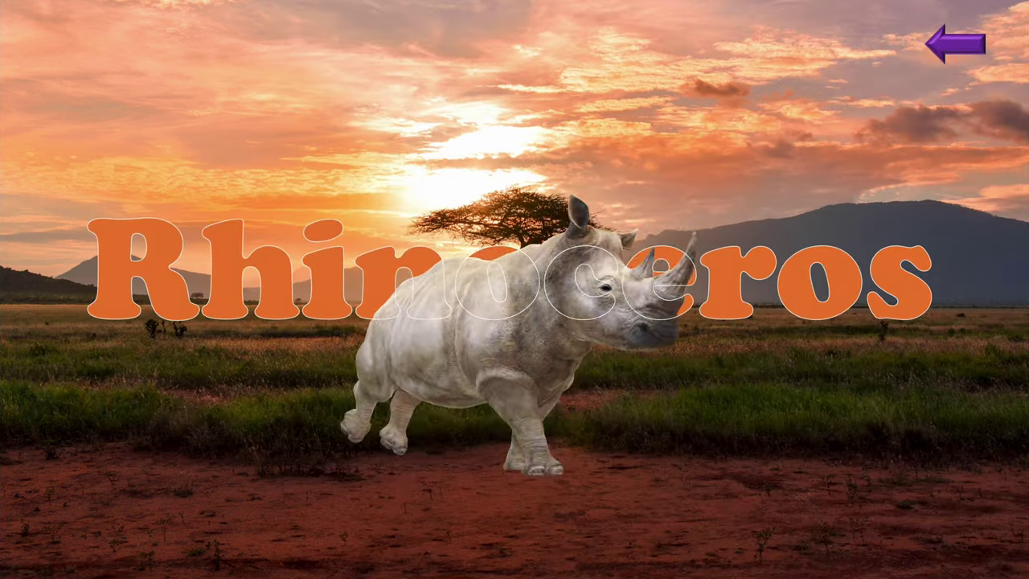
left_click(967, 50)
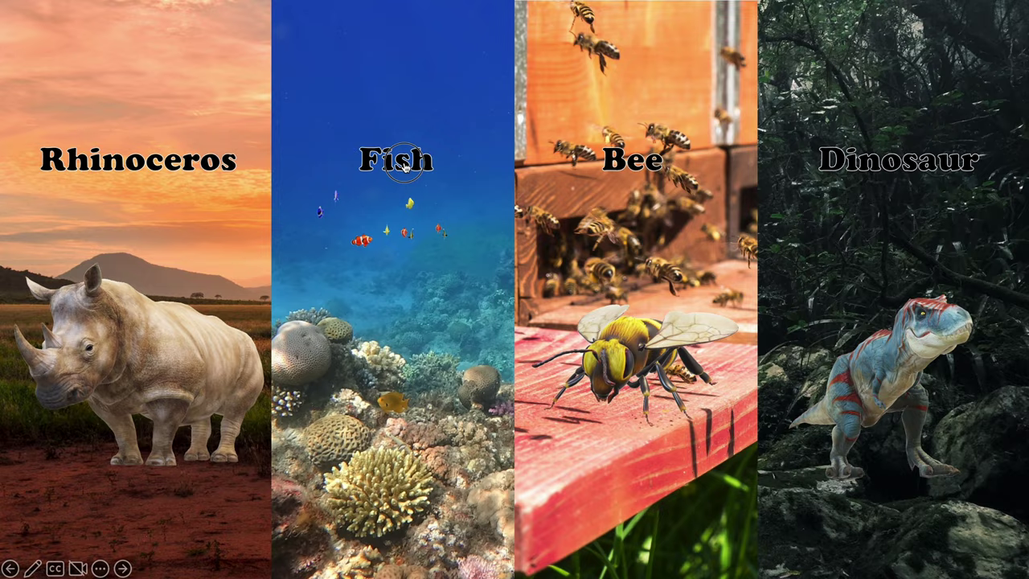
left_click(405, 163)
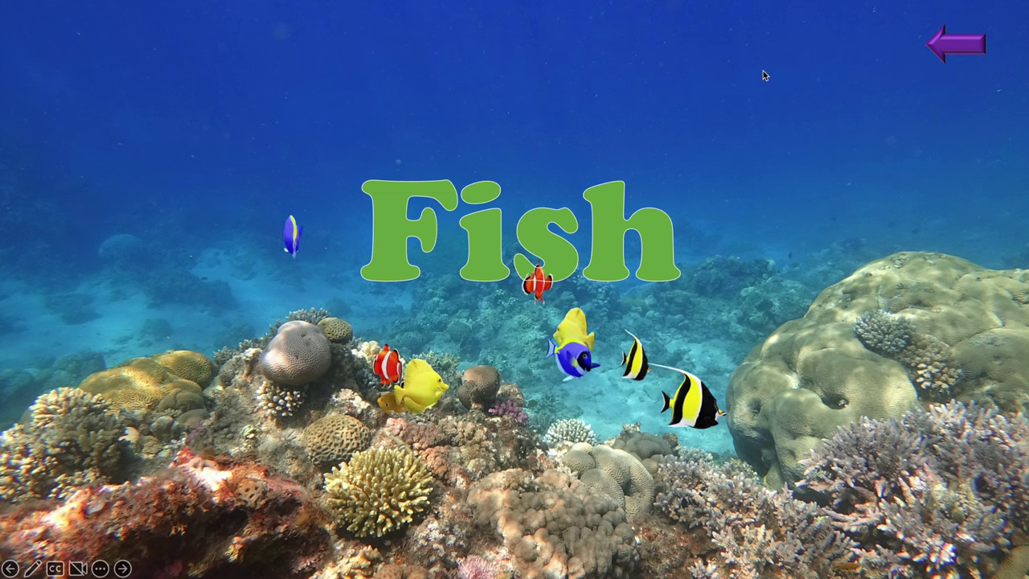
left_click(959, 50)
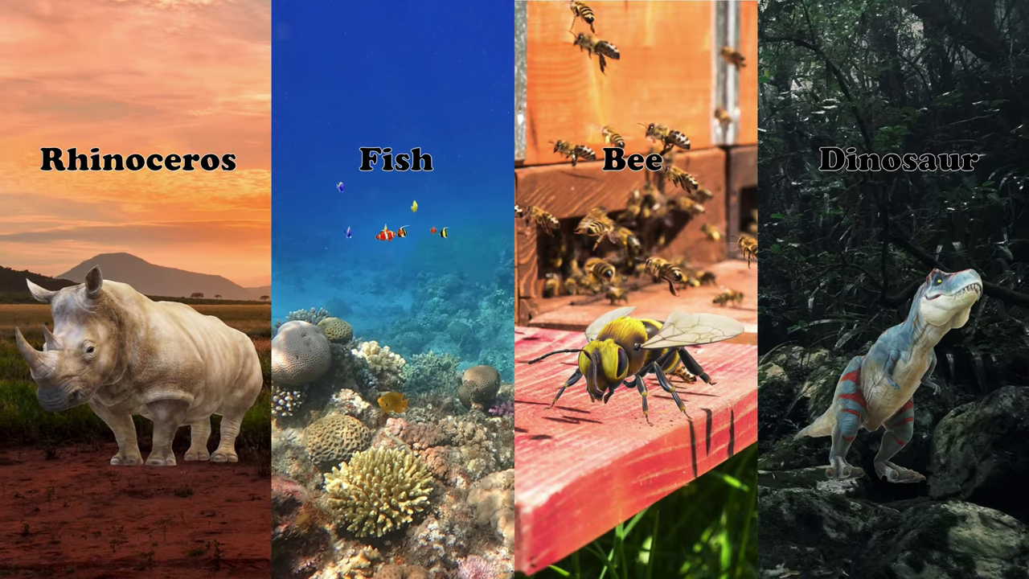
left_click(633, 163)
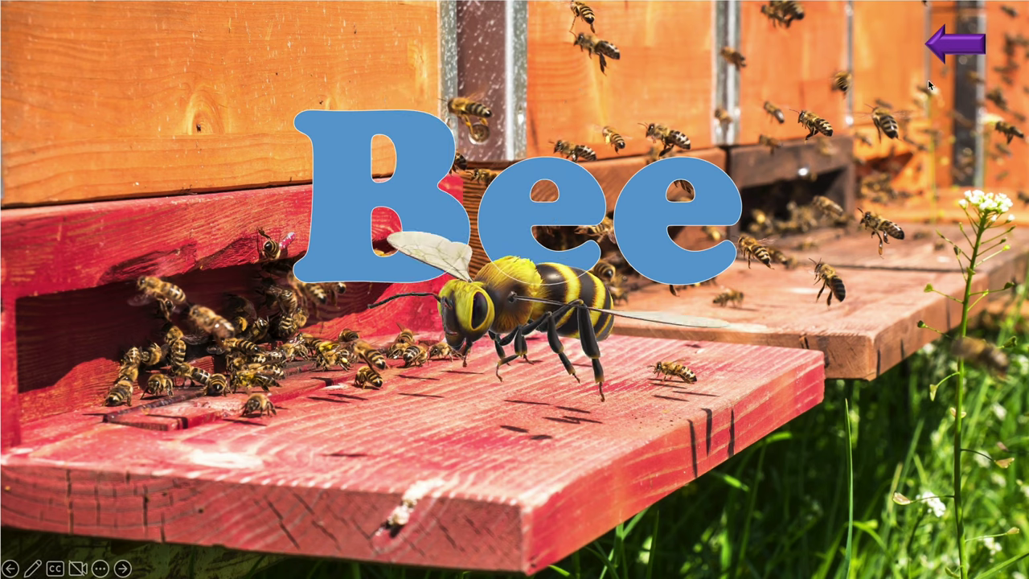
left_click(947, 51)
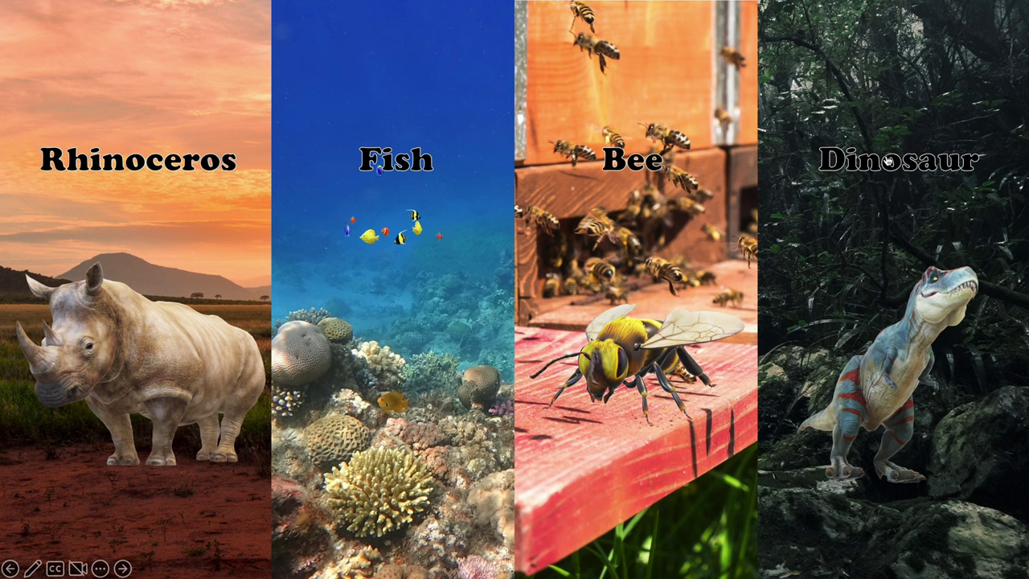
left_click(889, 161)
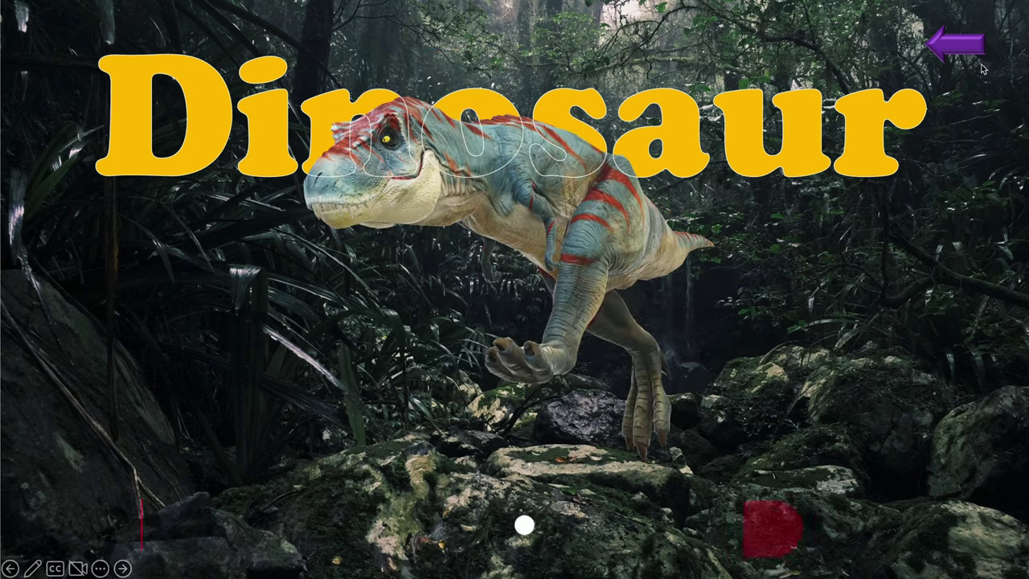
left_click(953, 54)
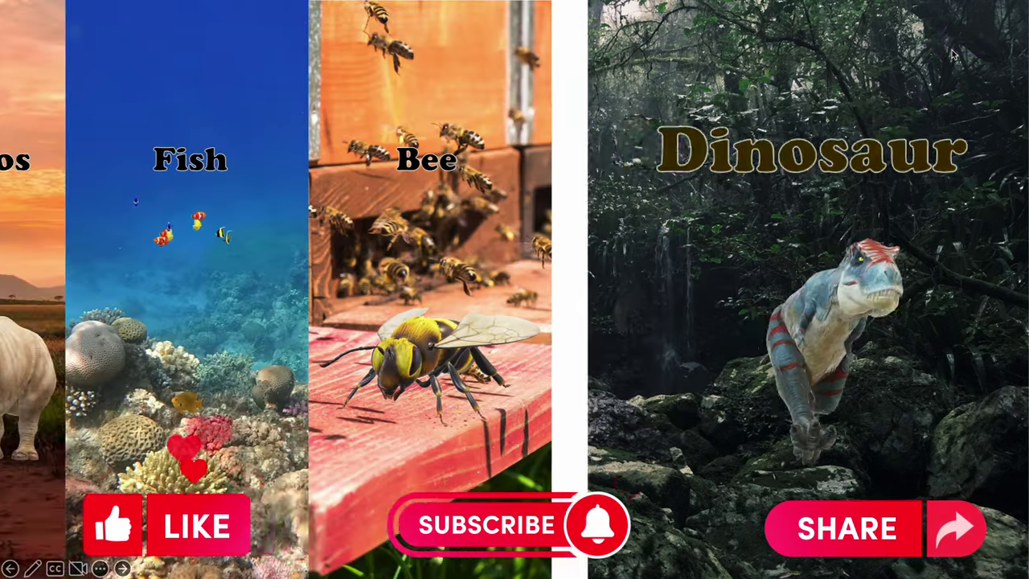